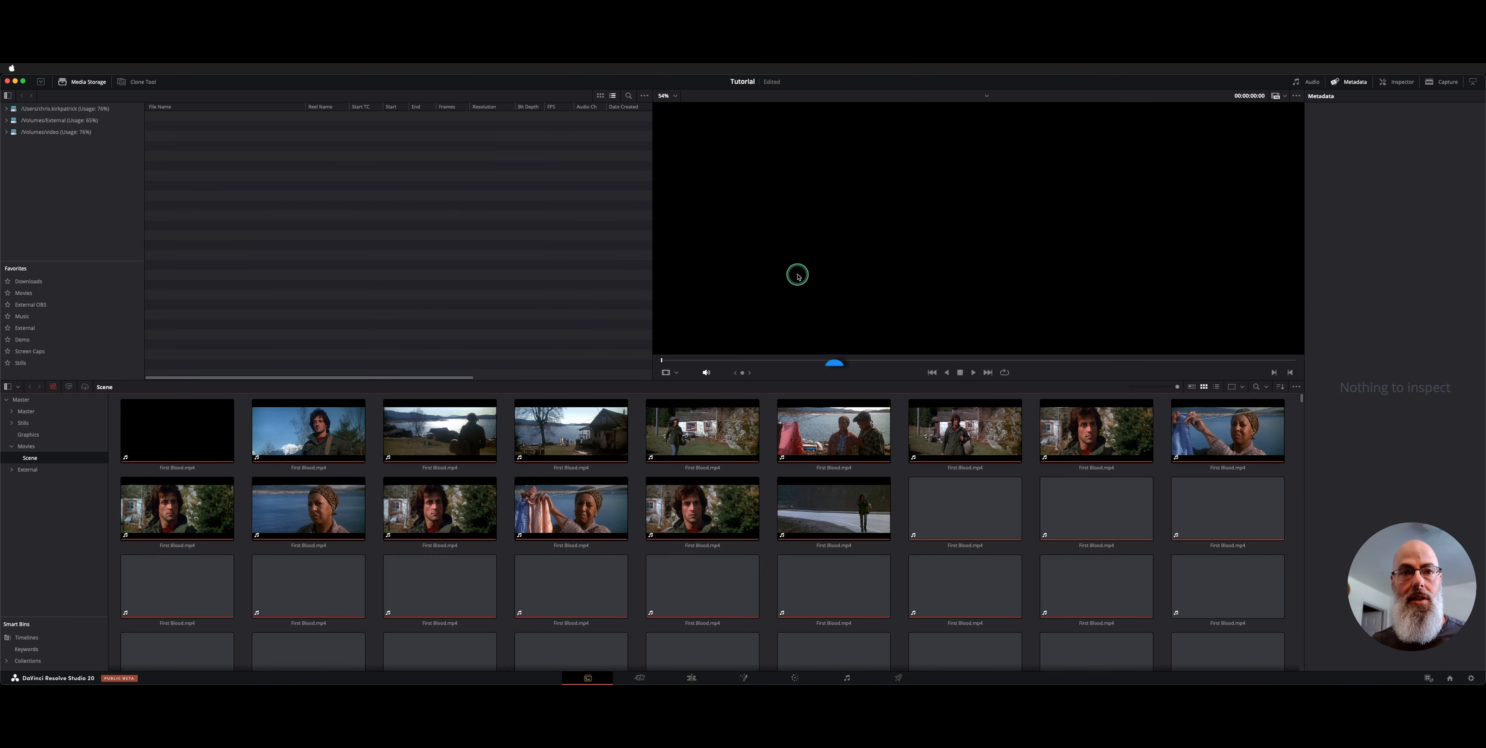
Open the Movies bin and delete the First Blood.mp4 clip from it
click(26, 446)
key(BackSpace)
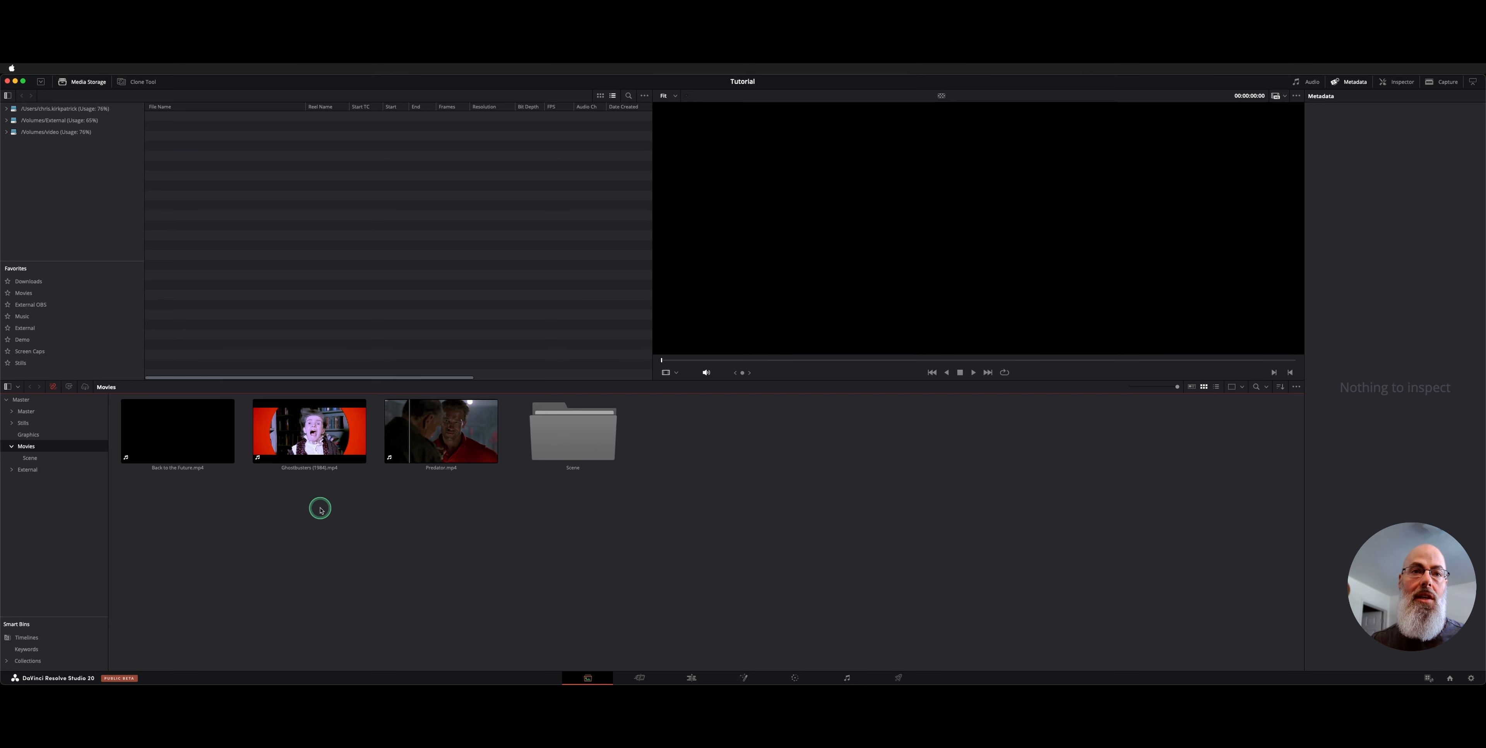
From Media Storage's External OBS > New-External folder, add First Blood.mp4 as an offline reference clip
click(54, 296)
click(54, 303)
double_click(259, 123)
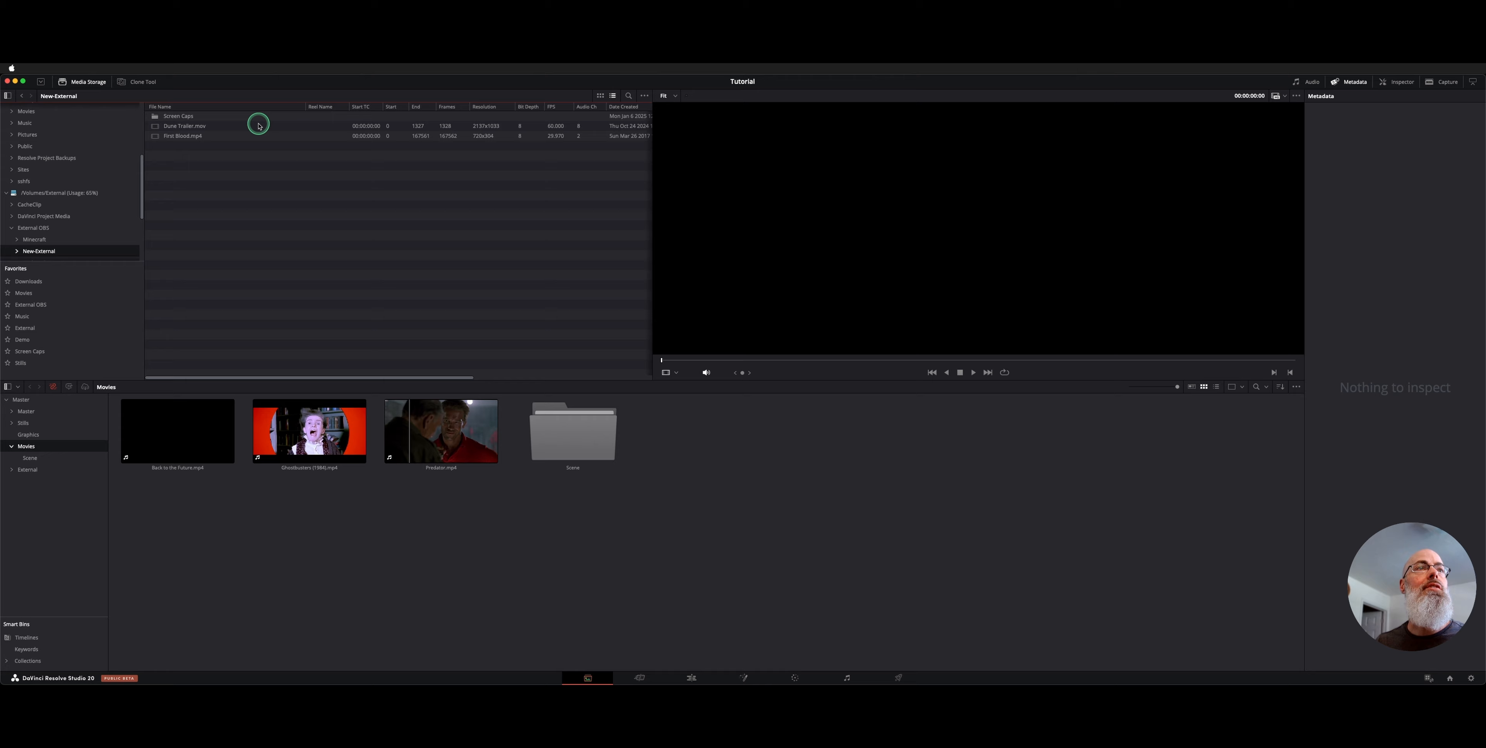
click(209, 137)
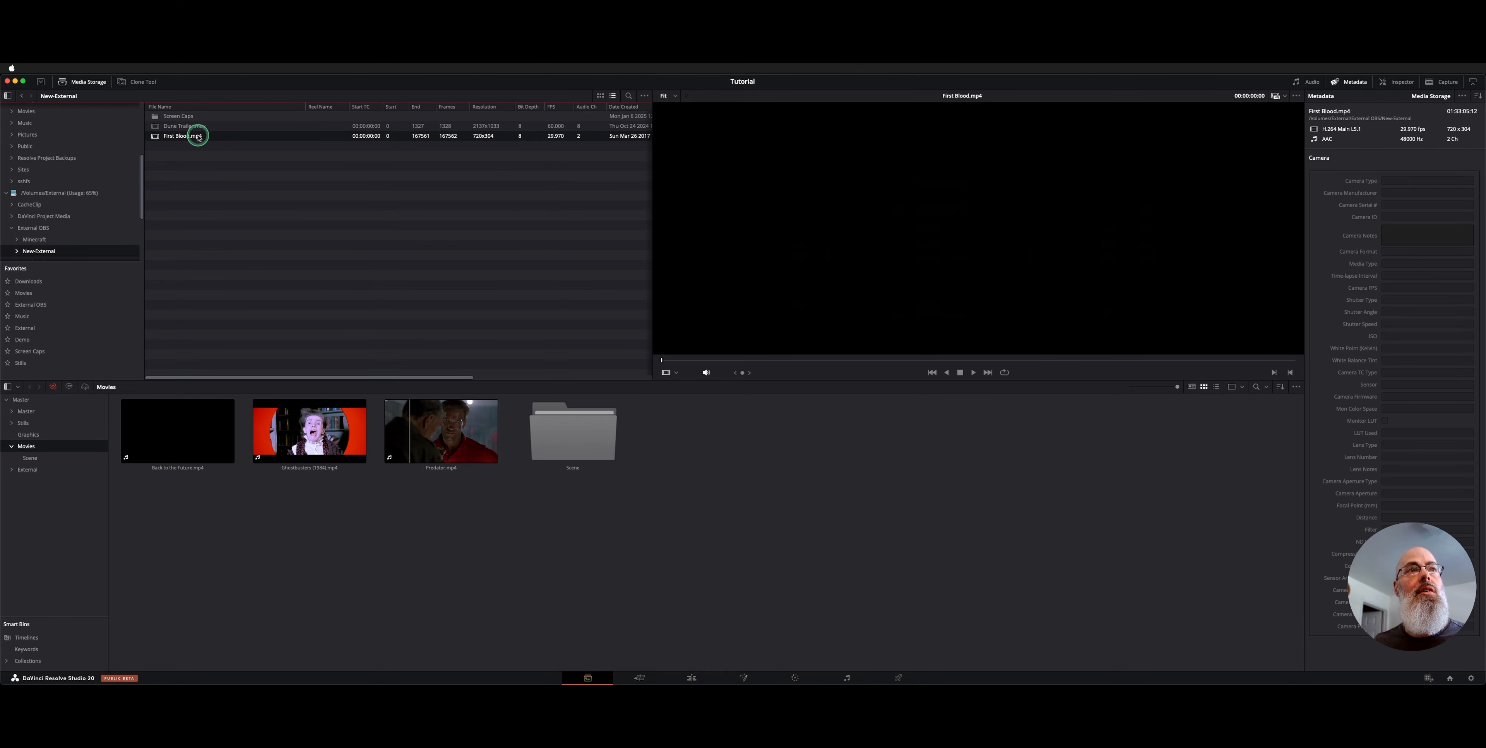
right_click(198, 138)
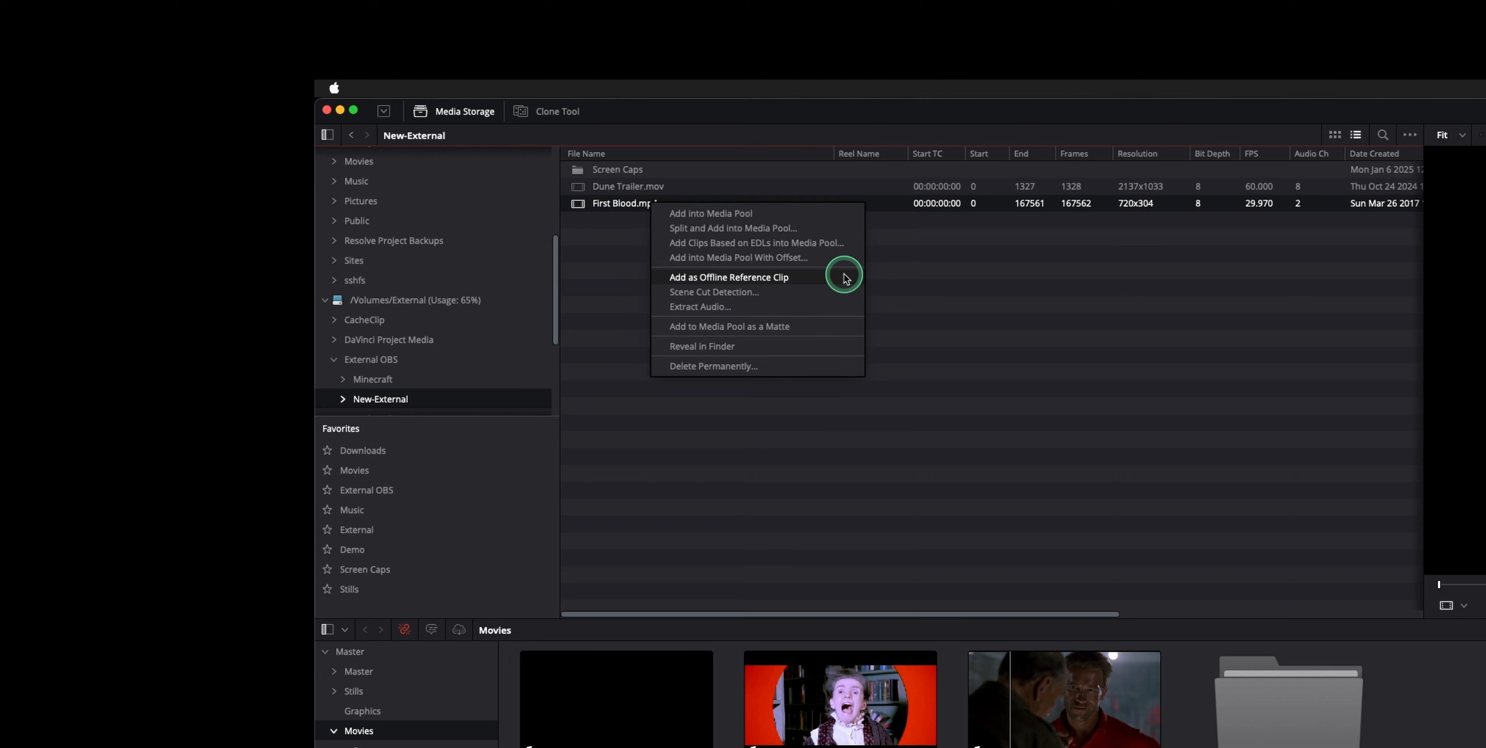
click(844, 278)
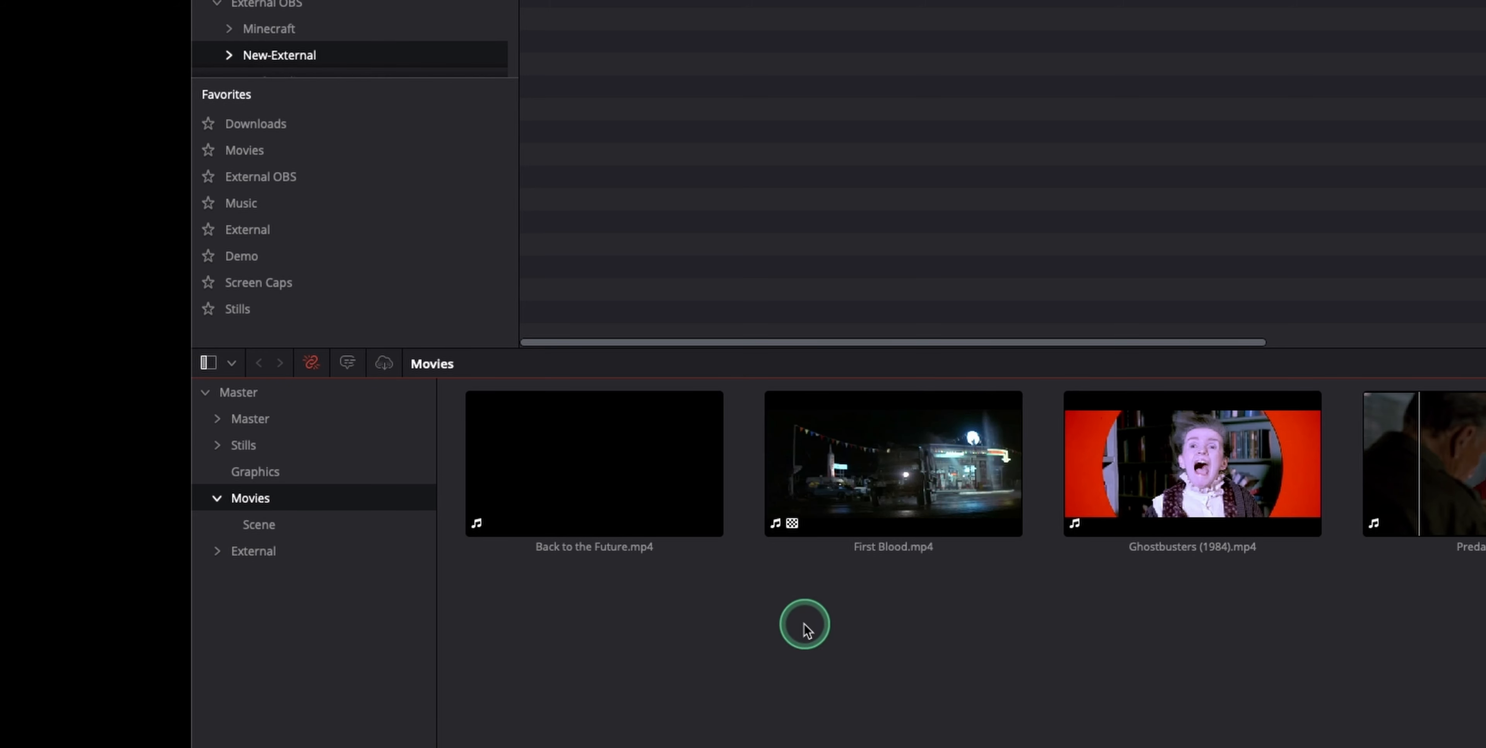
Select the new offline clip, open the Scene bin of cut clips, and pick First Blood.mp4 in storage
click(785, 536)
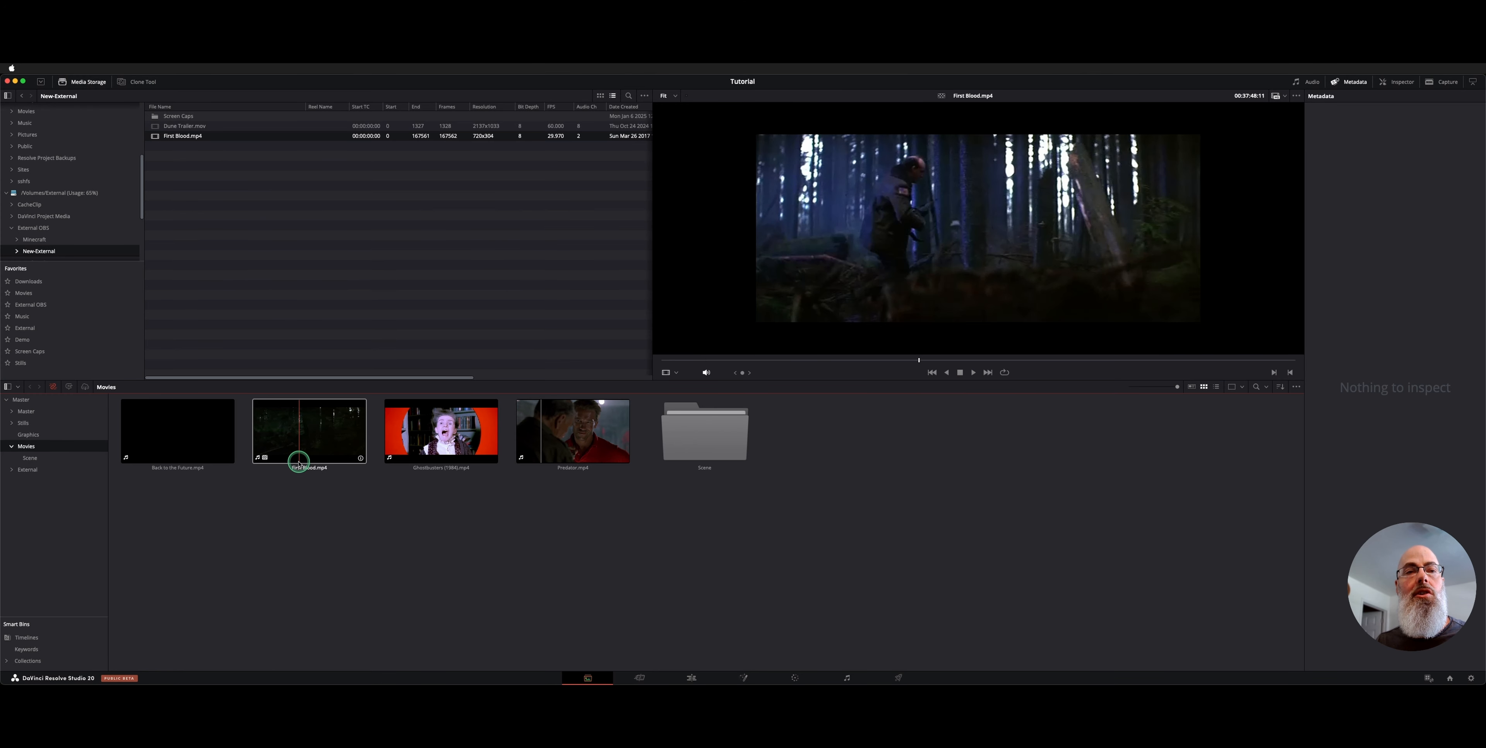
click(188, 136)
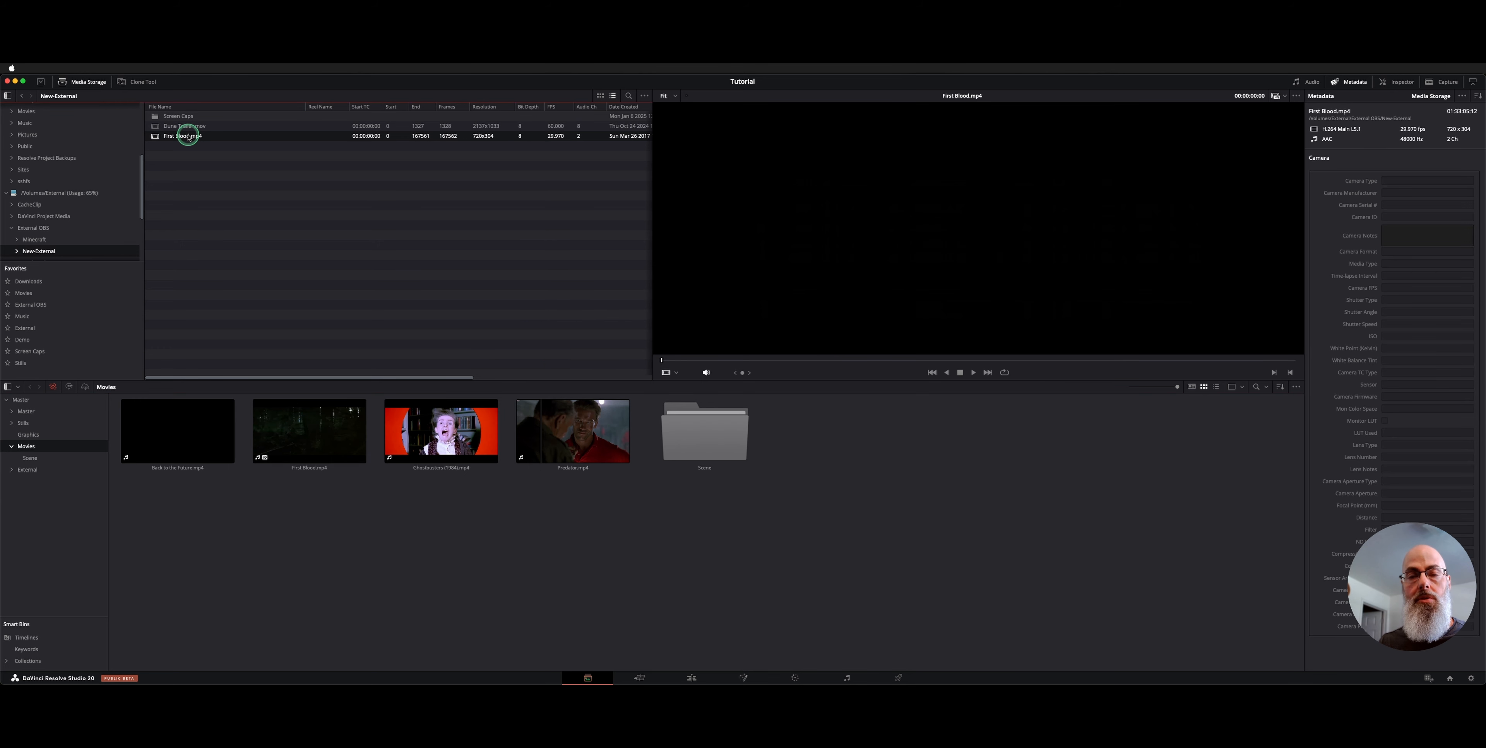
click(39, 459)
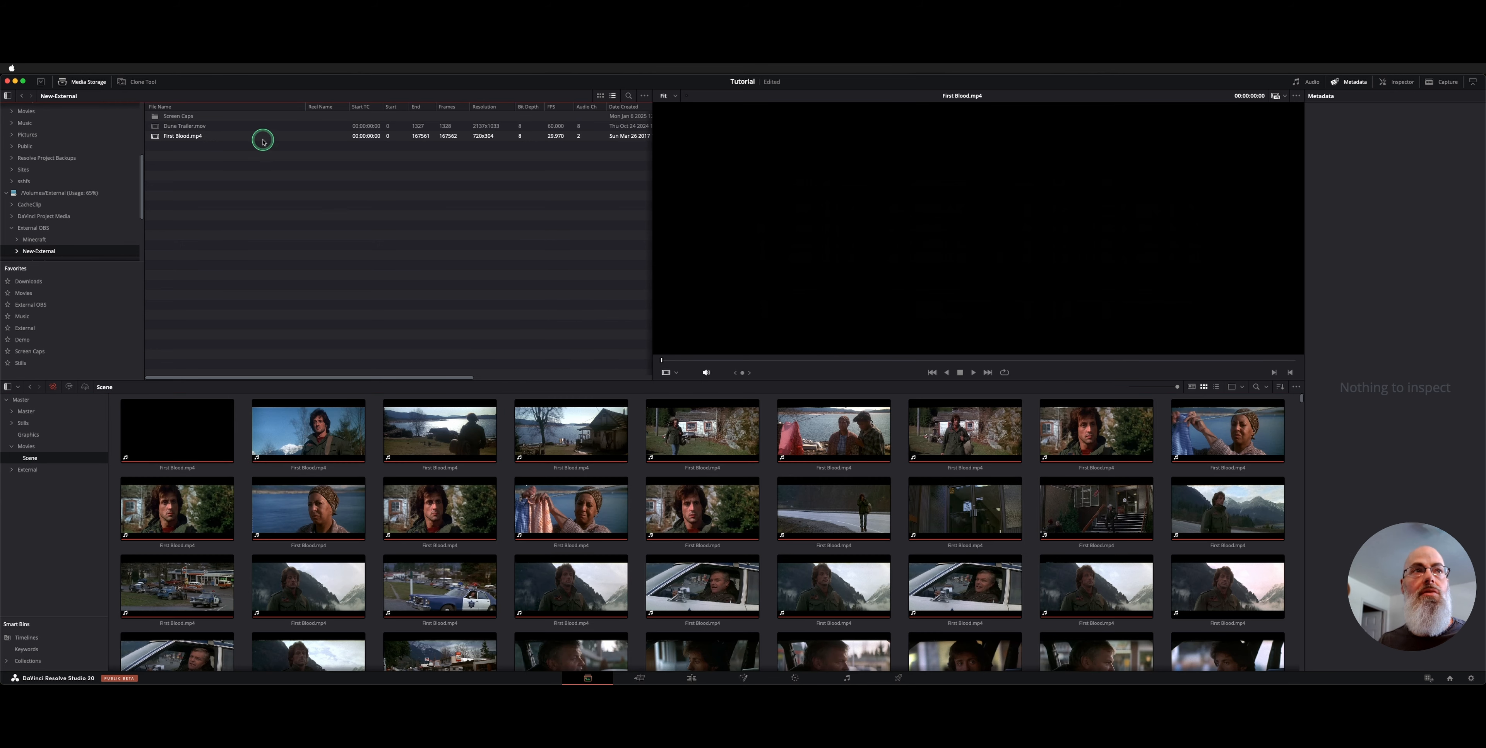
click(195, 136)
Open Scene Cut Detection for First Blood.mp4 and run Auto Scene Detect
right_click(193, 137)
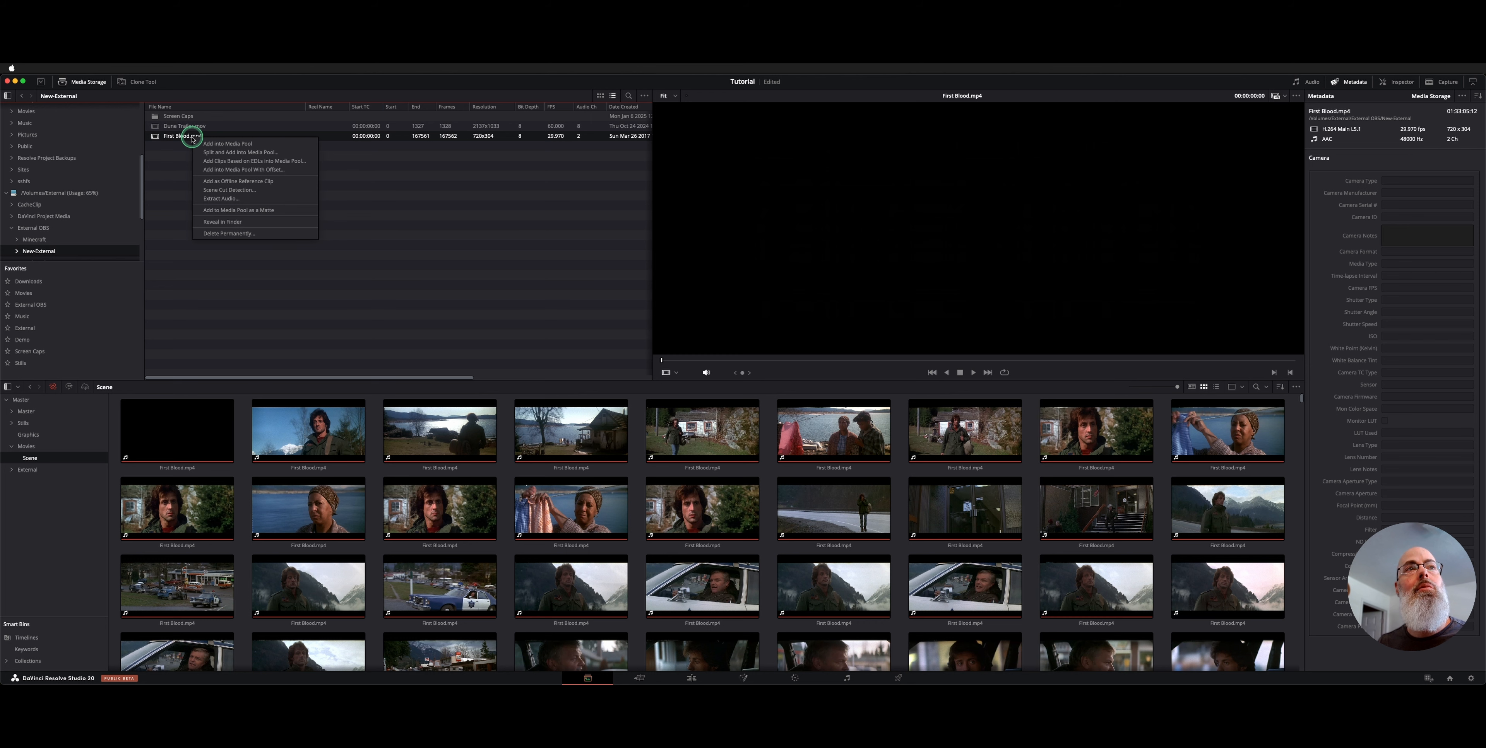
click(288, 193)
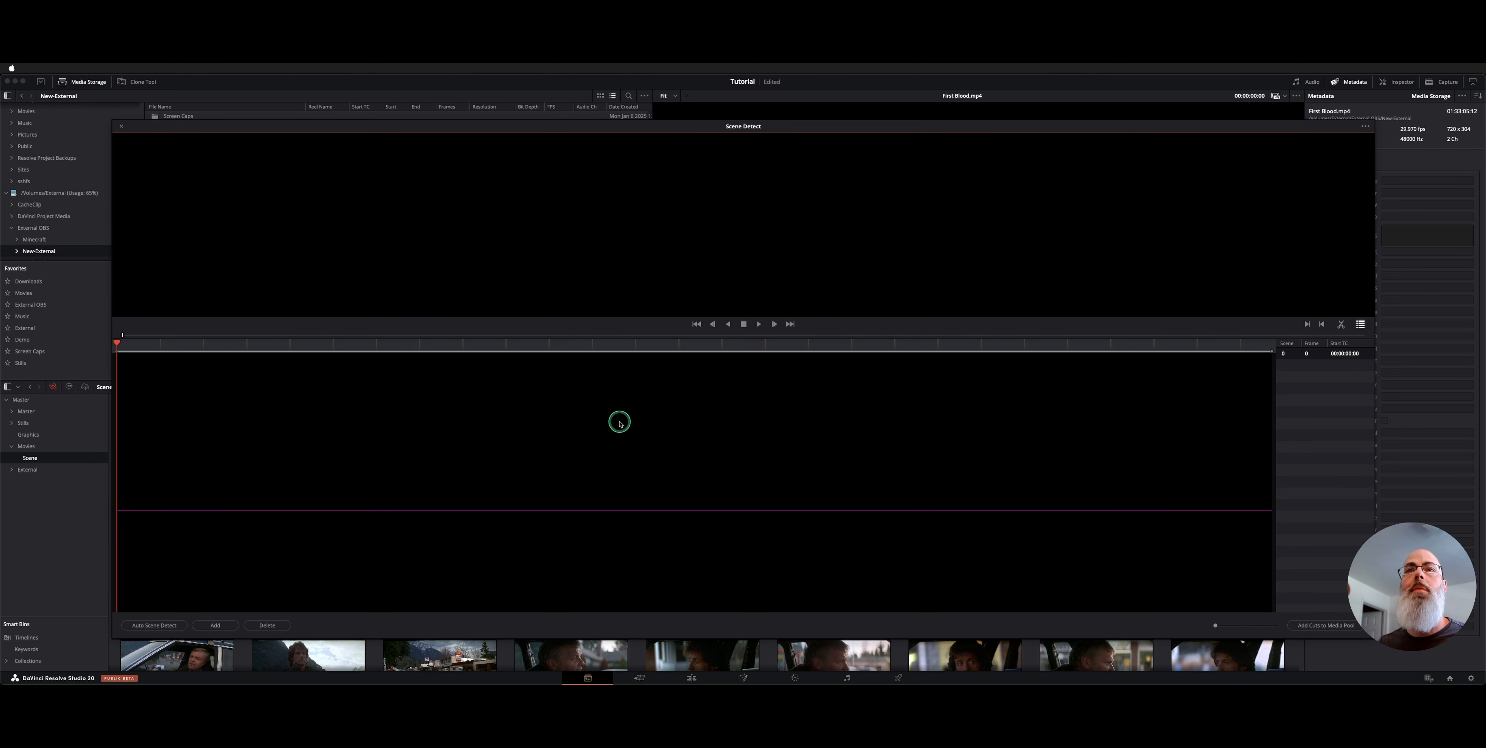
click(155, 625)
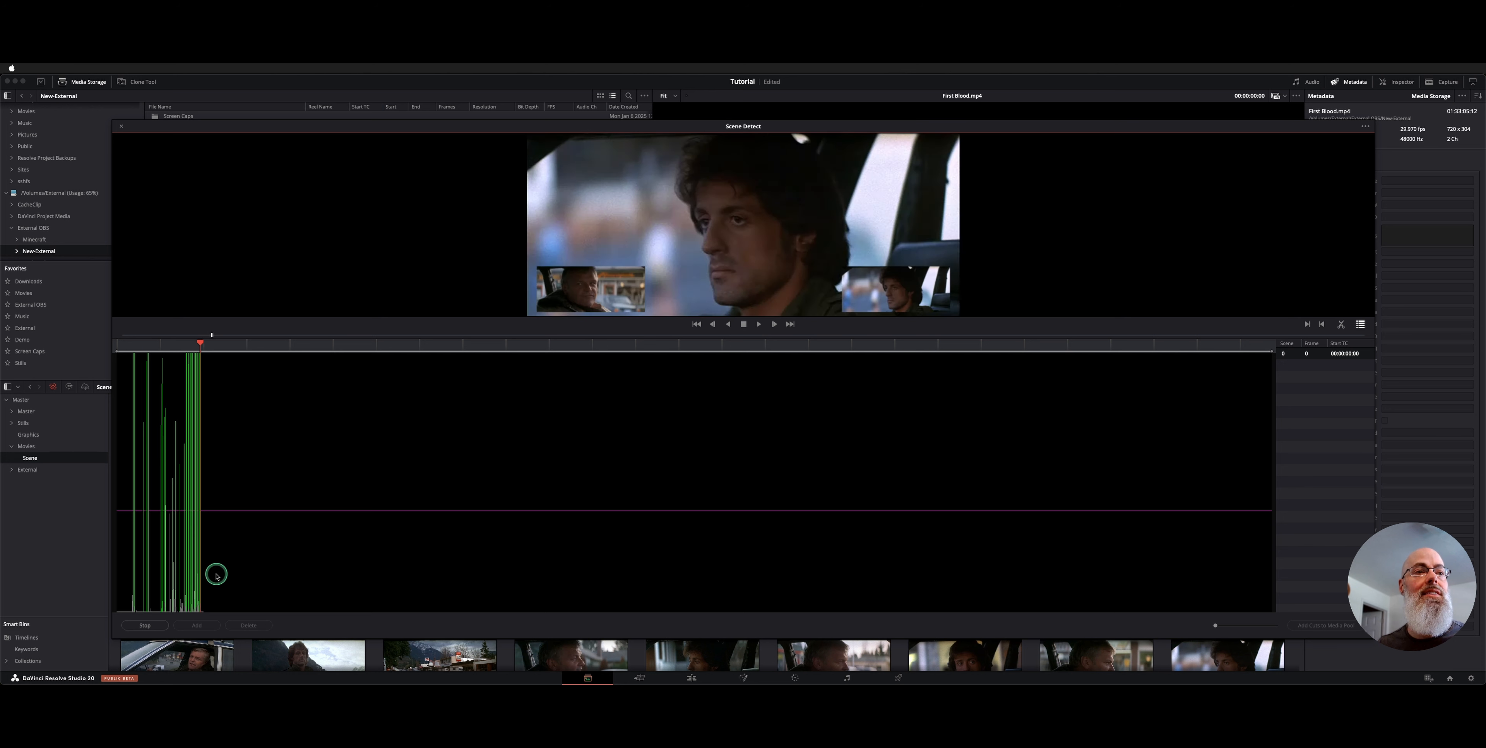
Stop detection partway, raise the Scene Detect window, and play the preview from an earlier cut
click(145, 625)
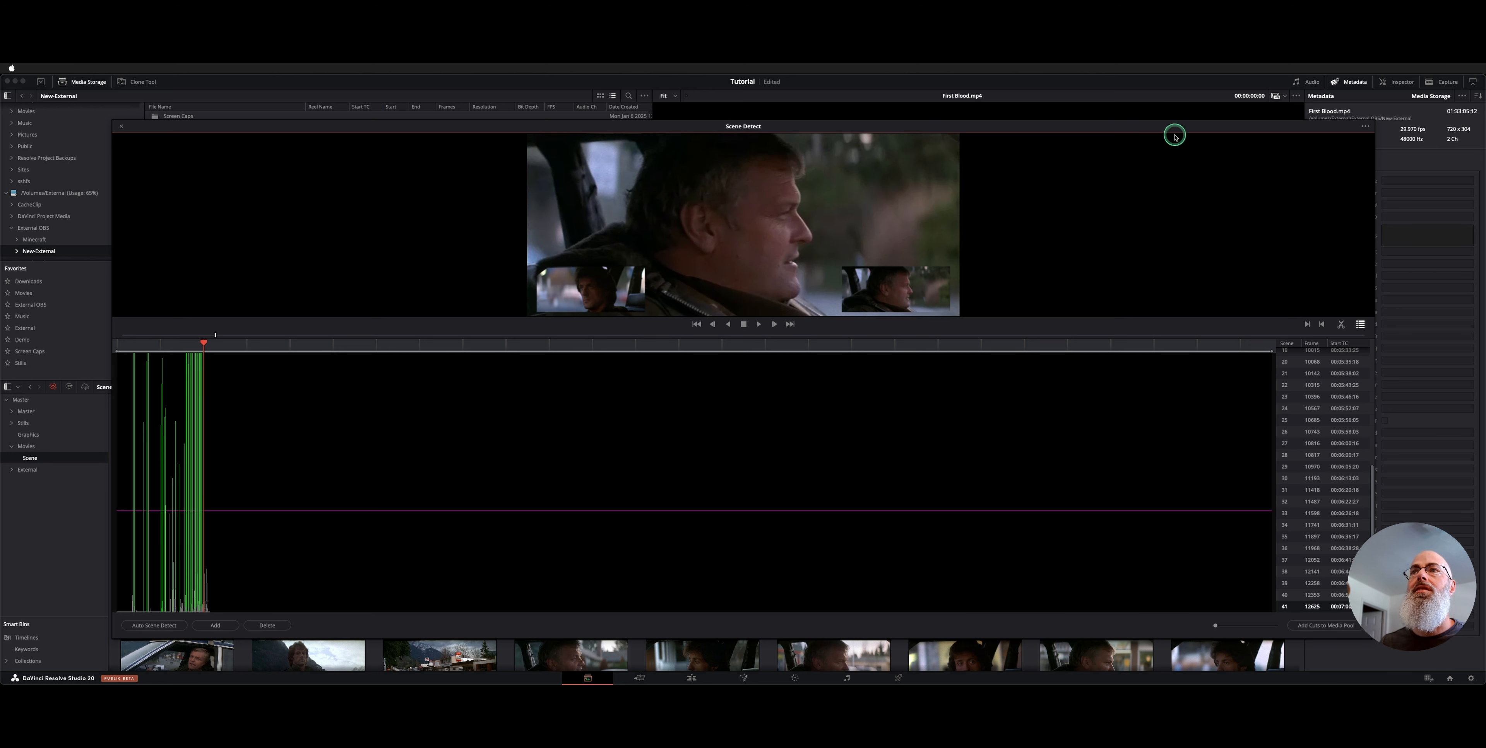
drag(1131, 124, 1131, 89)
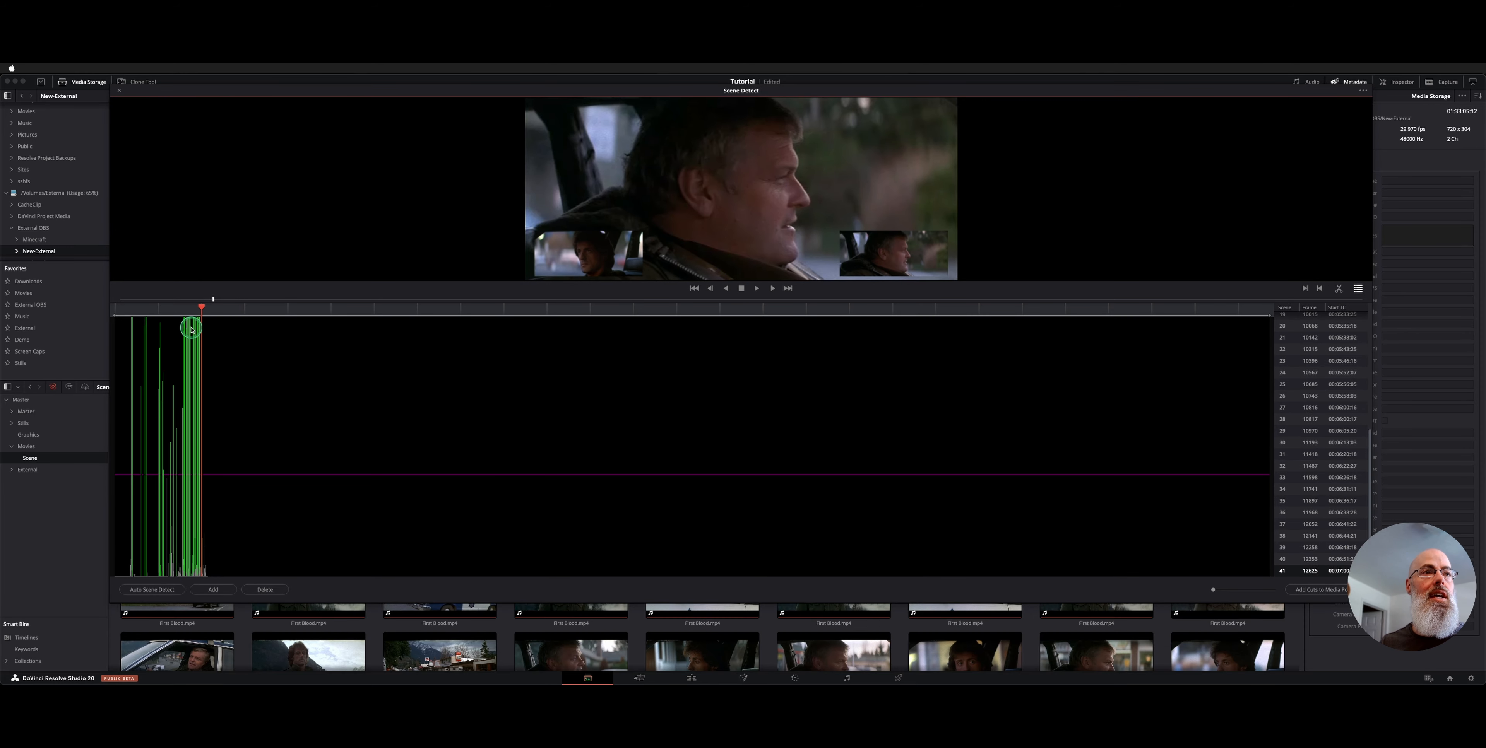
click(164, 306)
key(space)
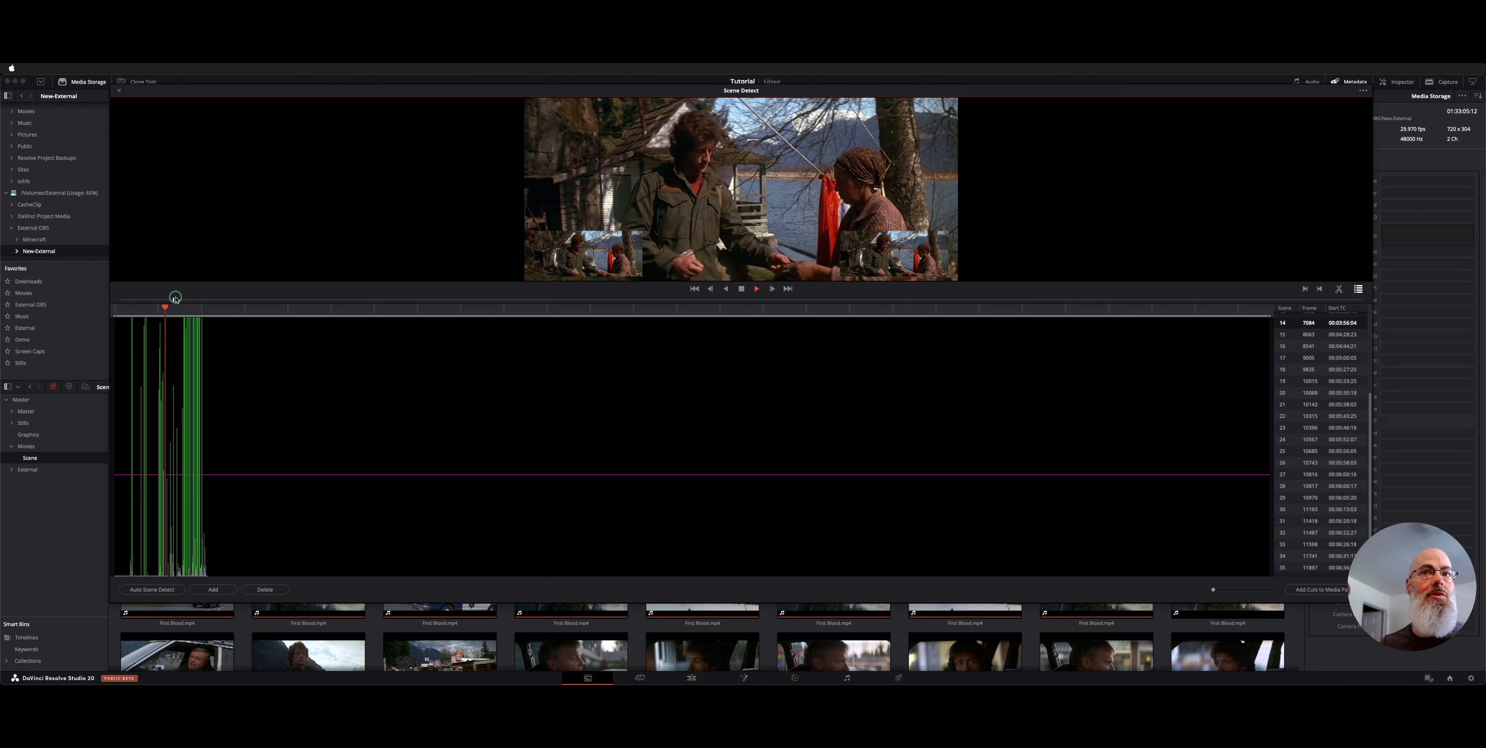
click(741, 289)
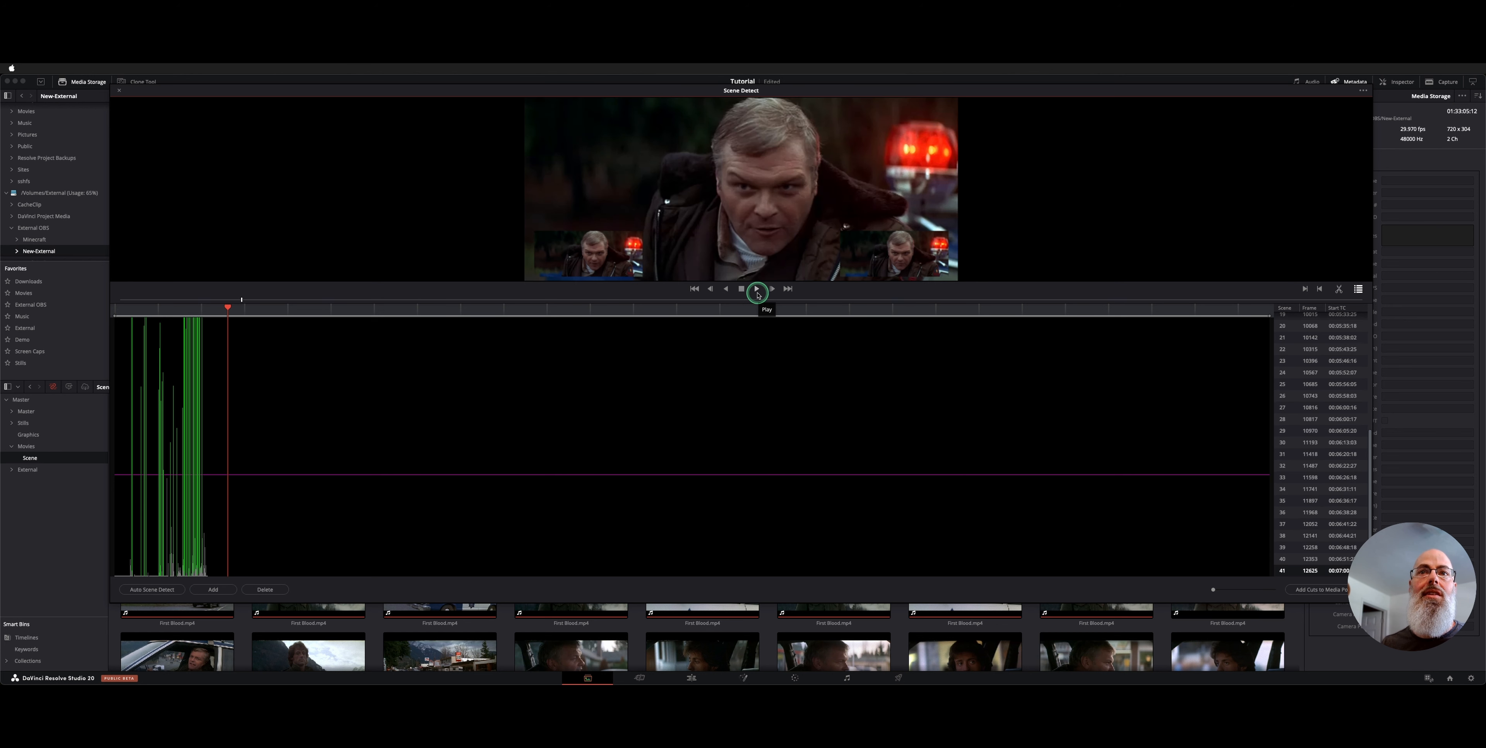
Step through the scene list from scene 0 to scene 1 at frame 2426
click(173, 308)
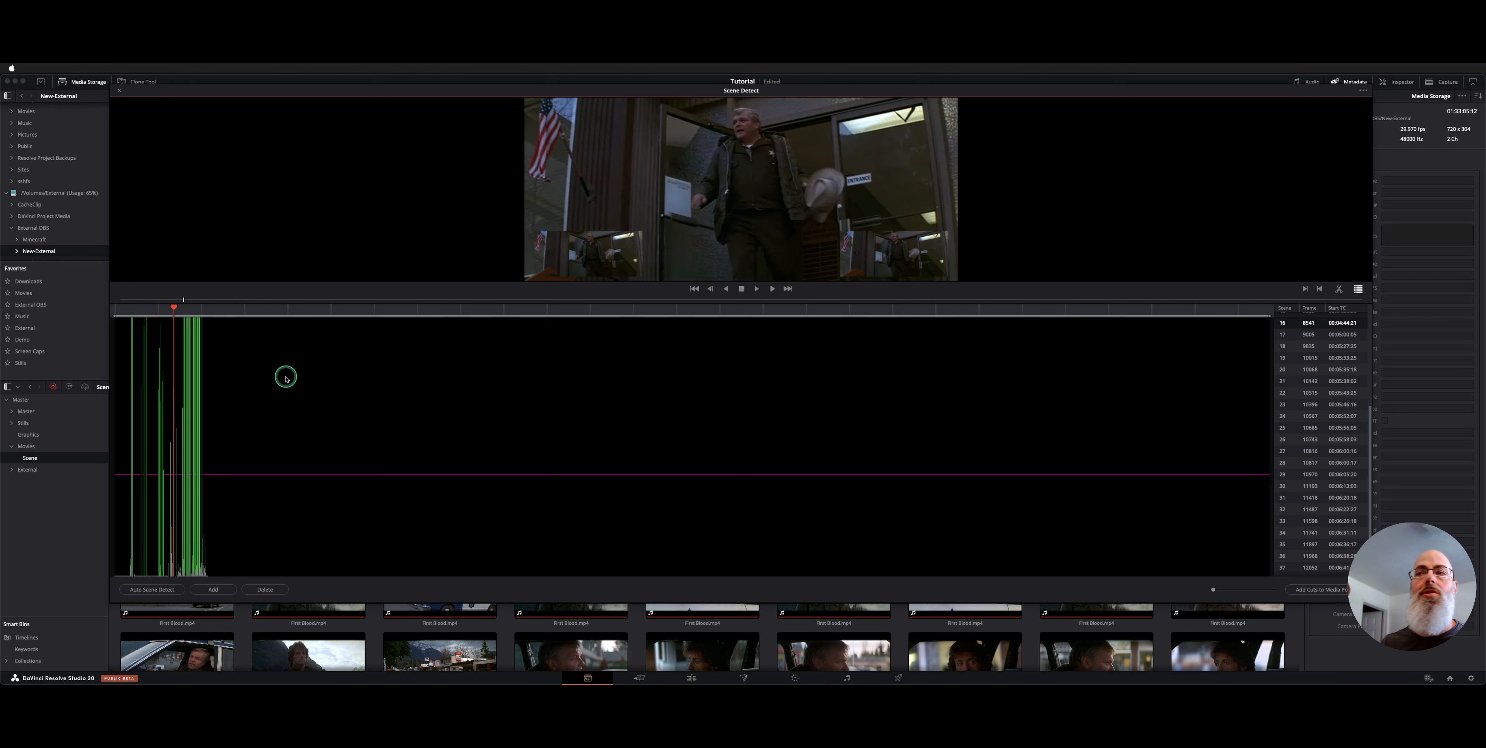
scroll(1316, 499, up, 5)
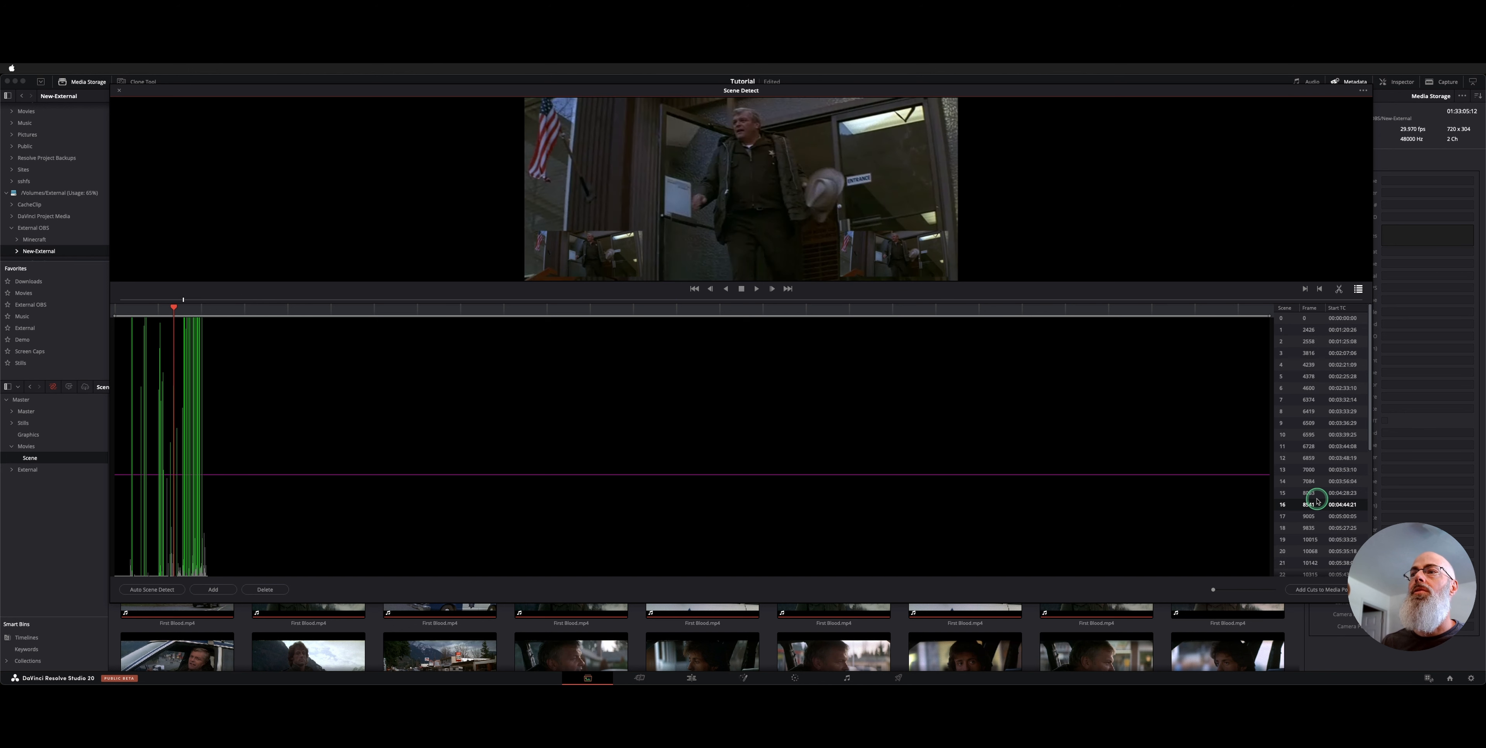
click(1307, 320)
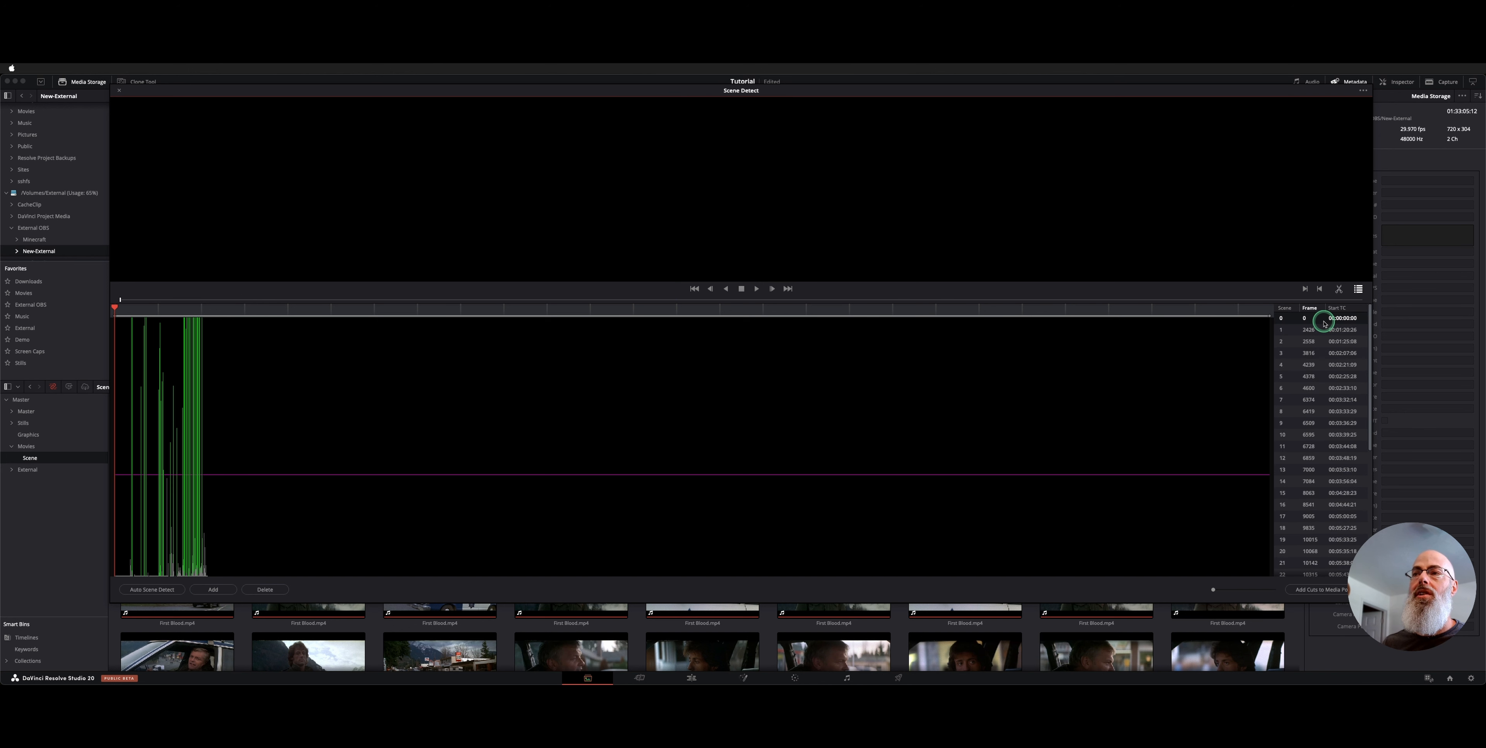
click(1324, 325)
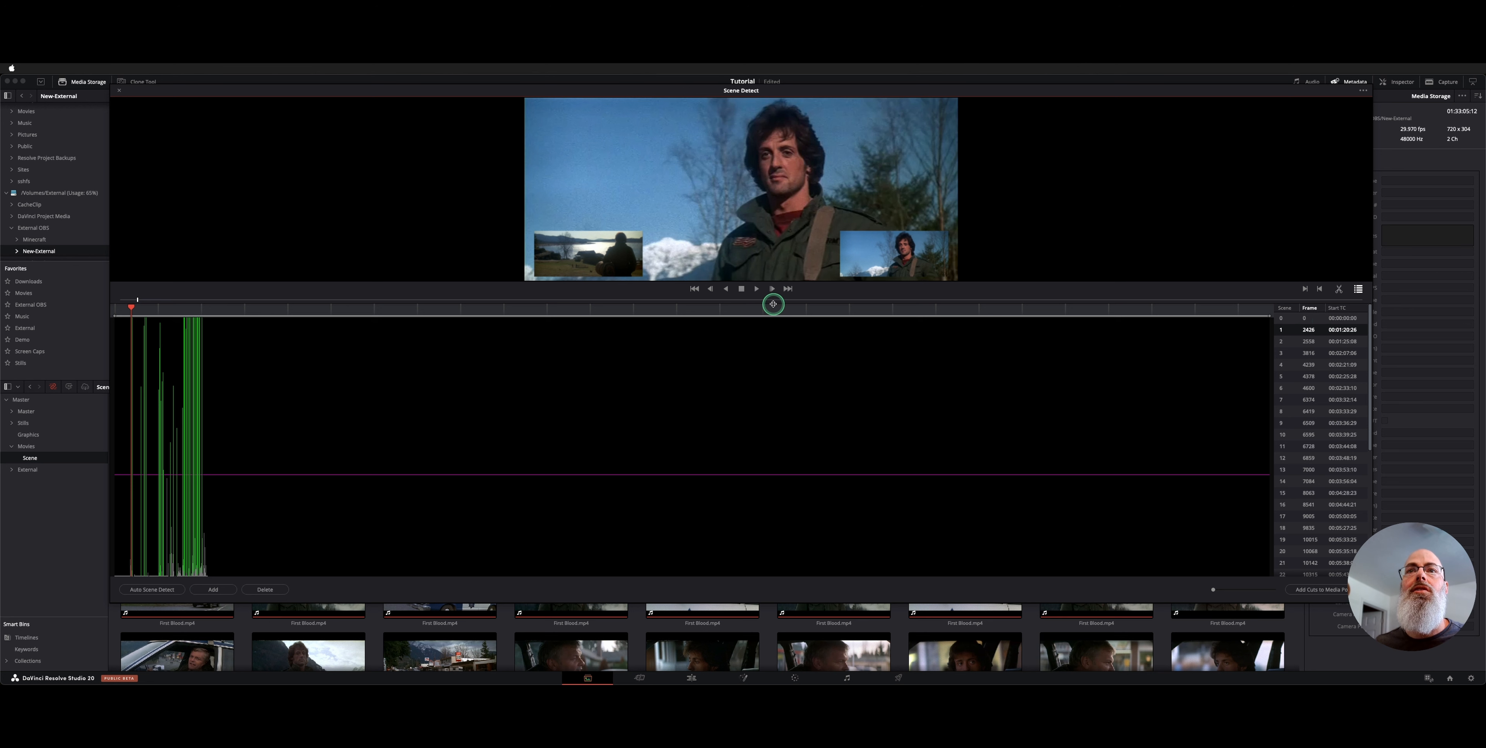
Enlarge the detection preview, play from scene 3 at frame 3816, and zoom into the cut graph
drag(773, 304, 773, 399)
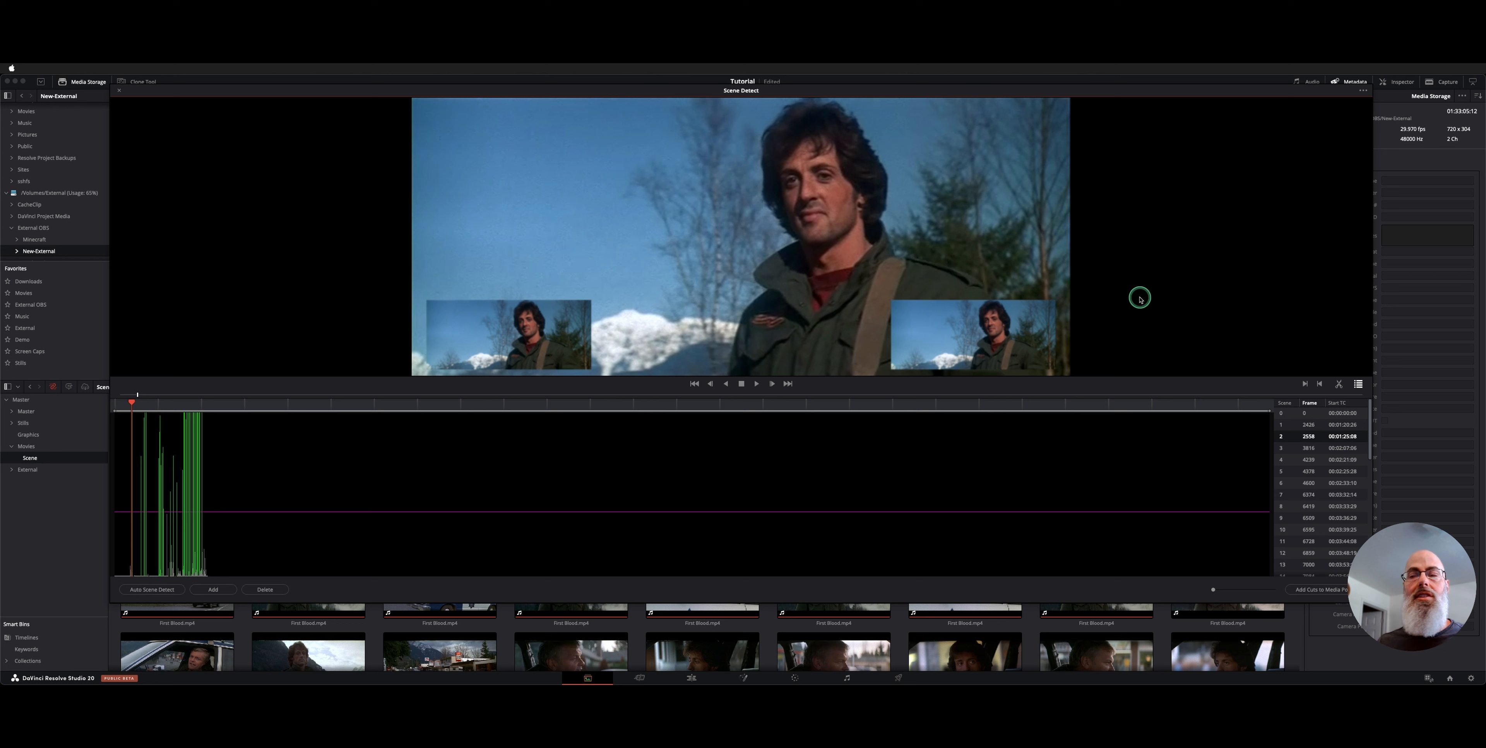
click(1338, 448)
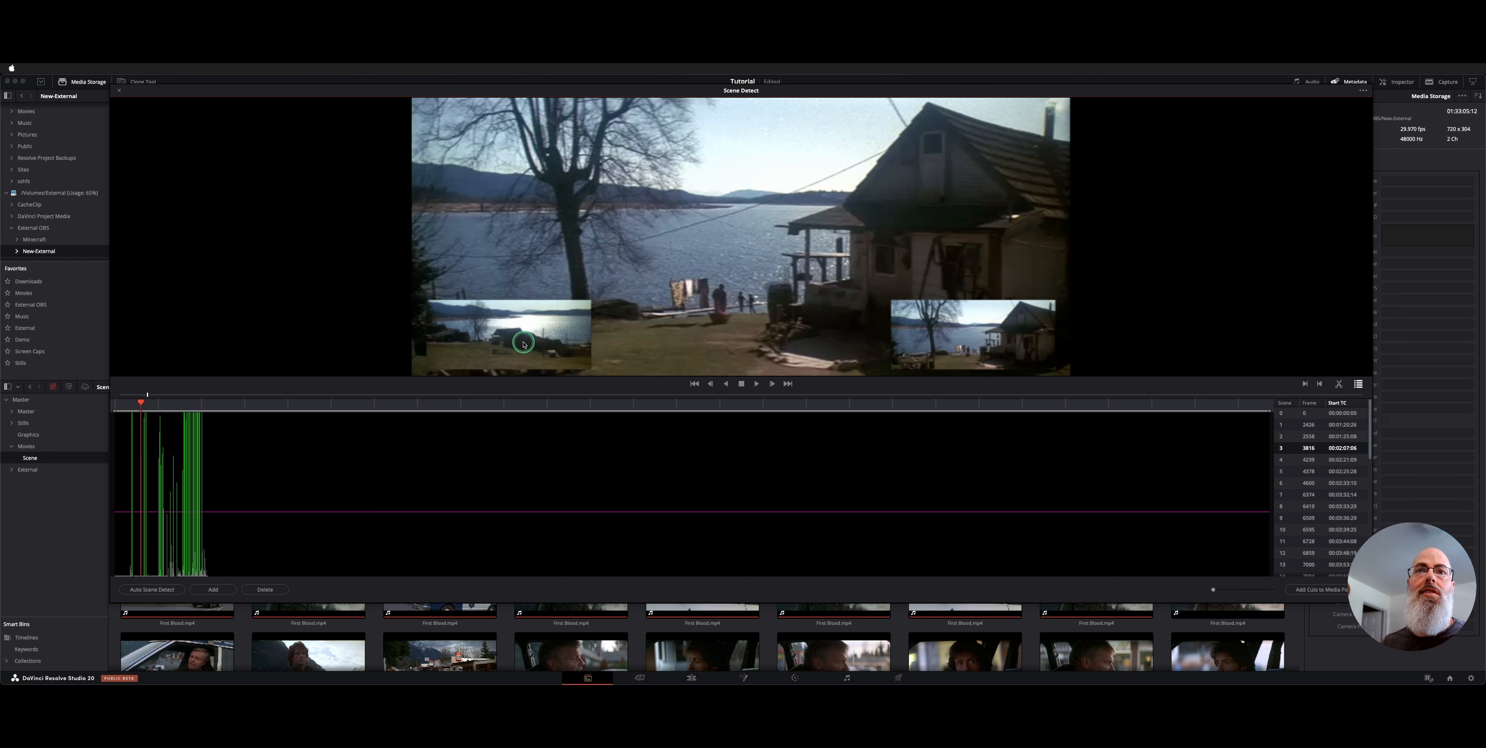
click(140, 404)
click(1327, 449)
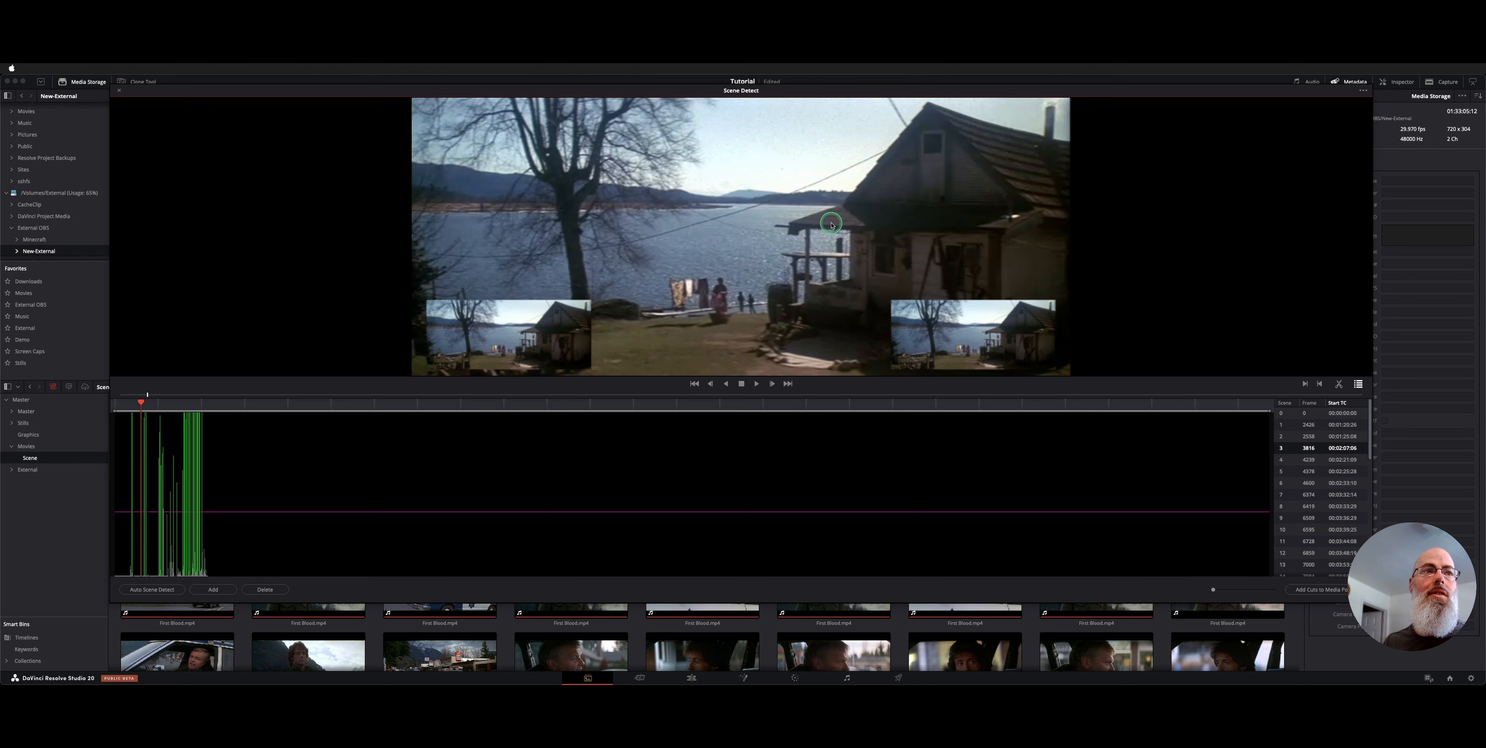
key(space)
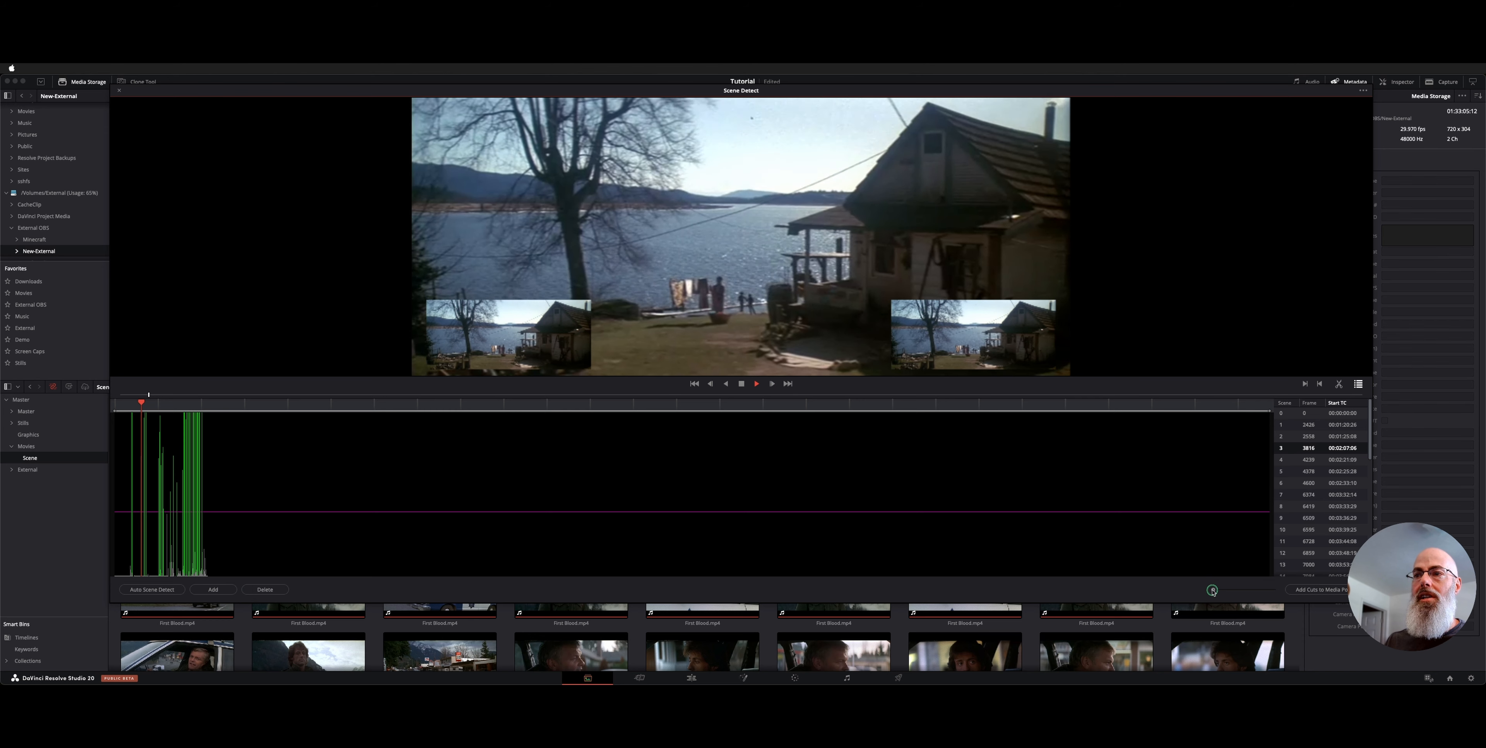
drag(1212, 590, 1237, 589)
drag(134, 411, 236, 410)
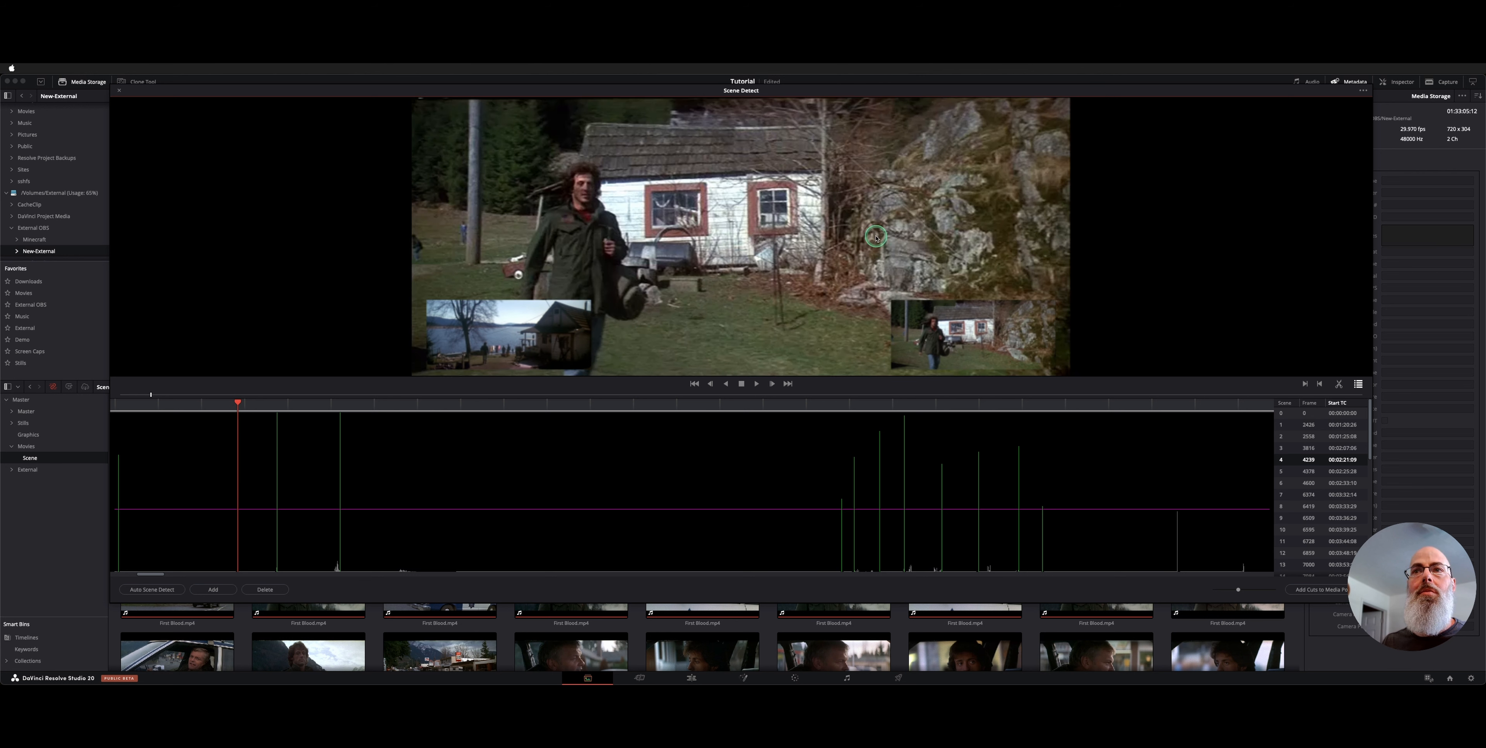
Review the cuts around scene 14, back to the shot of Rambo by the lake
key(space)
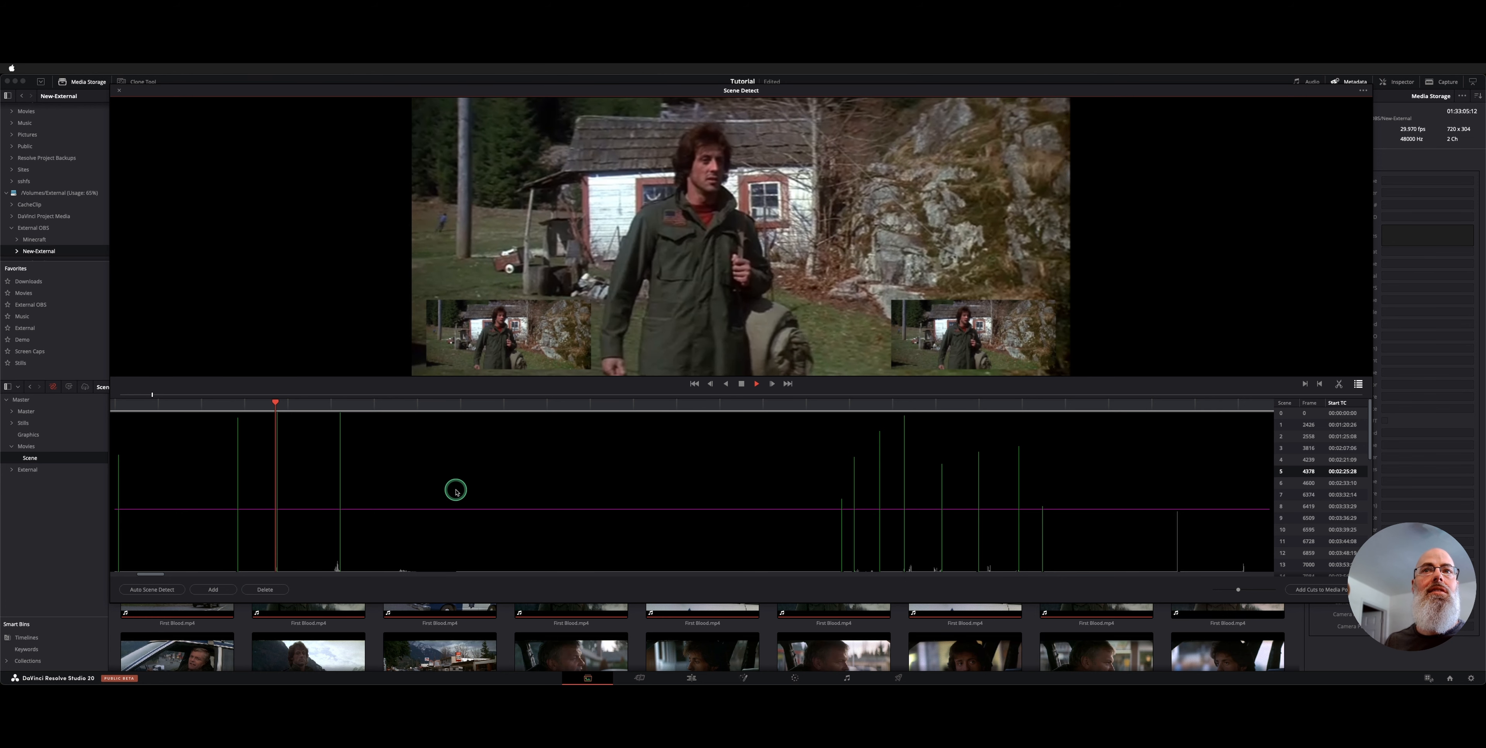
key(space)
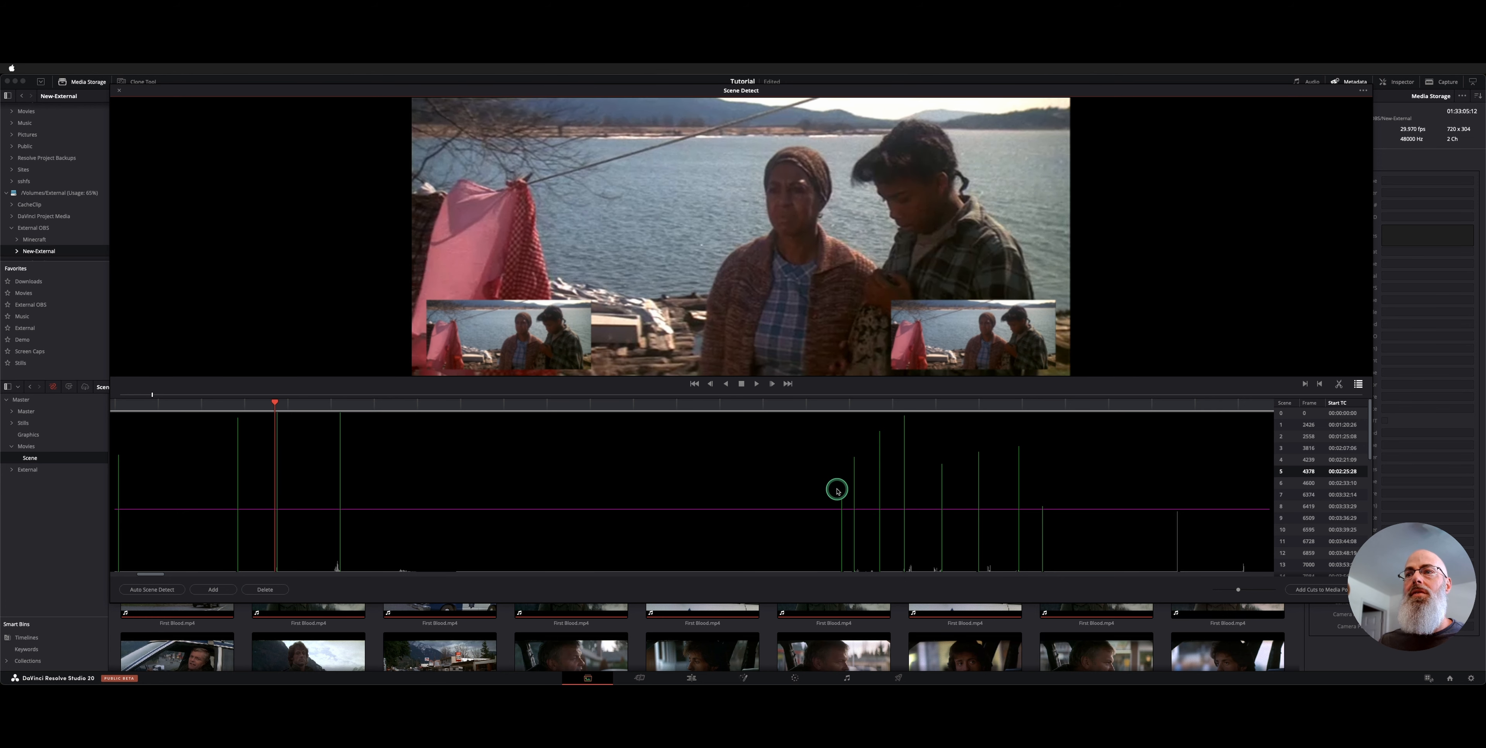
key(Up)
click(1142, 411)
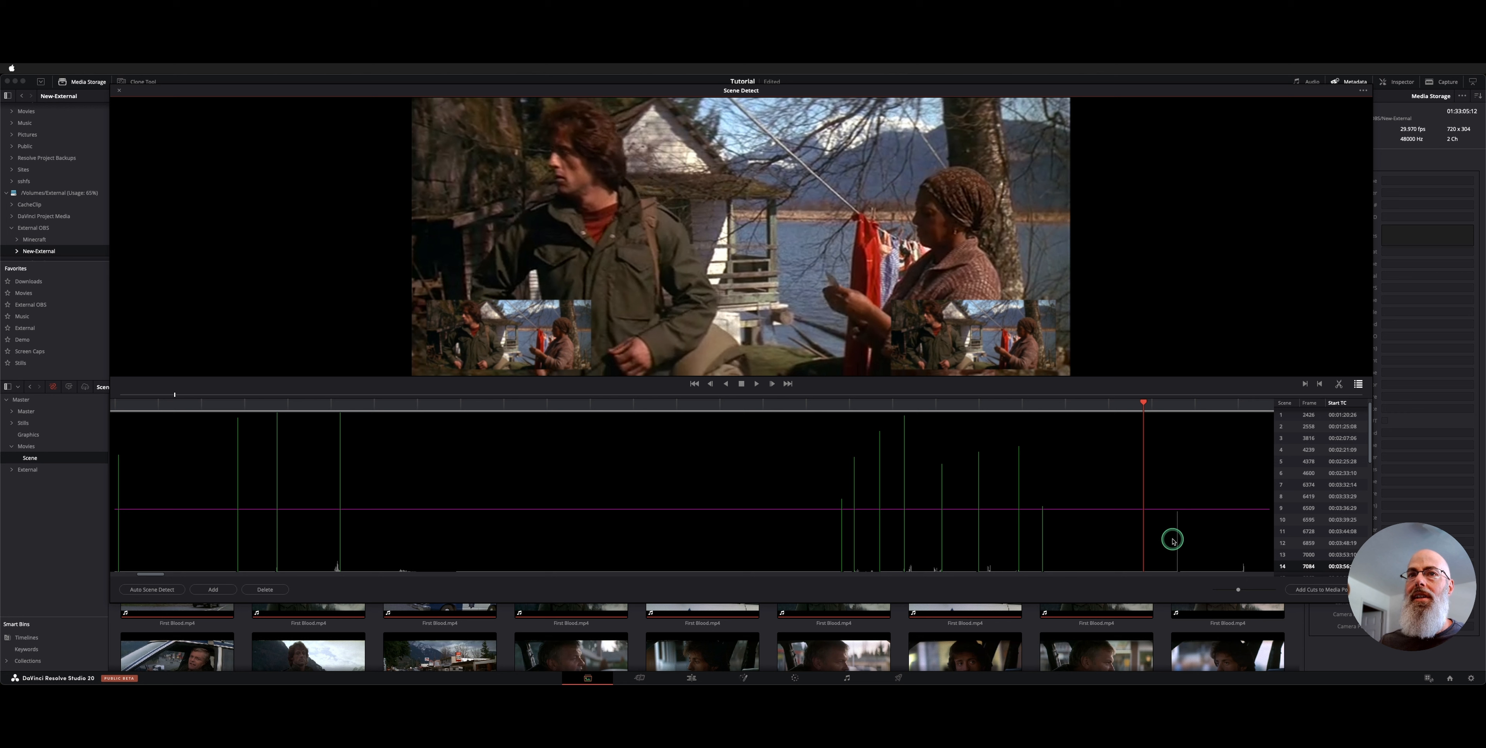
click(1158, 412)
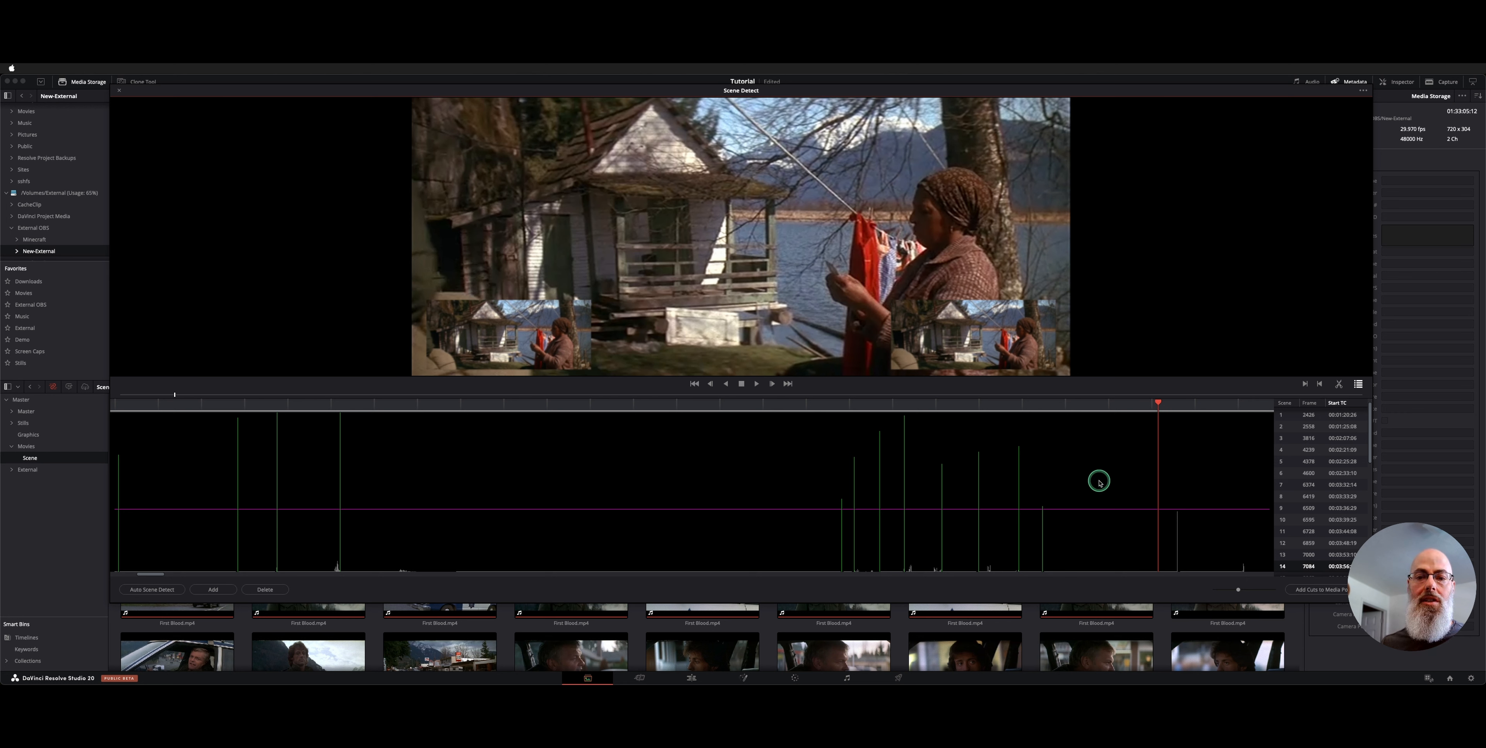
key(Down)
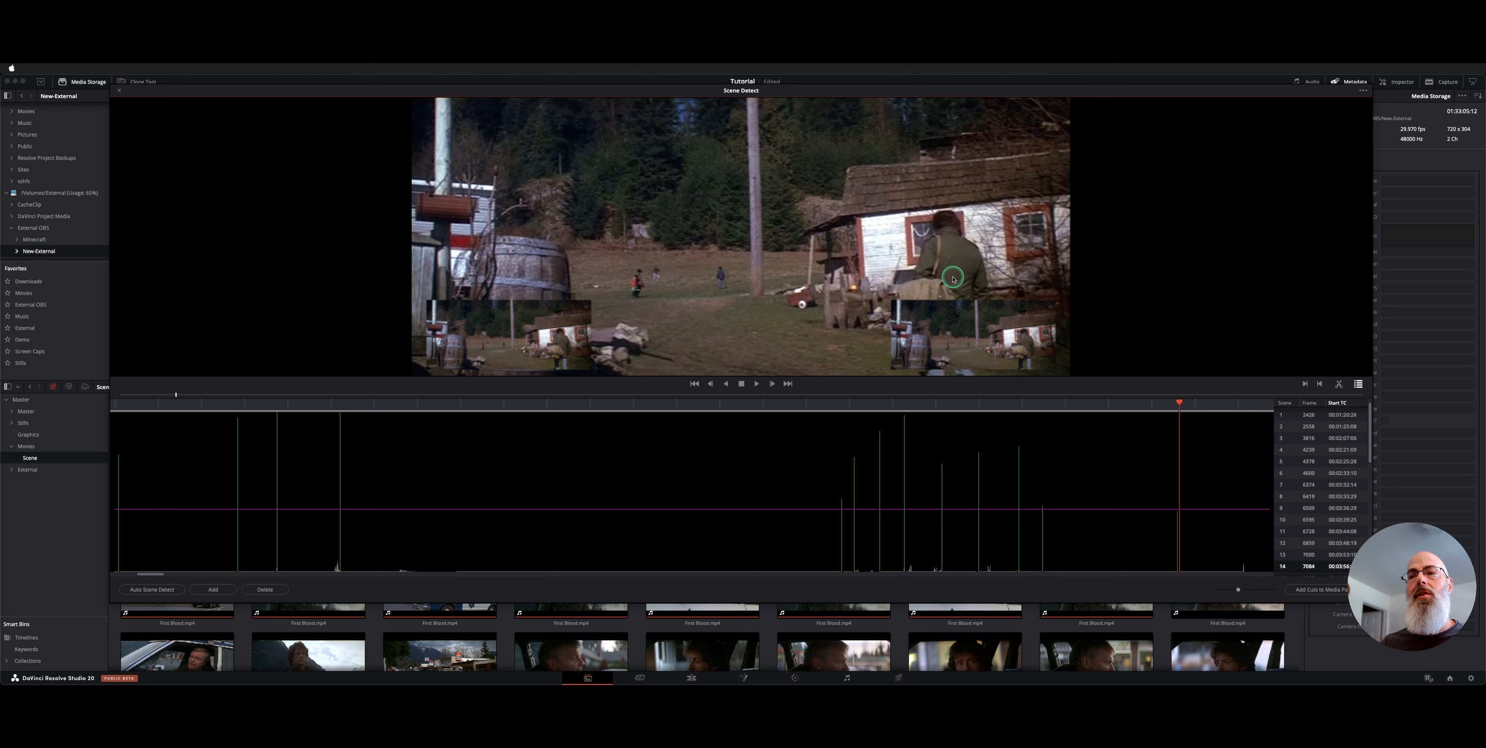
drag(1116, 501, 1087, 513)
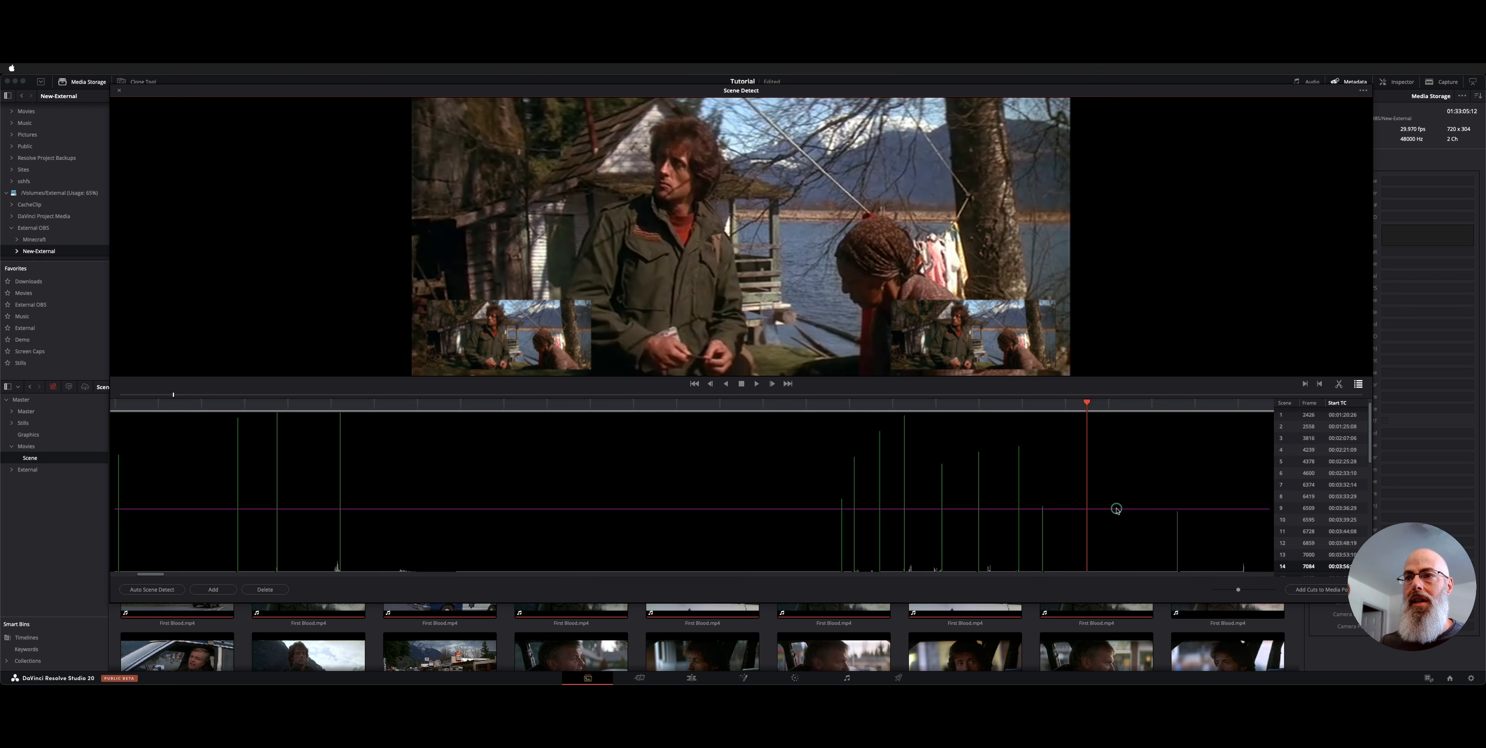
Lower the magenta cut-detection threshold and zoom the scene graph out
drag(1116, 508, 1176, 524)
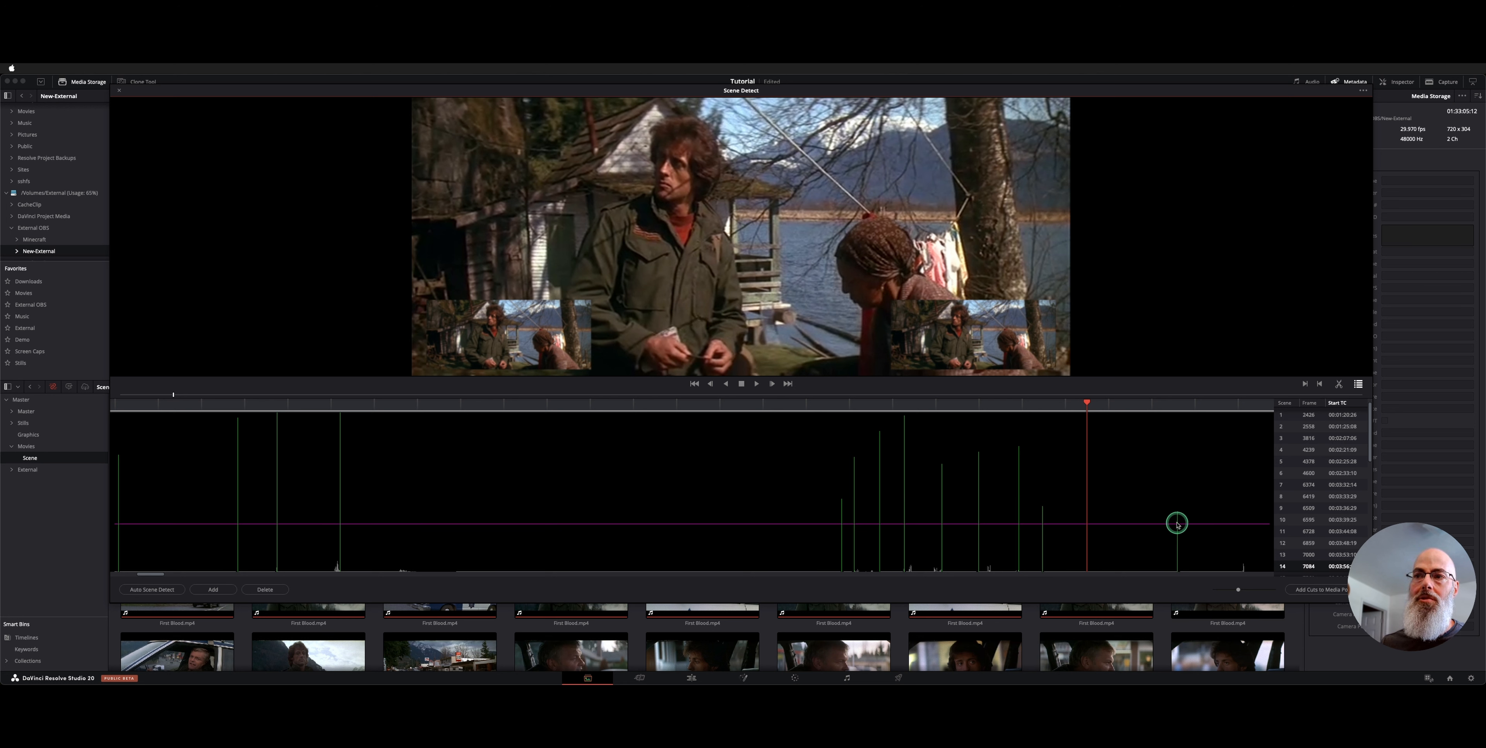
click(1235, 590)
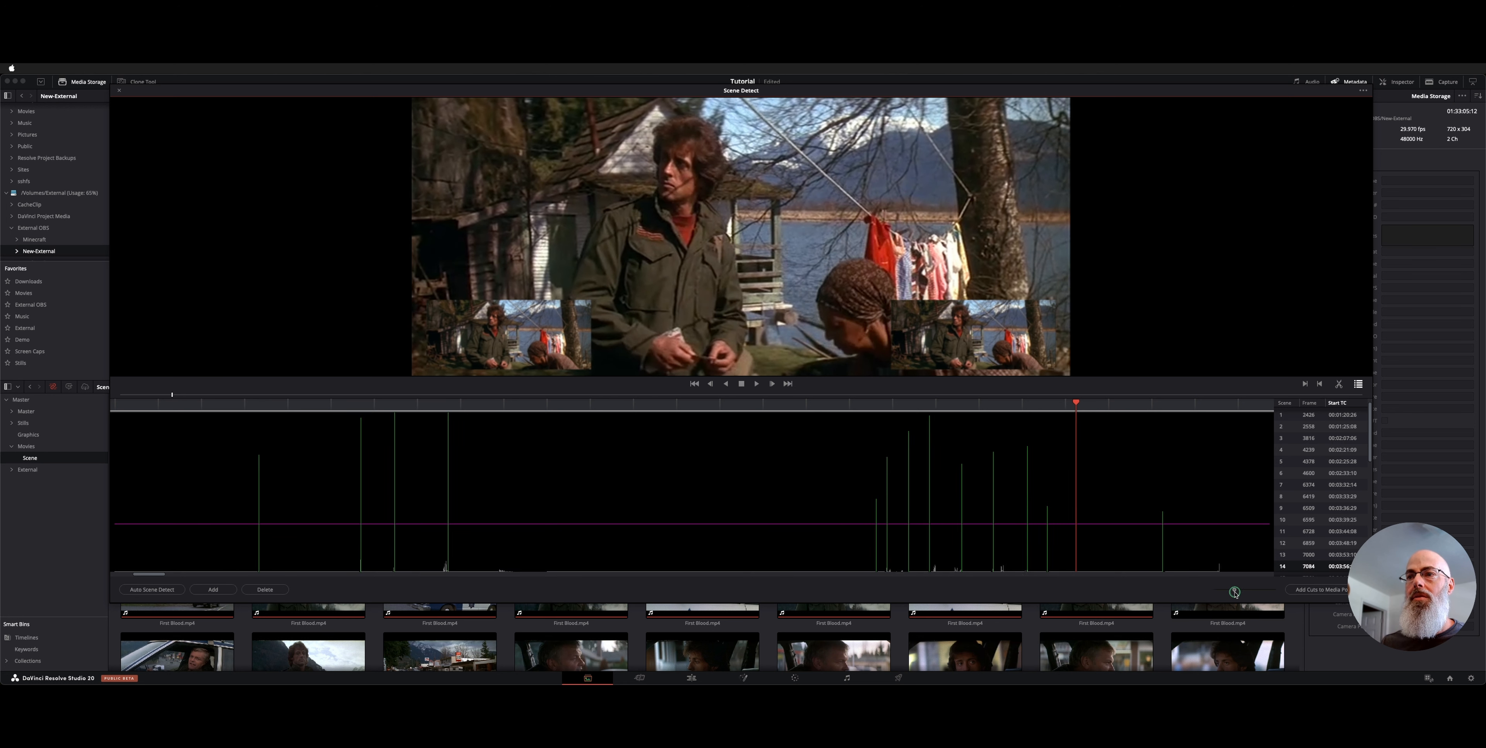
drag(1234, 591, 1220, 594)
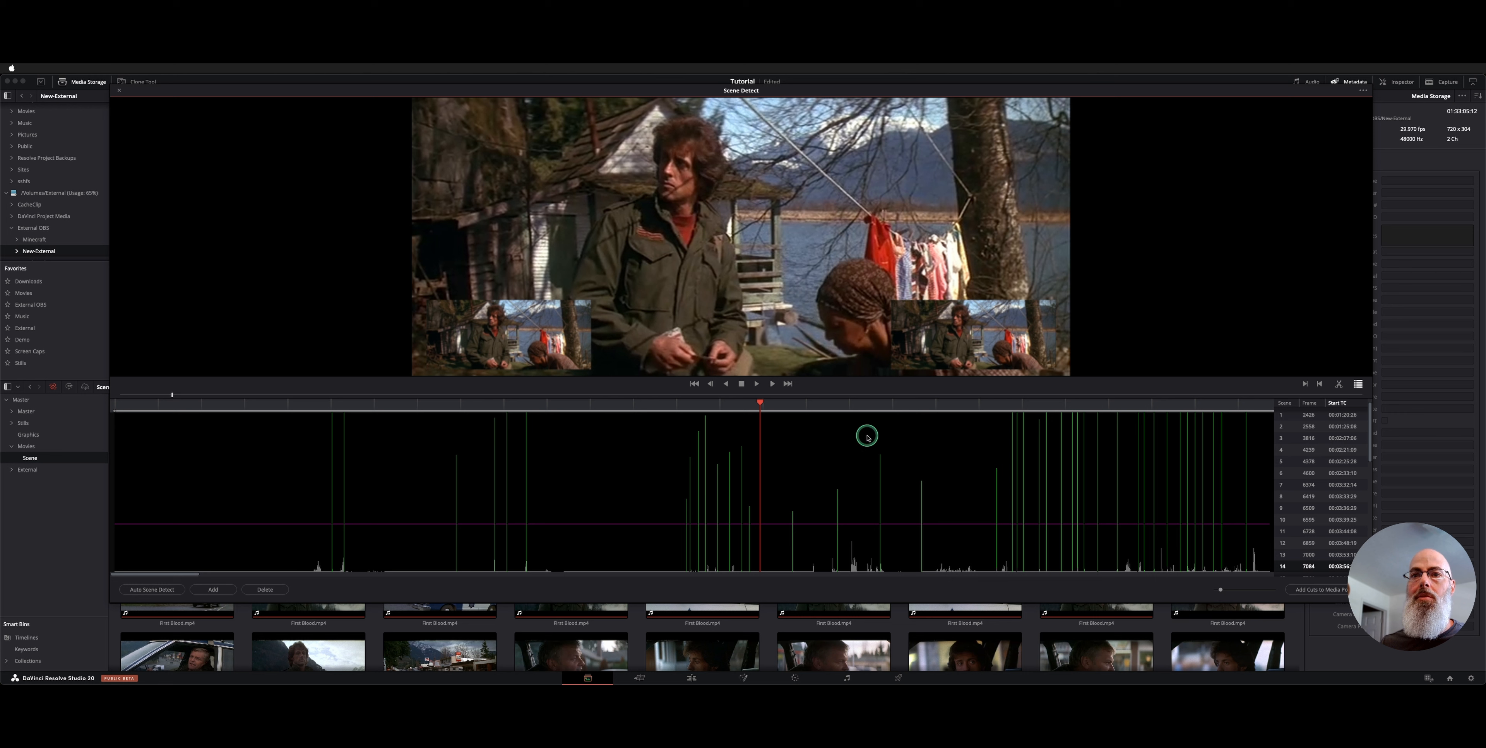
Review later cuts through scene 18's police-car light shot, then close Scene Detect
click(847, 420)
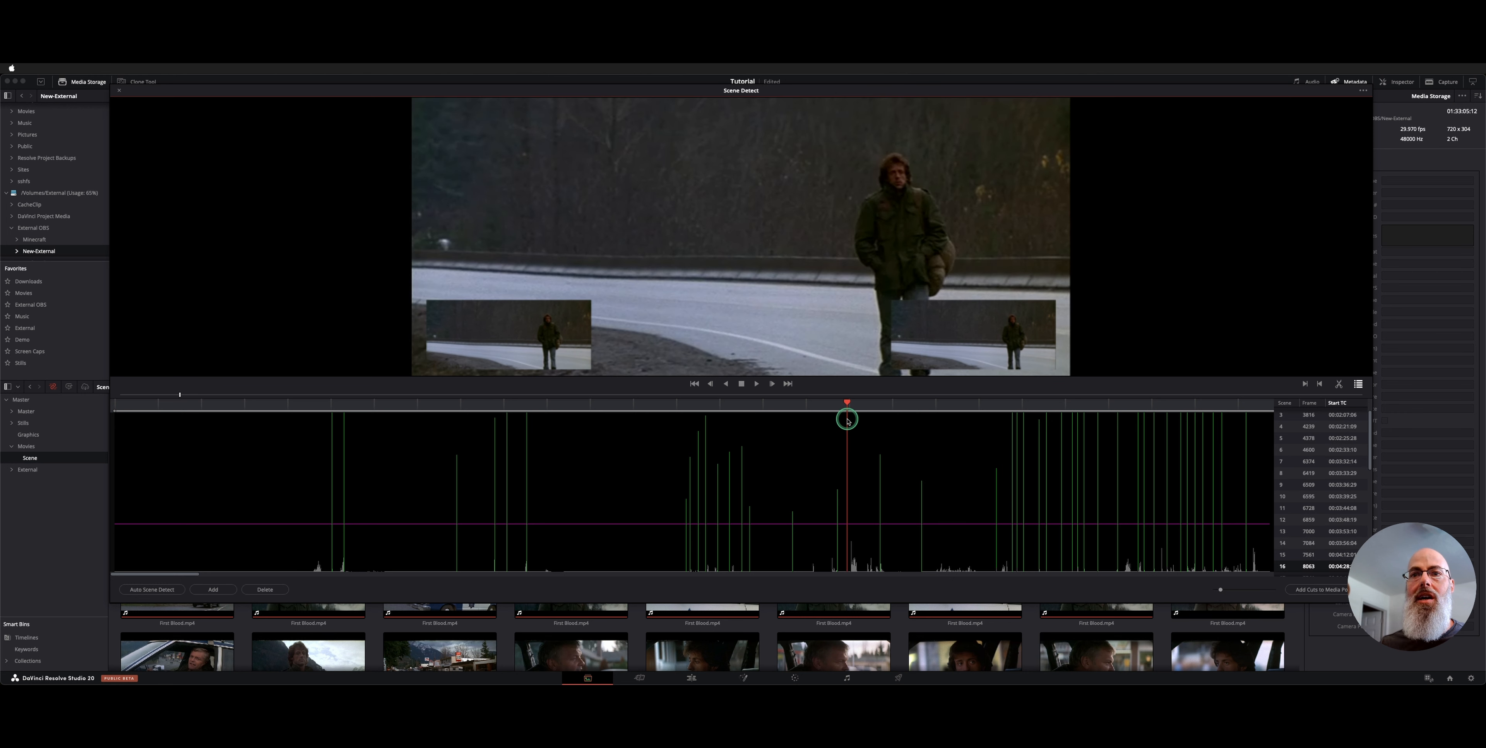
key(space)
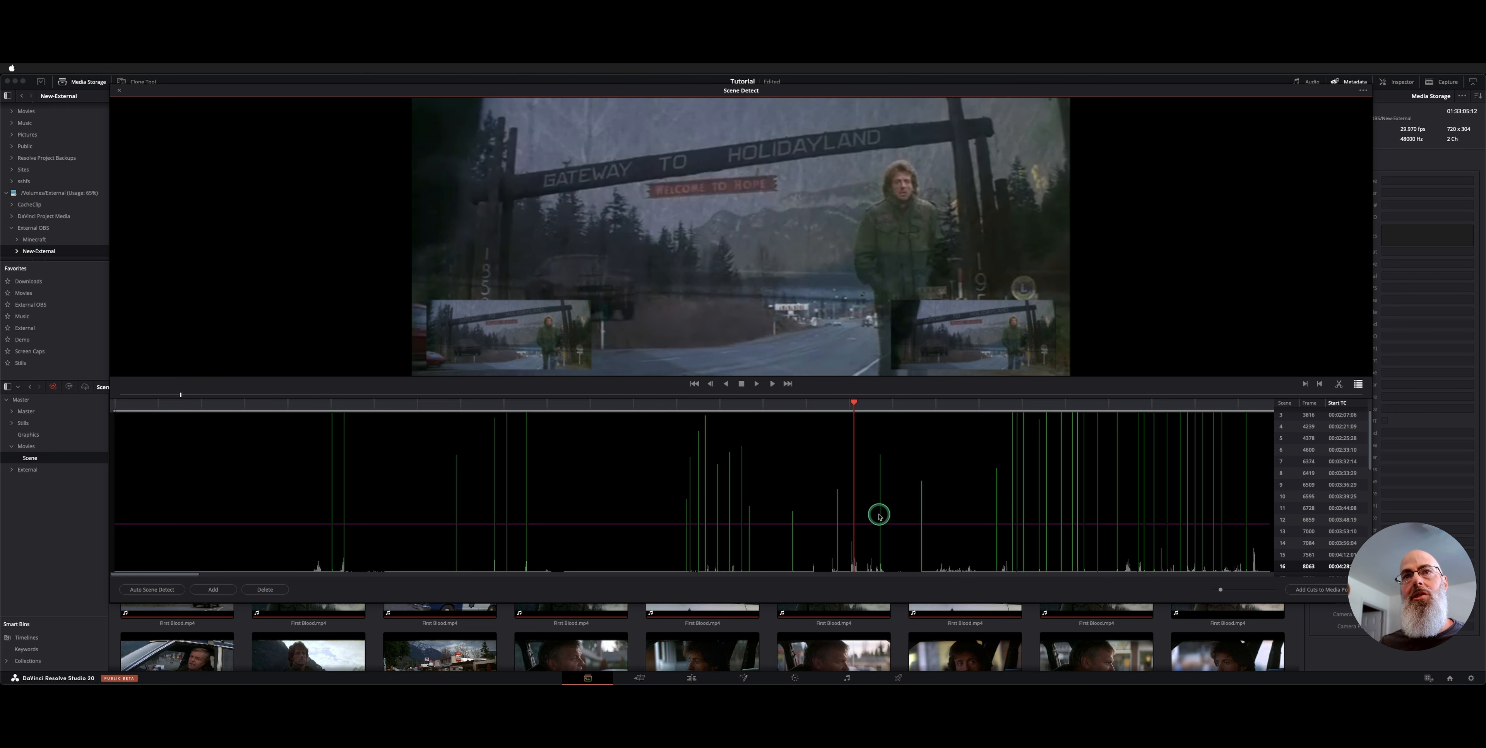
click(710, 384)
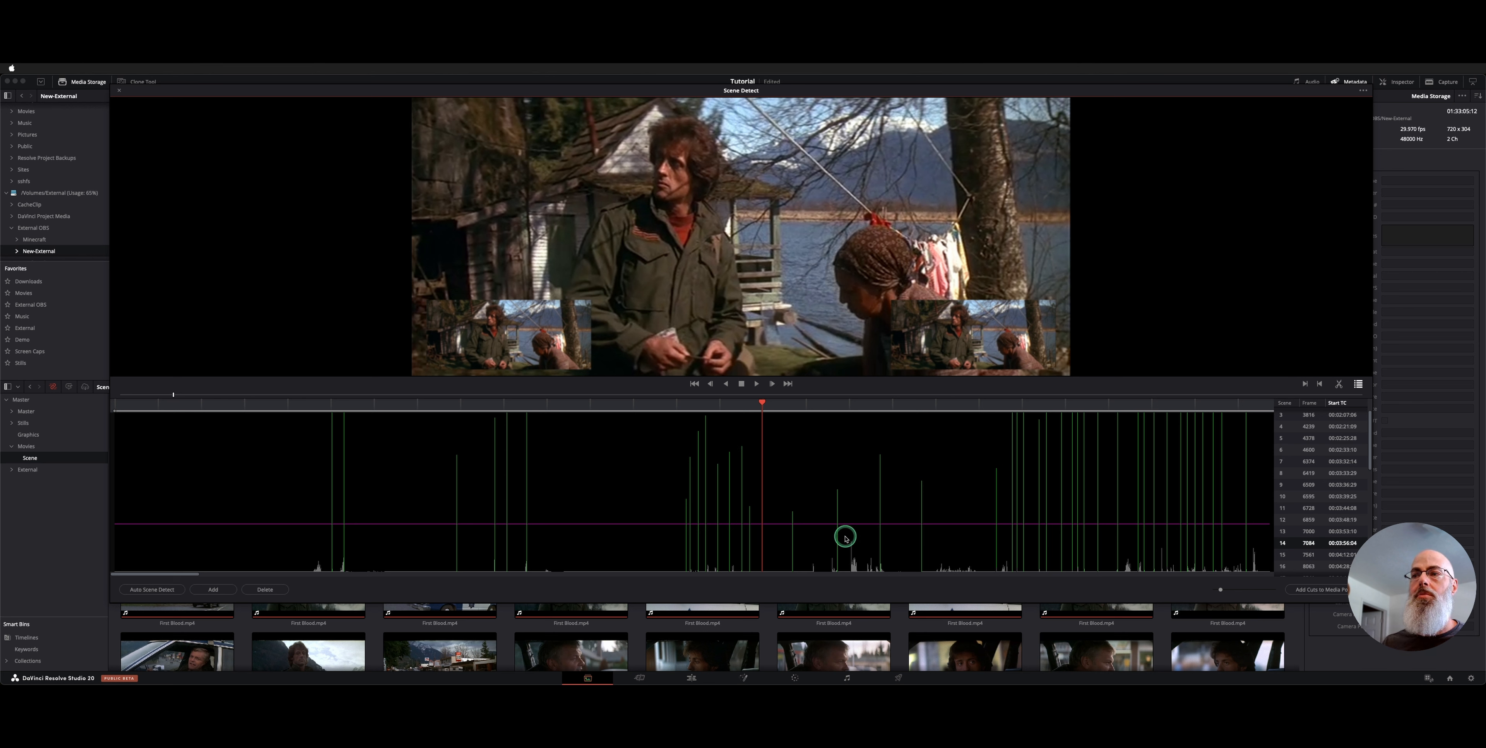
click(940, 405)
drag(940, 405, 937, 406)
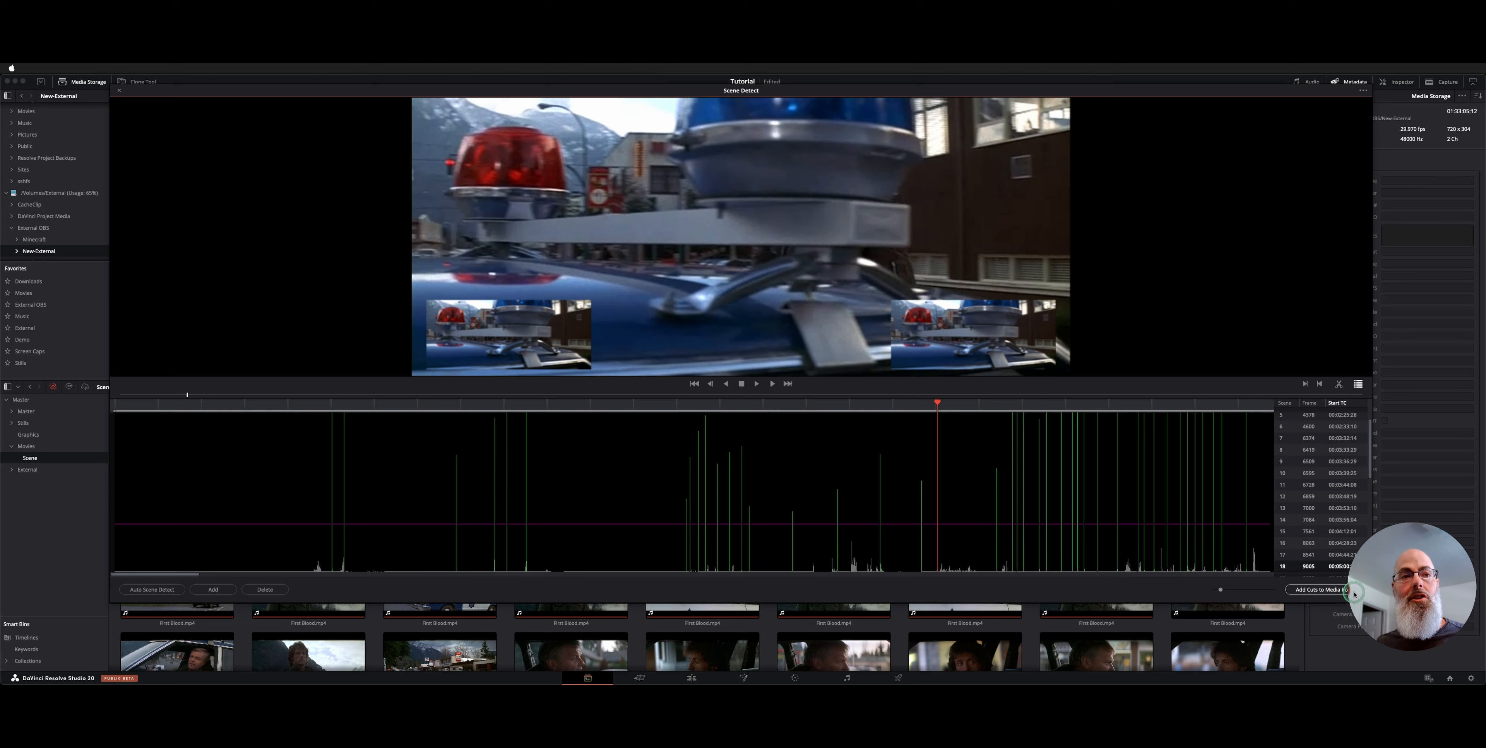
click(119, 93)
Create a new timeline from the Scene bin with custom format settings at 29.97 fps
click(303, 443)
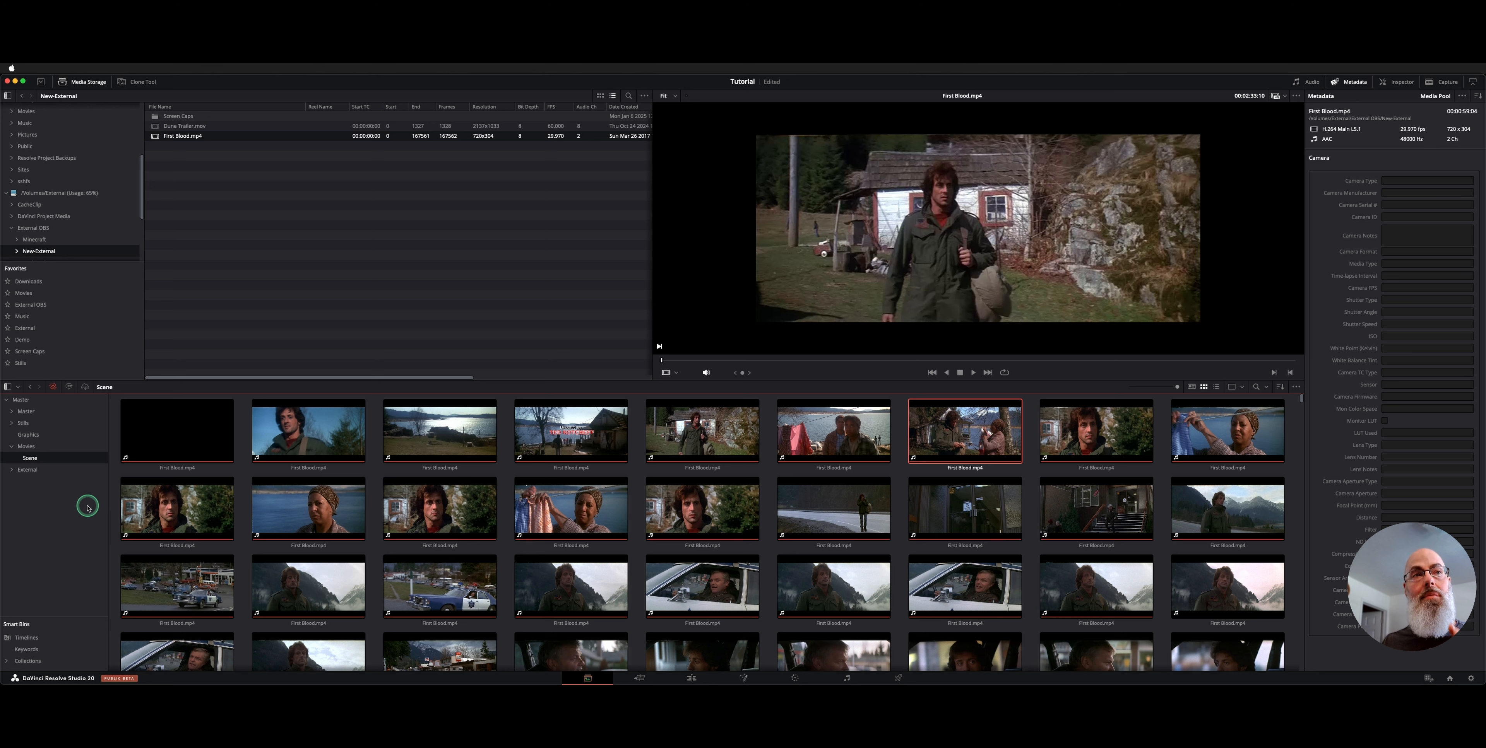
right_click(33, 457)
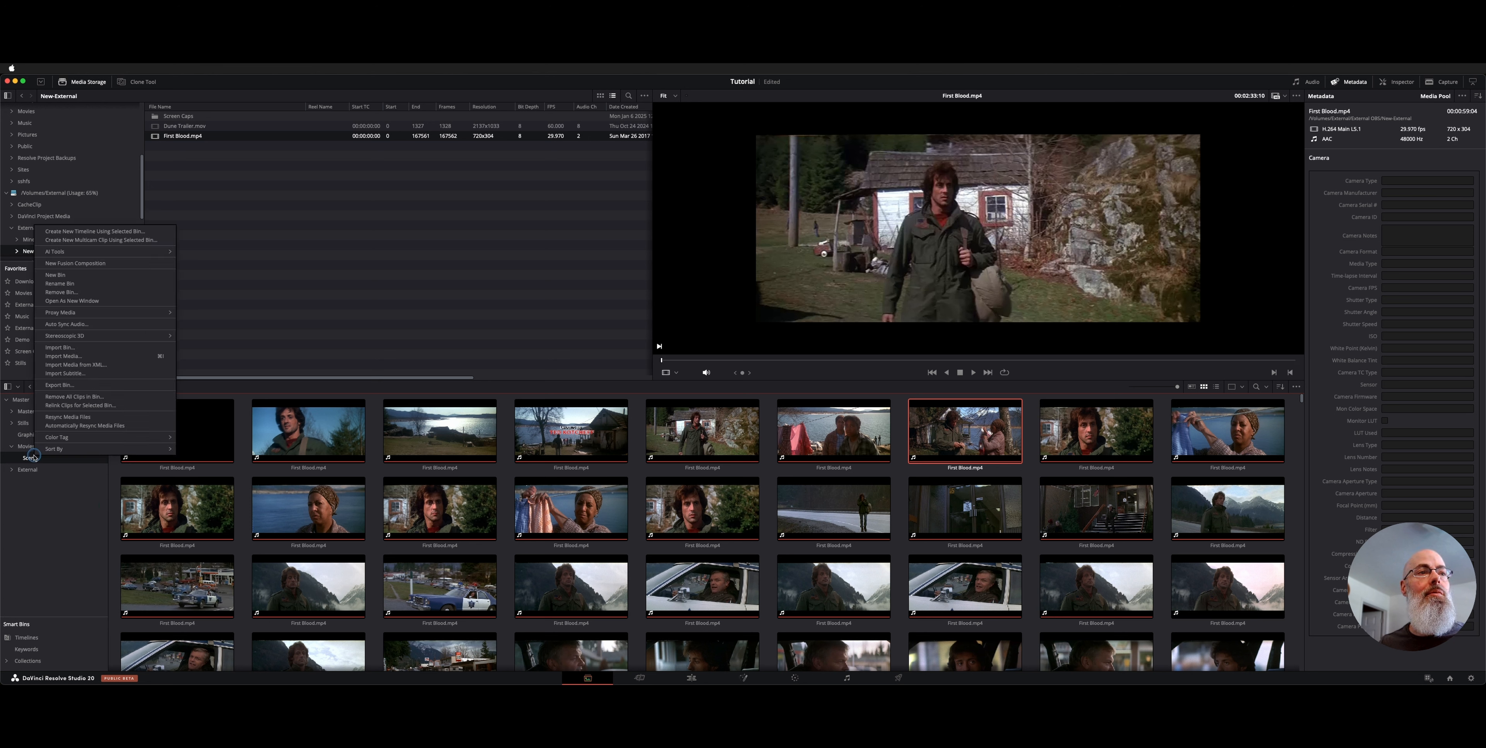
click(162, 234)
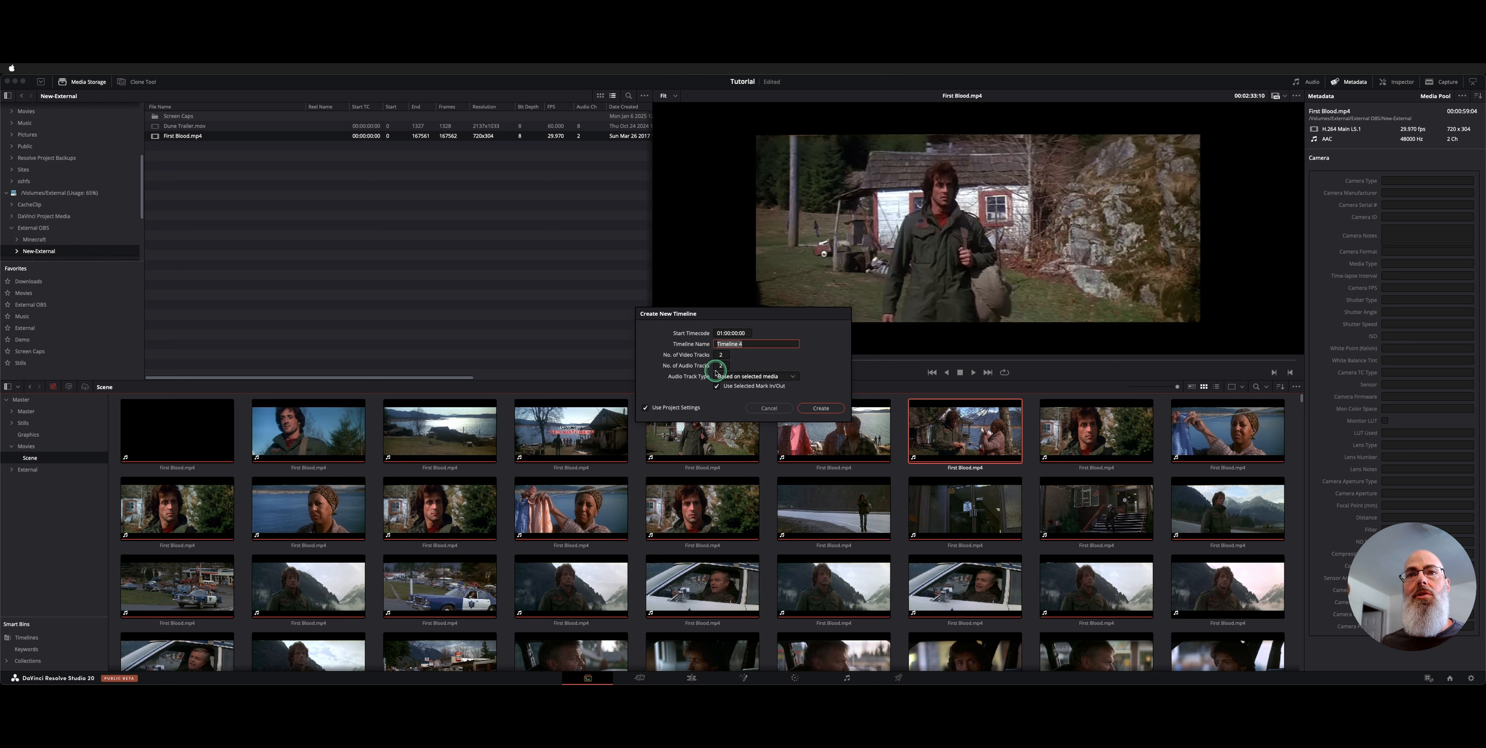
click(692, 406)
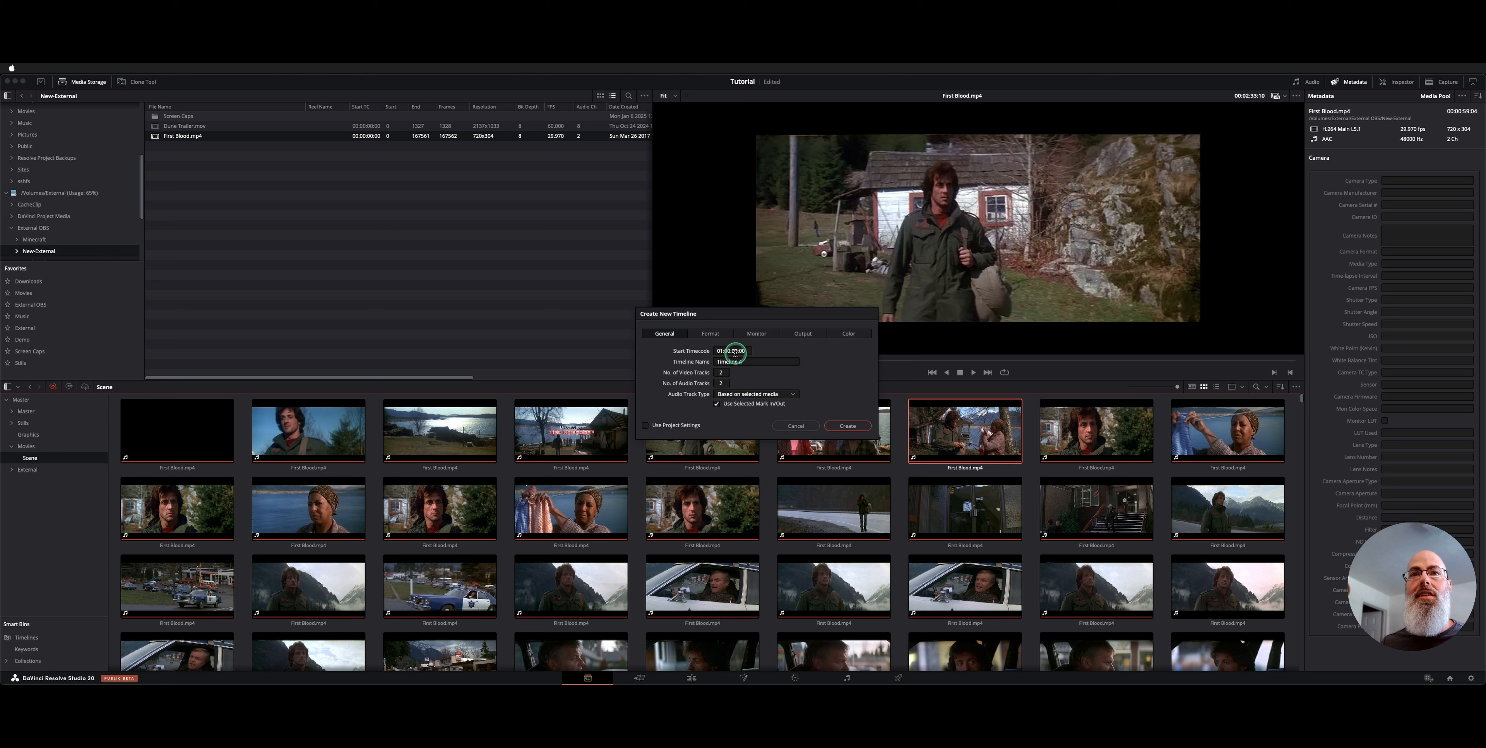
click(710, 334)
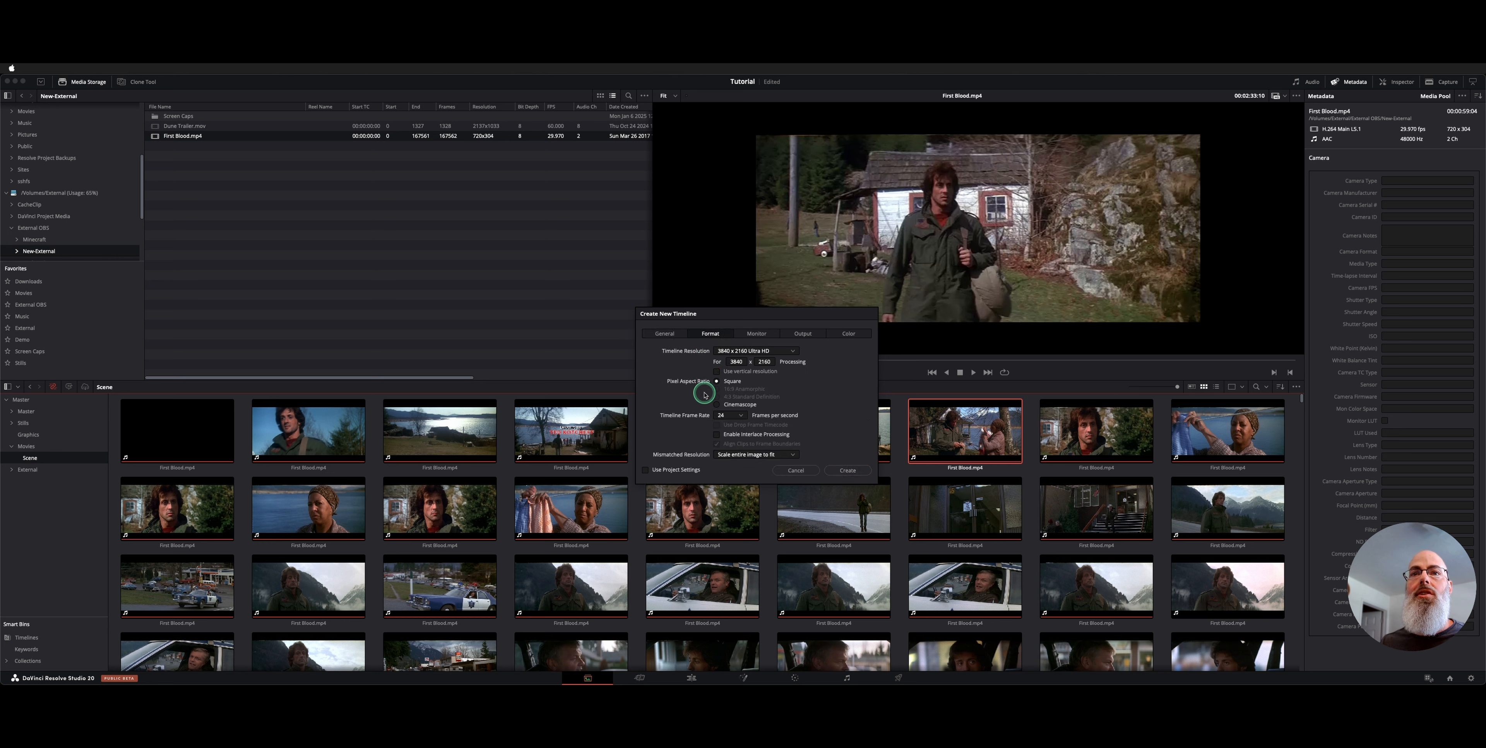
click(741, 420)
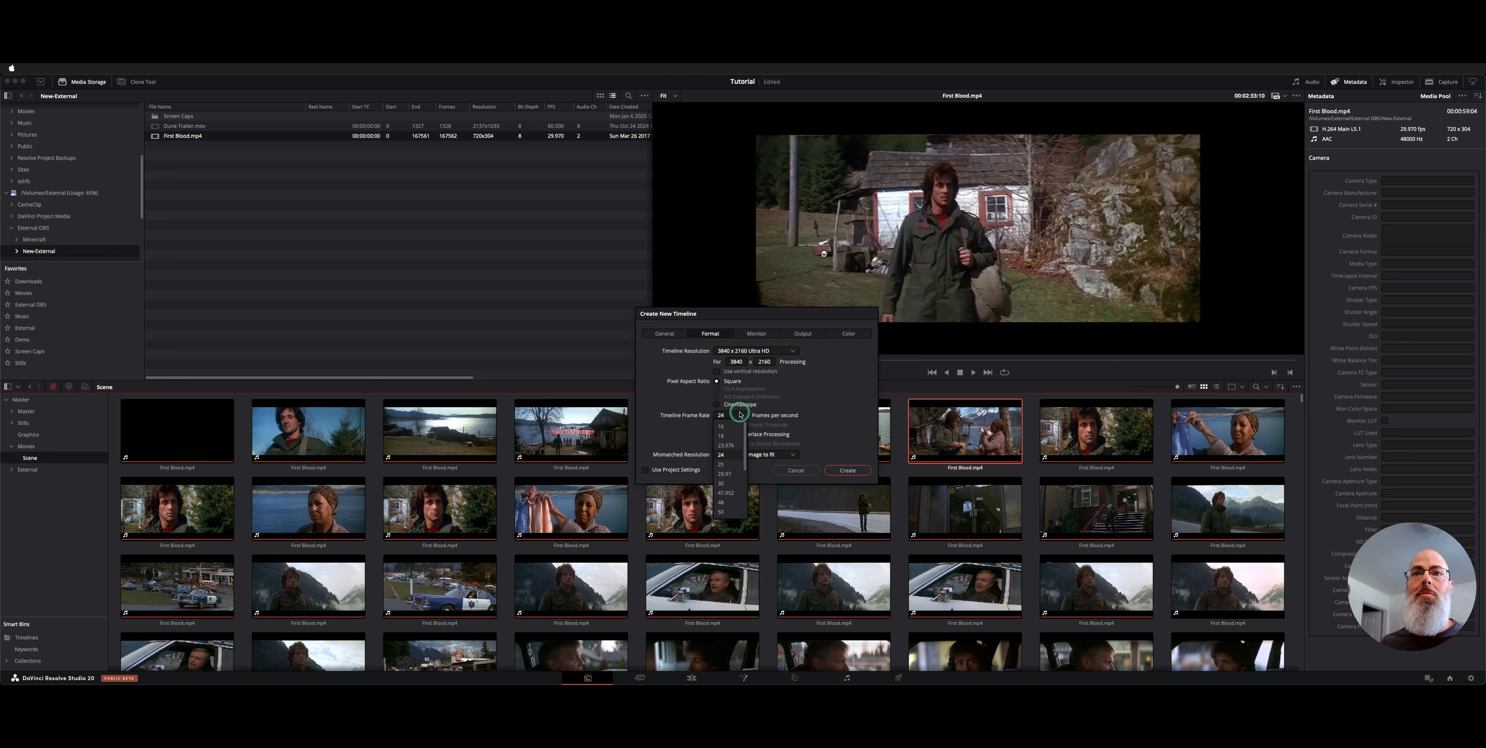
click(725, 474)
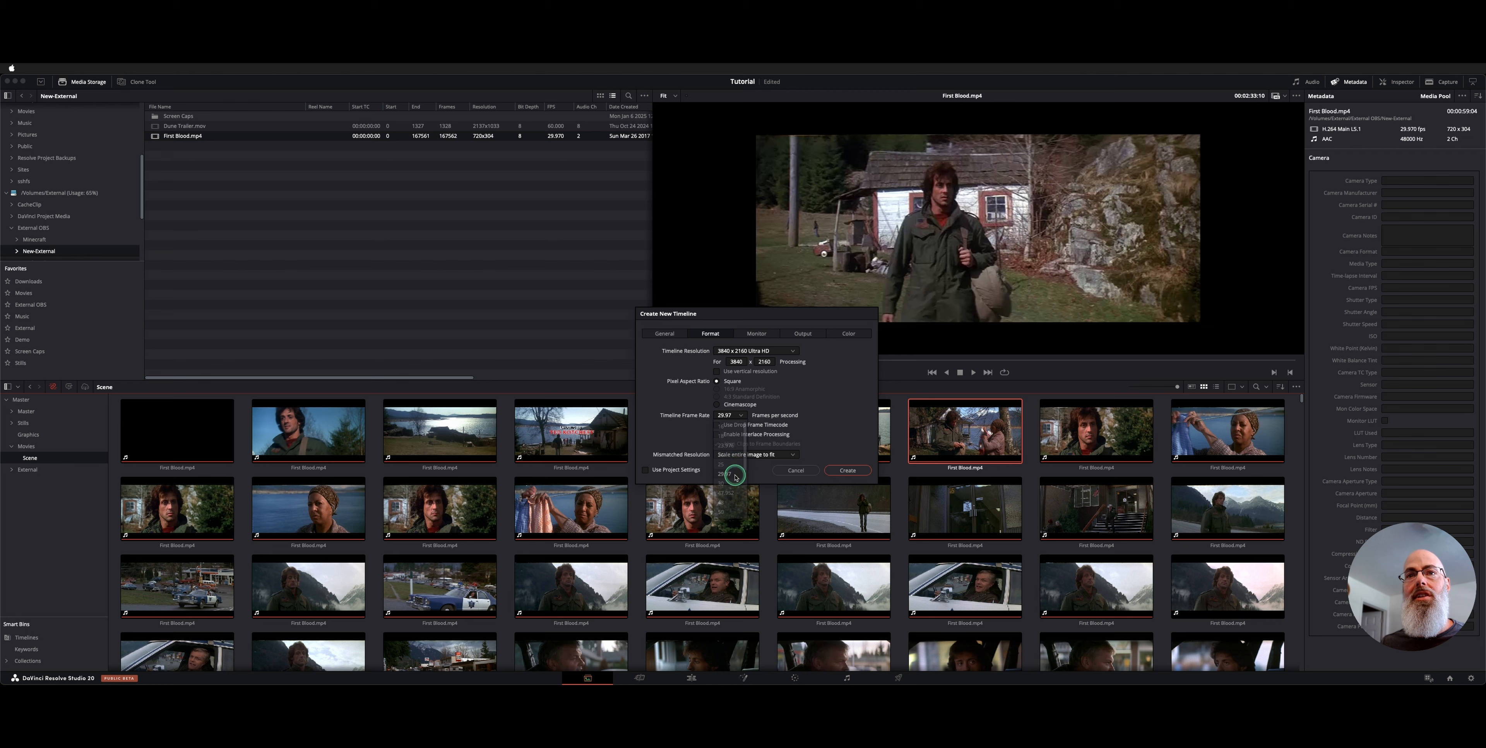
click(796, 470)
click(690, 677)
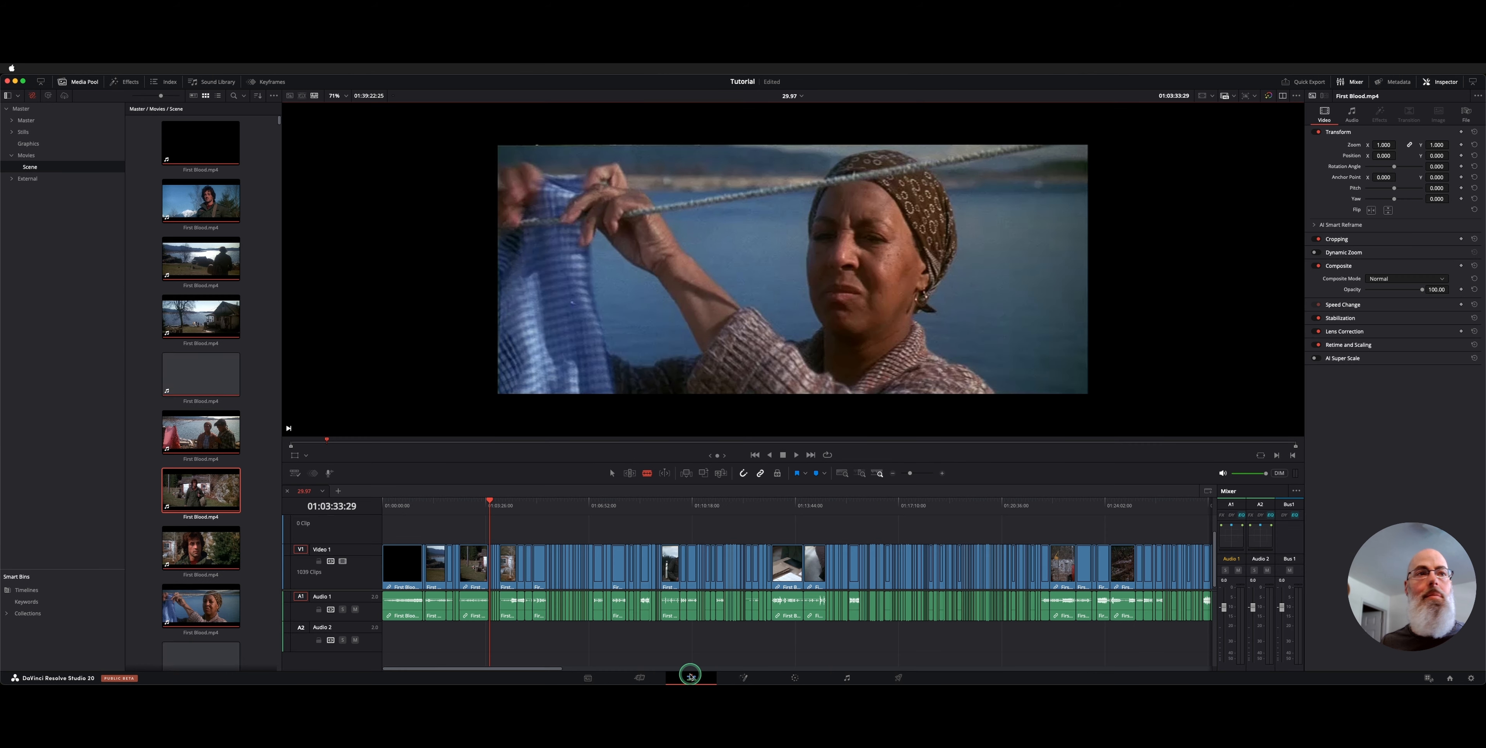
key(super+a)
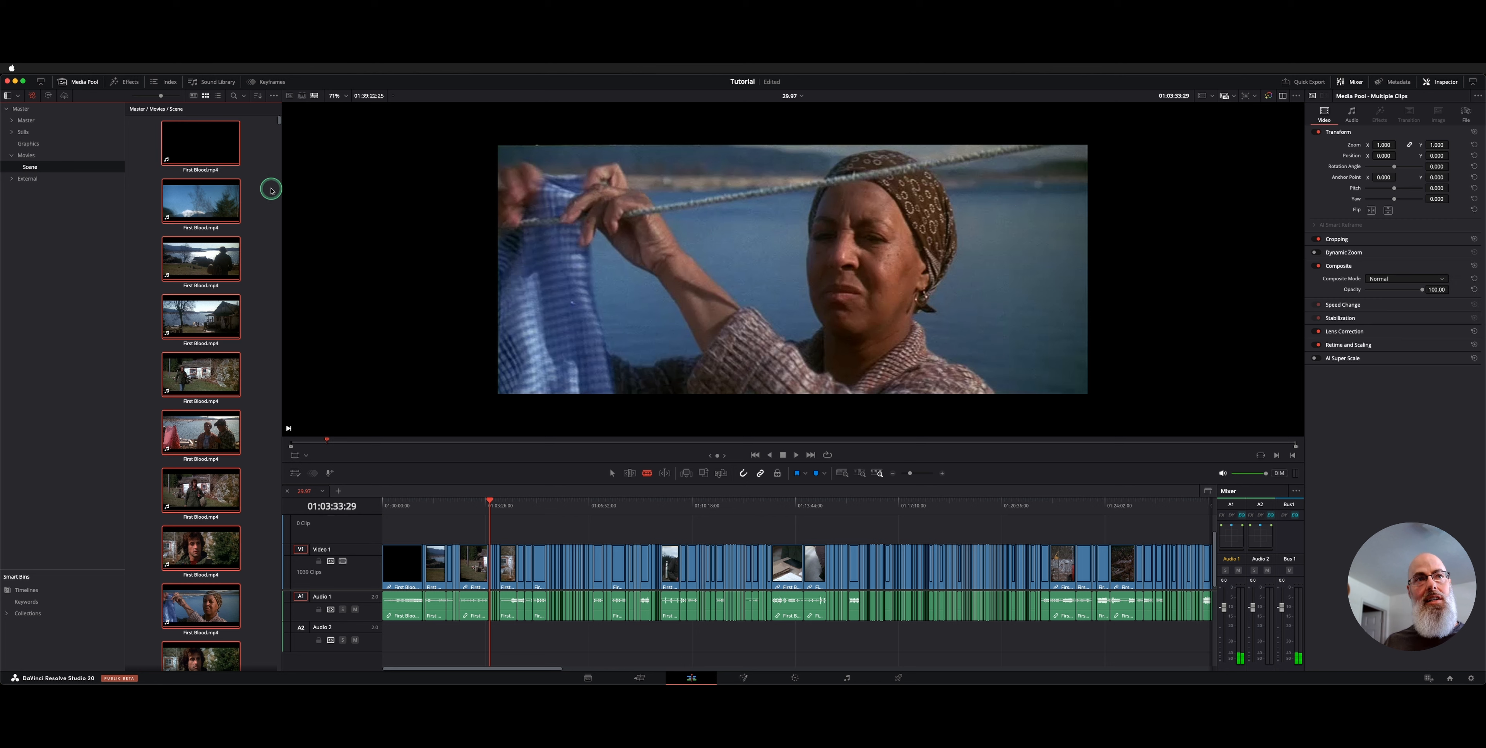
right_click(199, 154)
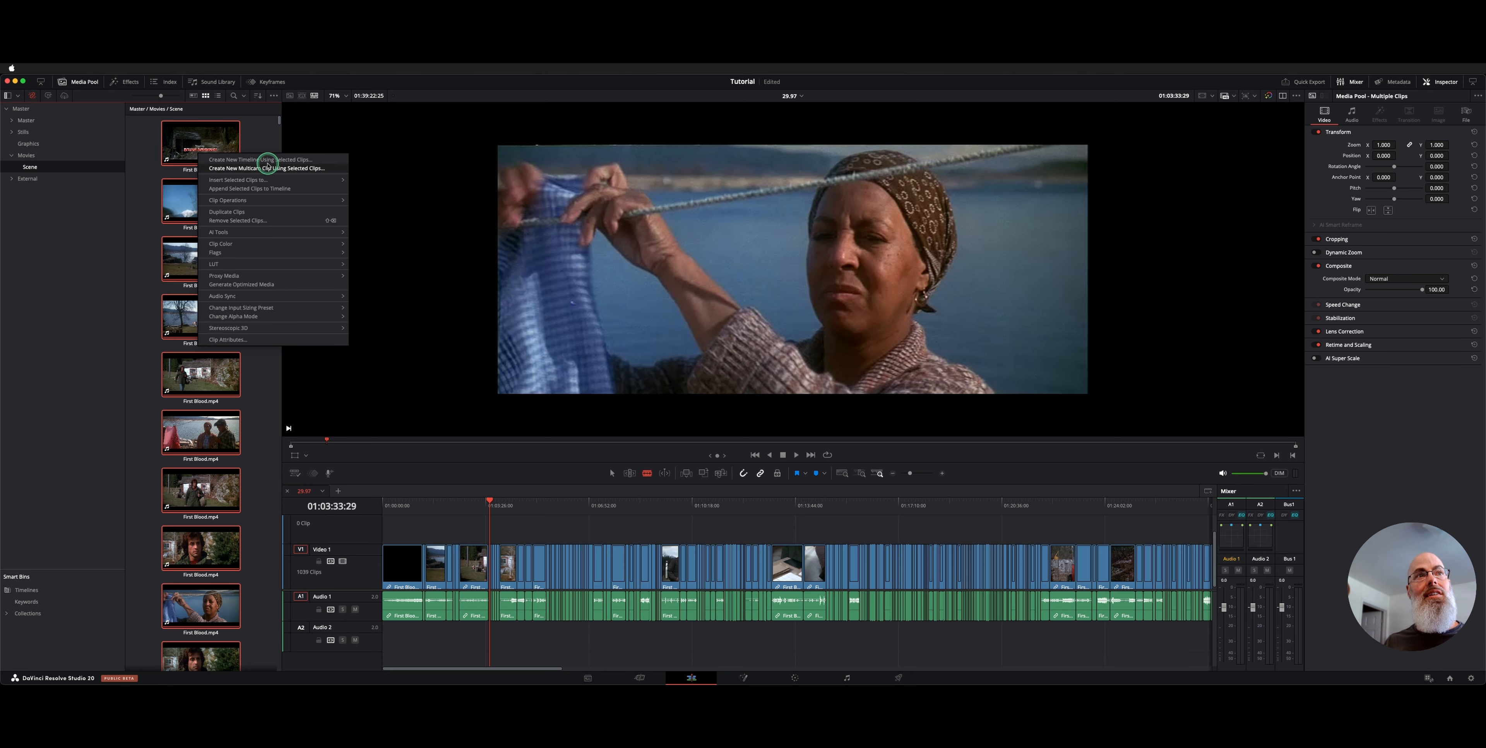
click(393, 508)
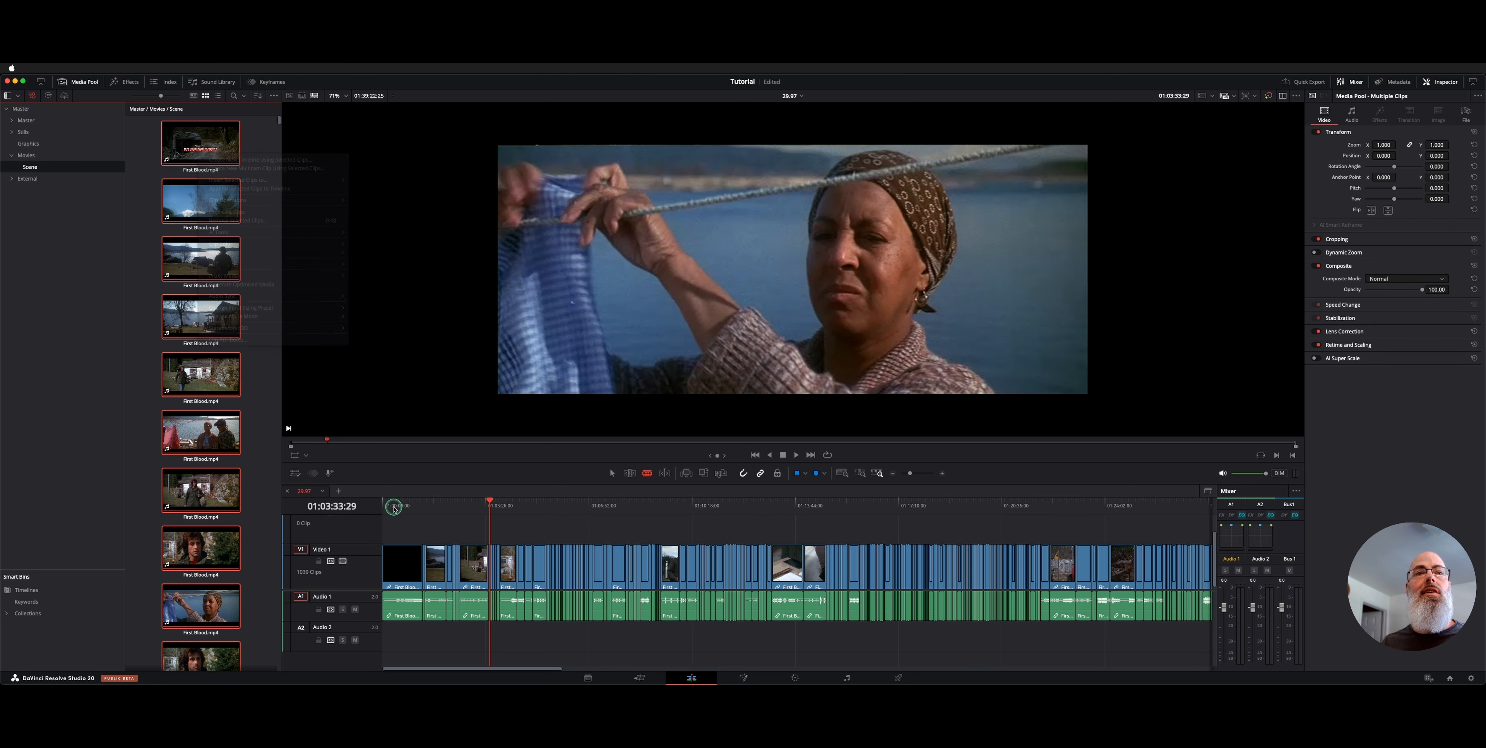
drag(394, 508, 354, 501)
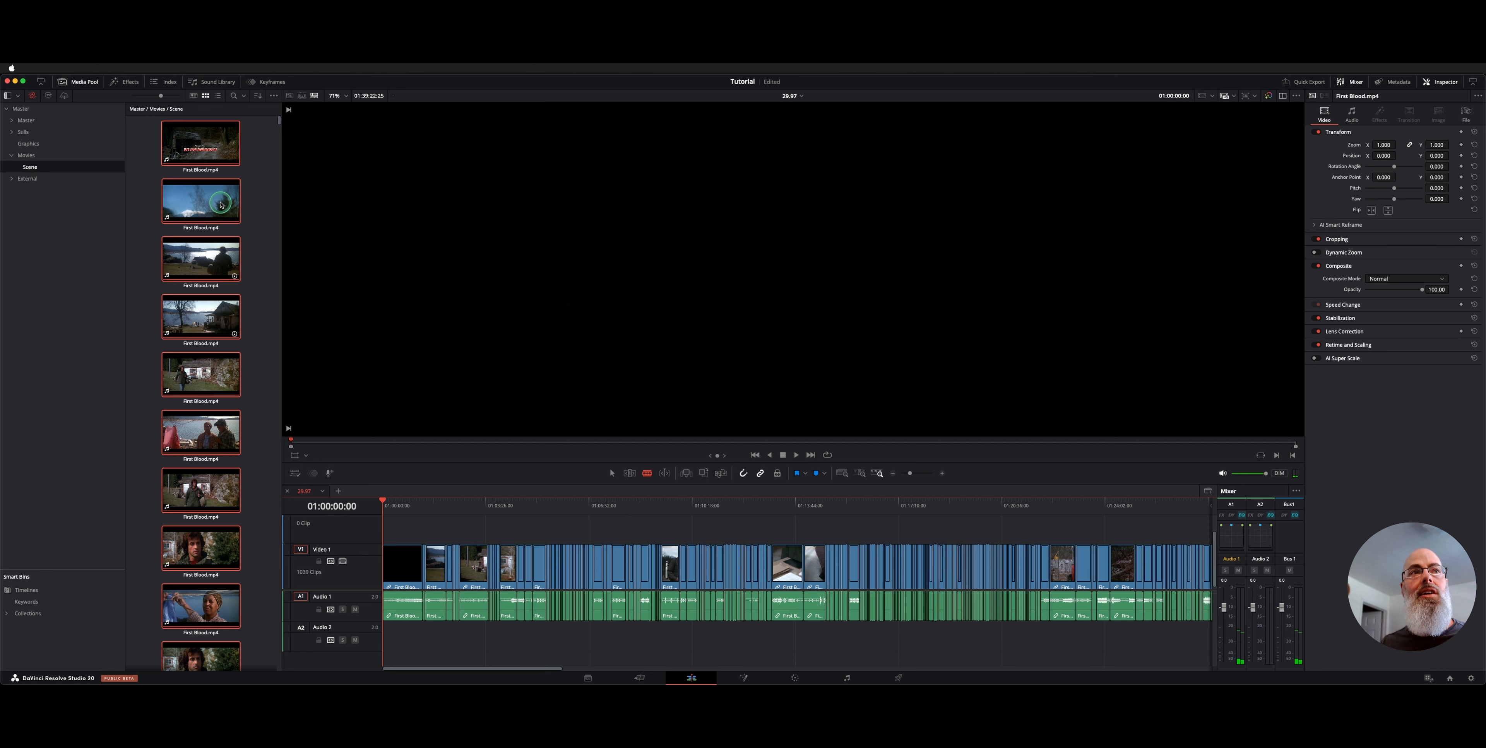
click(185, 157)
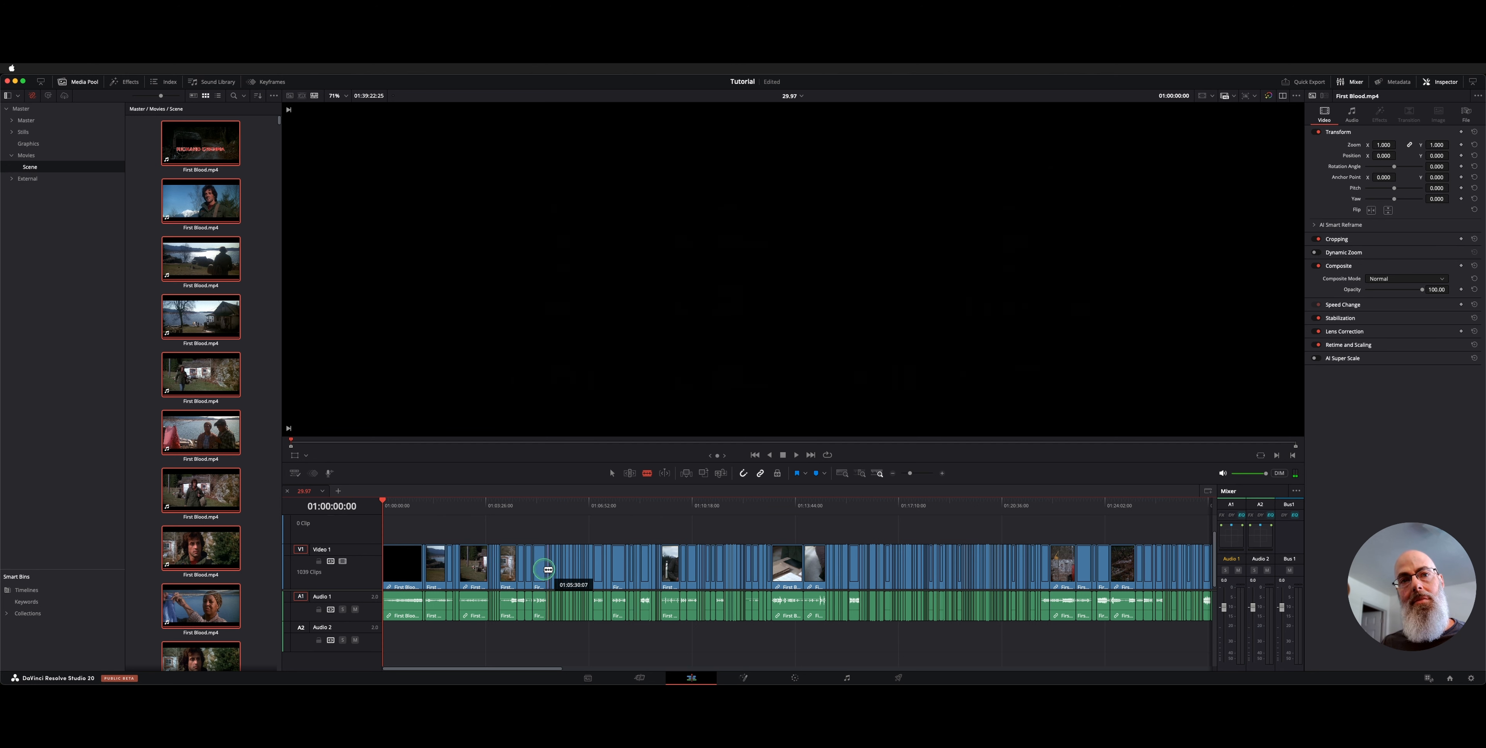
click(255, 189)
key(a)
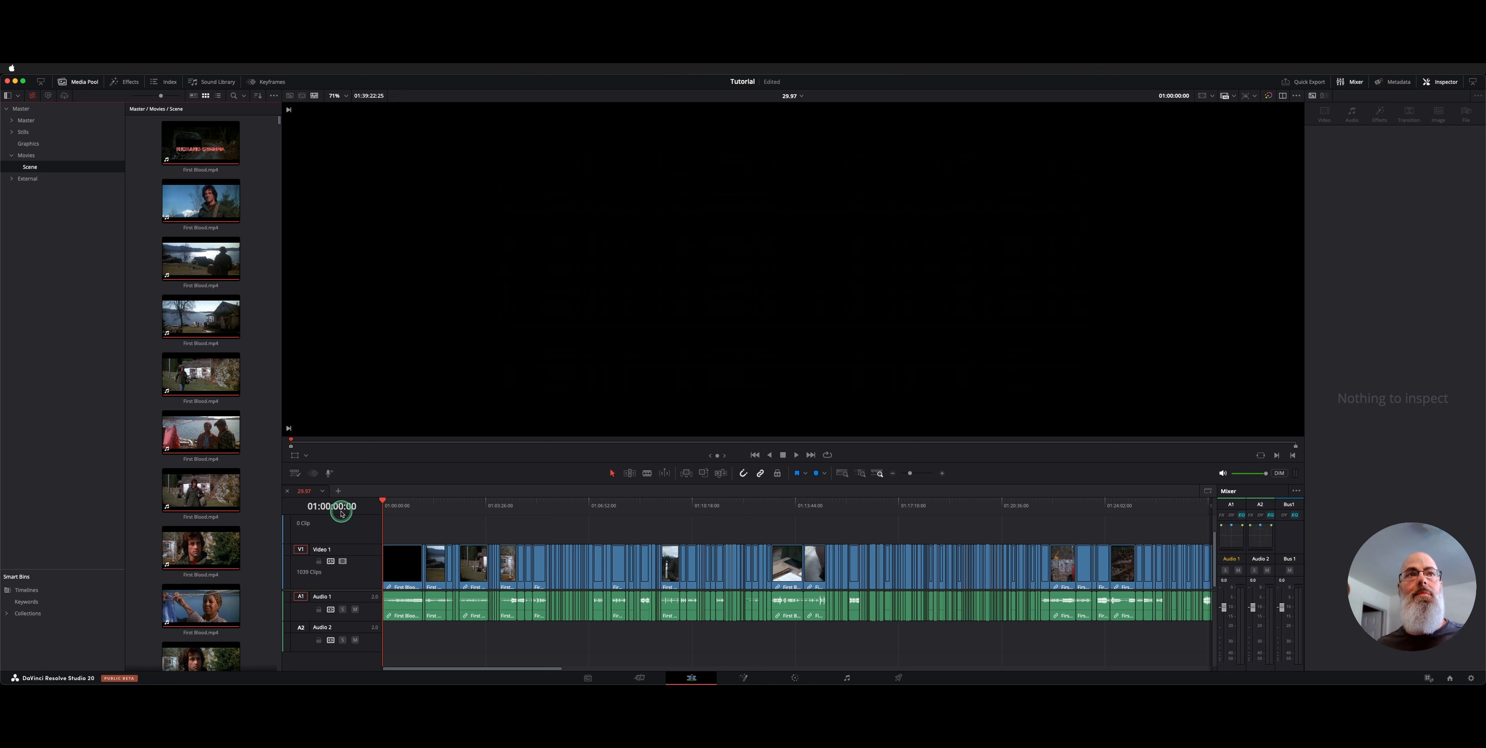
Show and enlarge the Smart Bins area, then open the Timelines smart bin
click(274, 96)
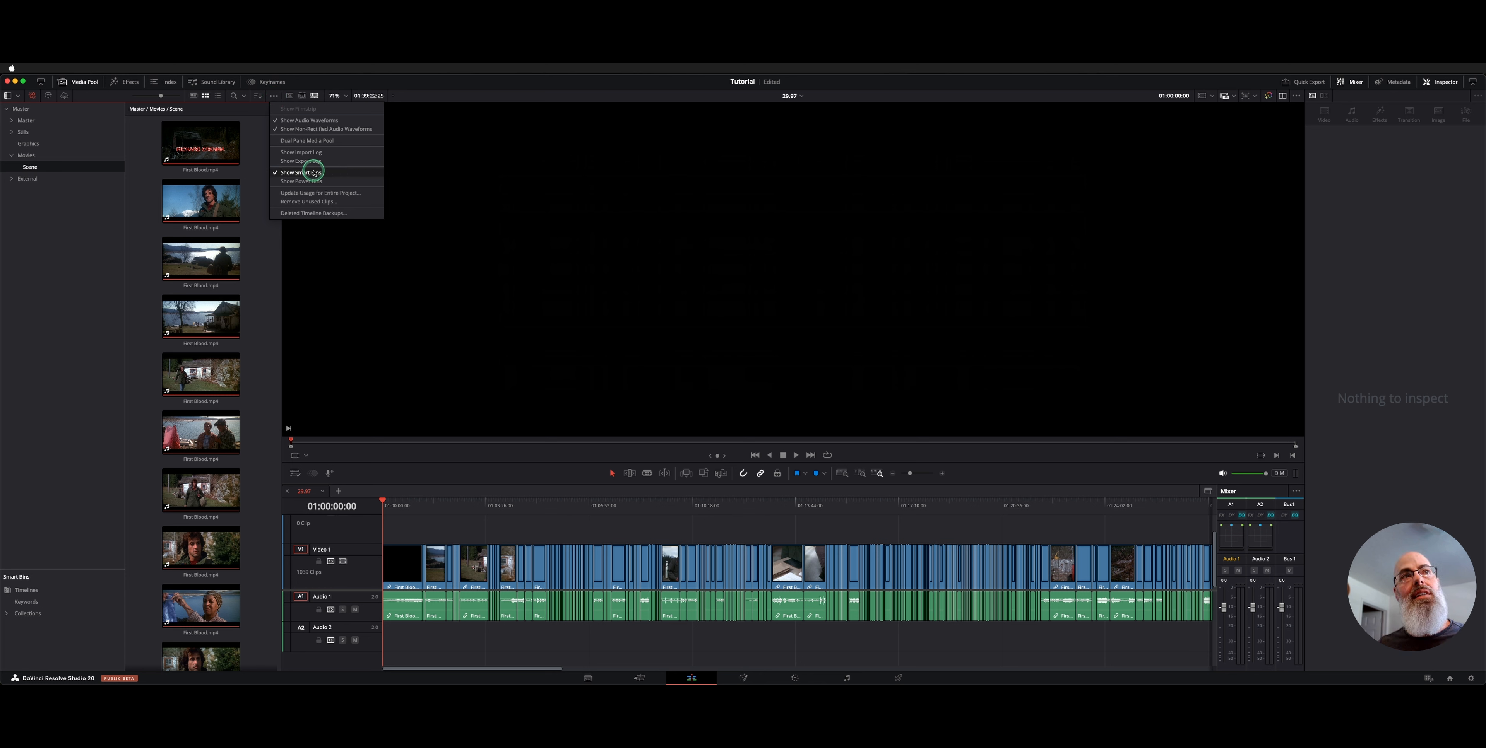
click(70, 536)
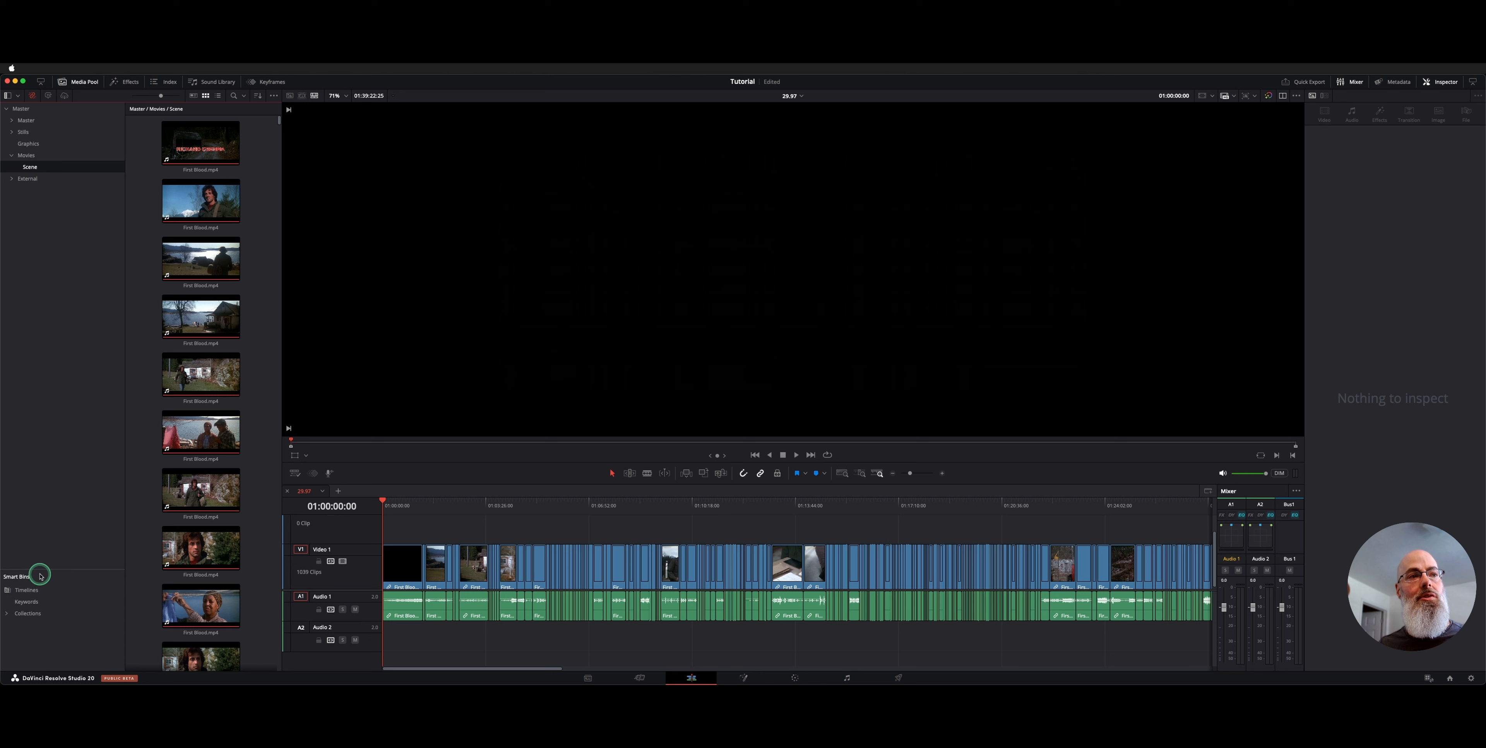
drag(37, 570, 46, 511)
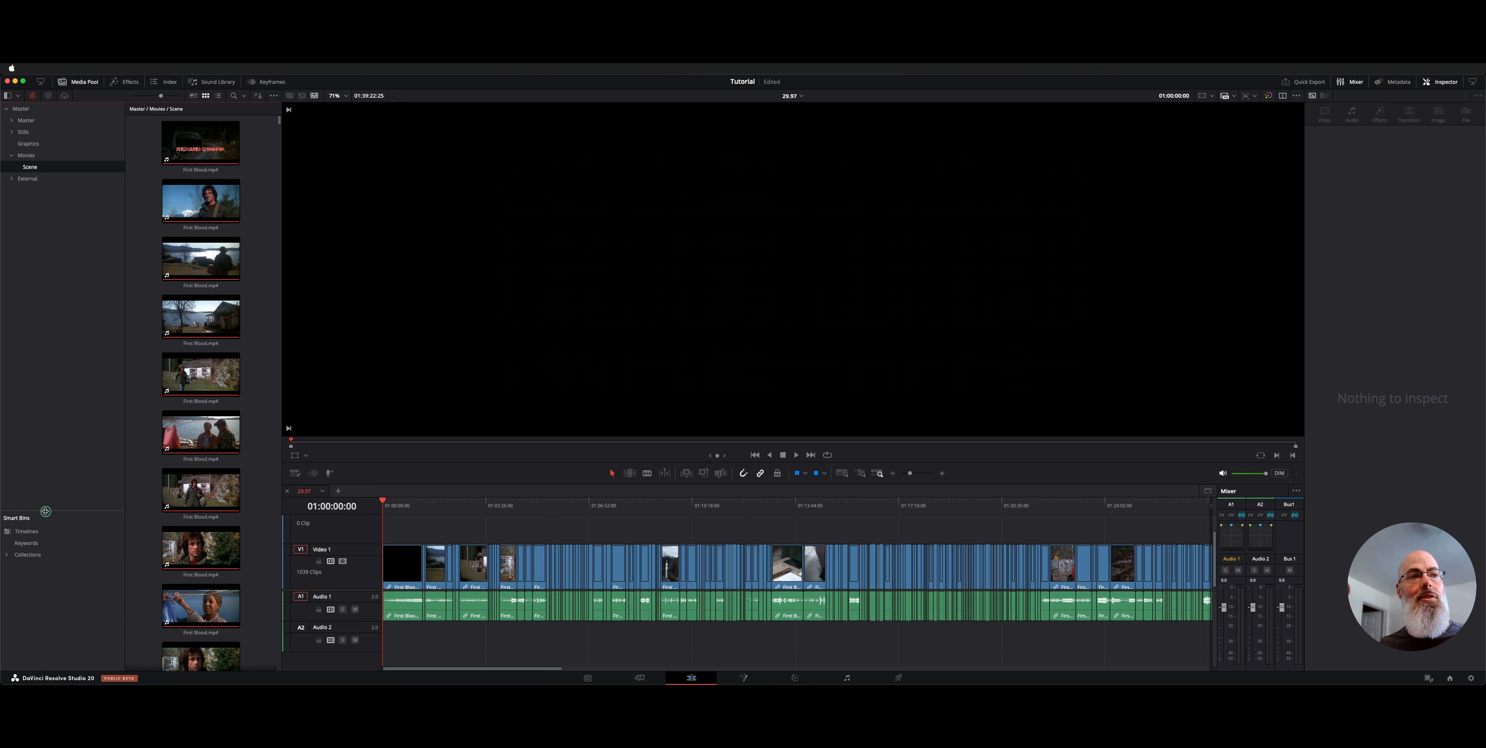
click(32, 536)
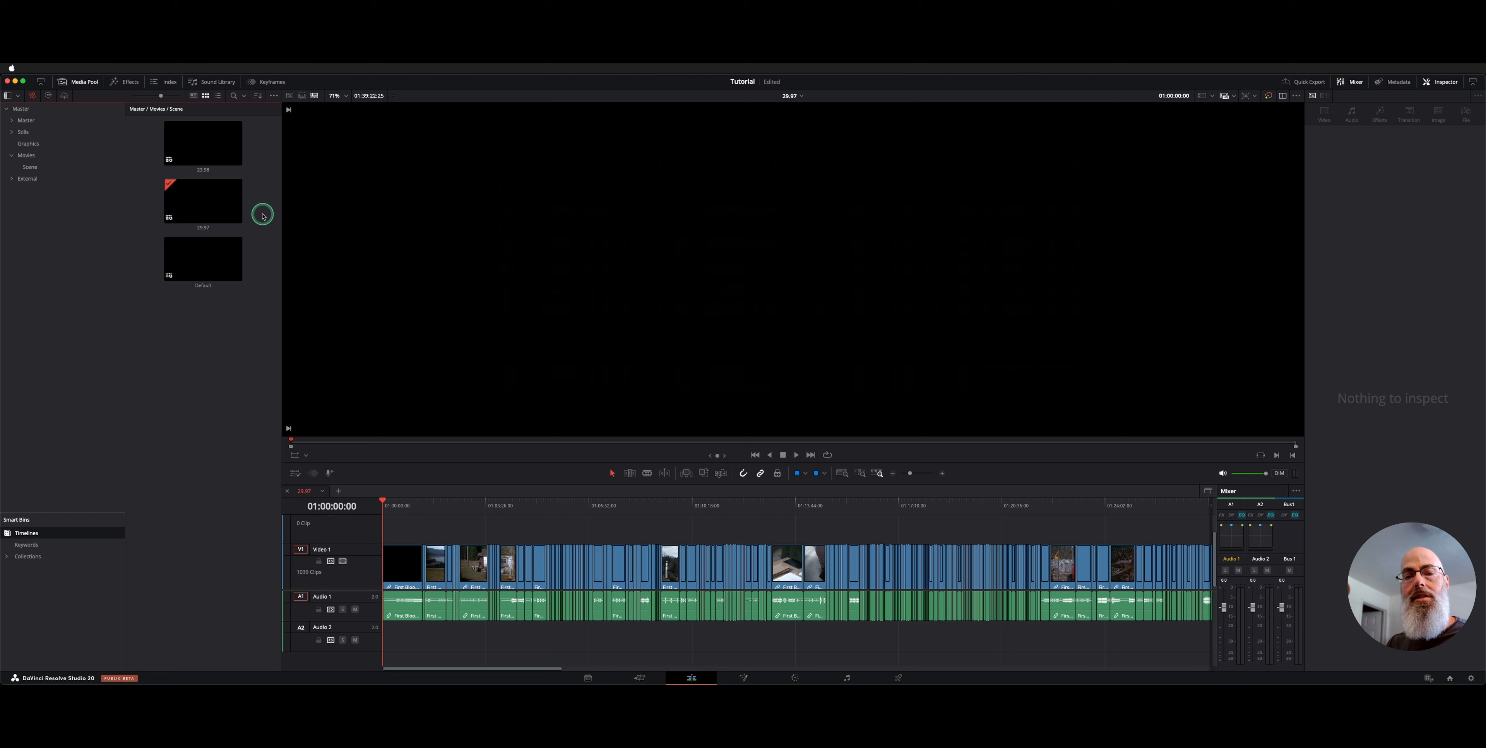
Select the 29.97 timeline and bring up its Timelines options submenu
click(167, 185)
right_click(182, 198)
mouse_move(225, 205)
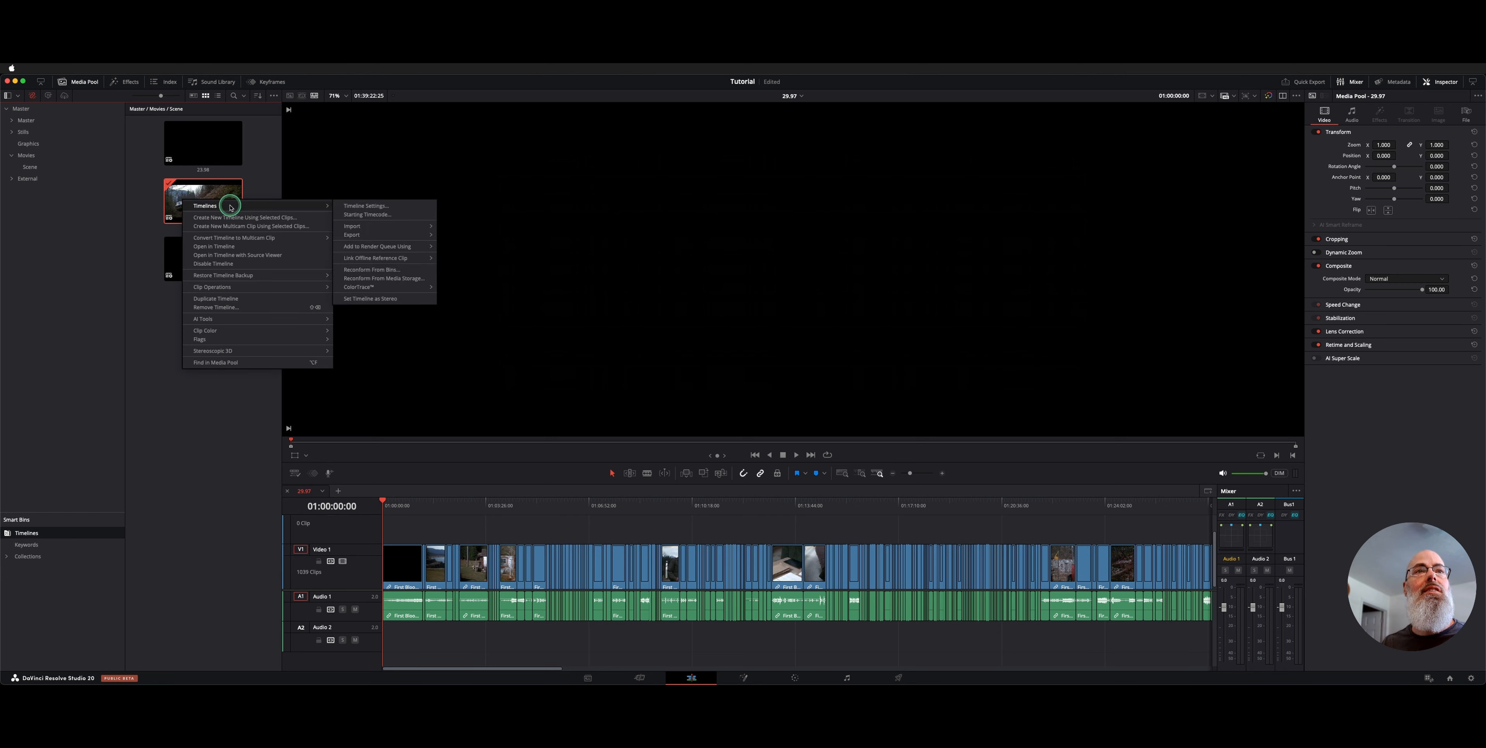
Open the 29.97 timeline's start timecode setting and dismiss it without changes
click(426, 215)
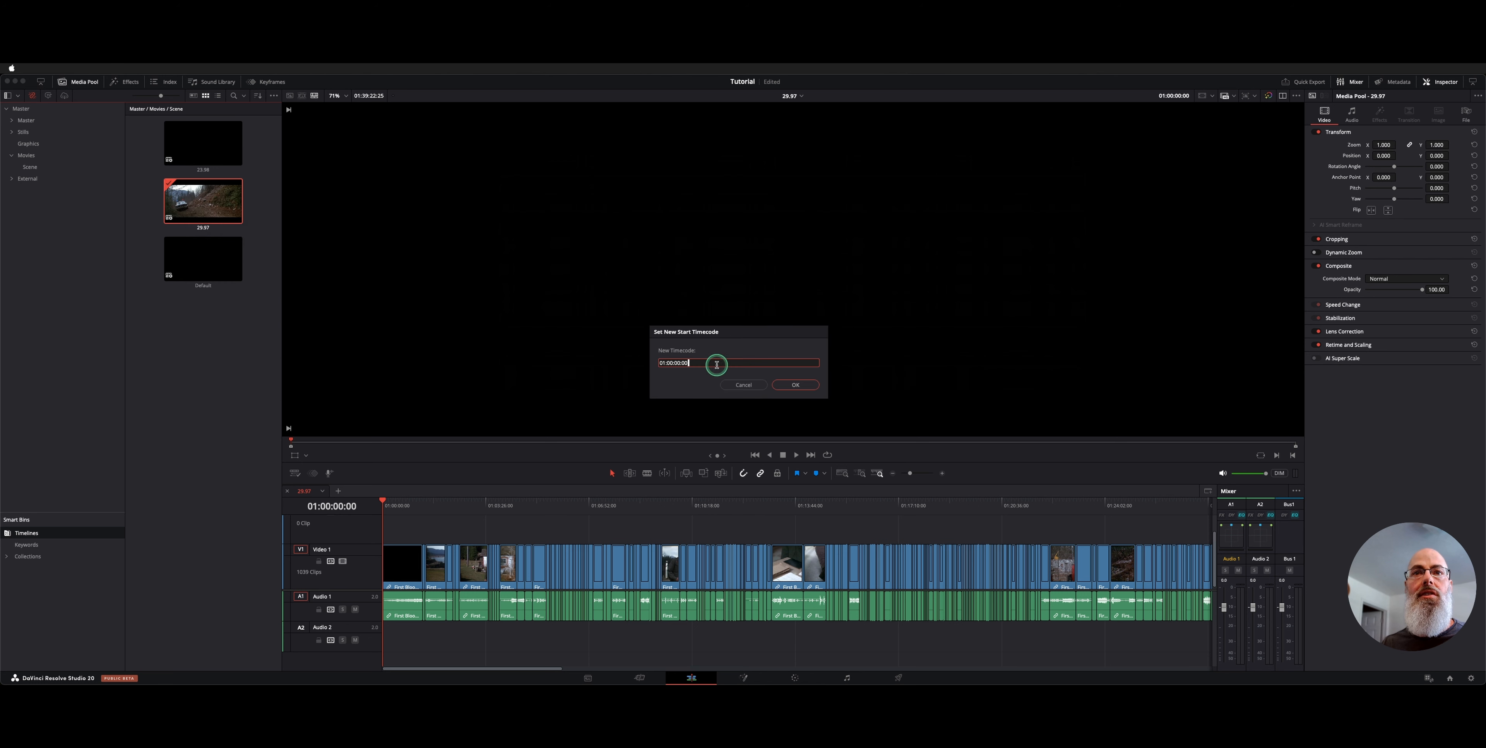
click(658, 362)
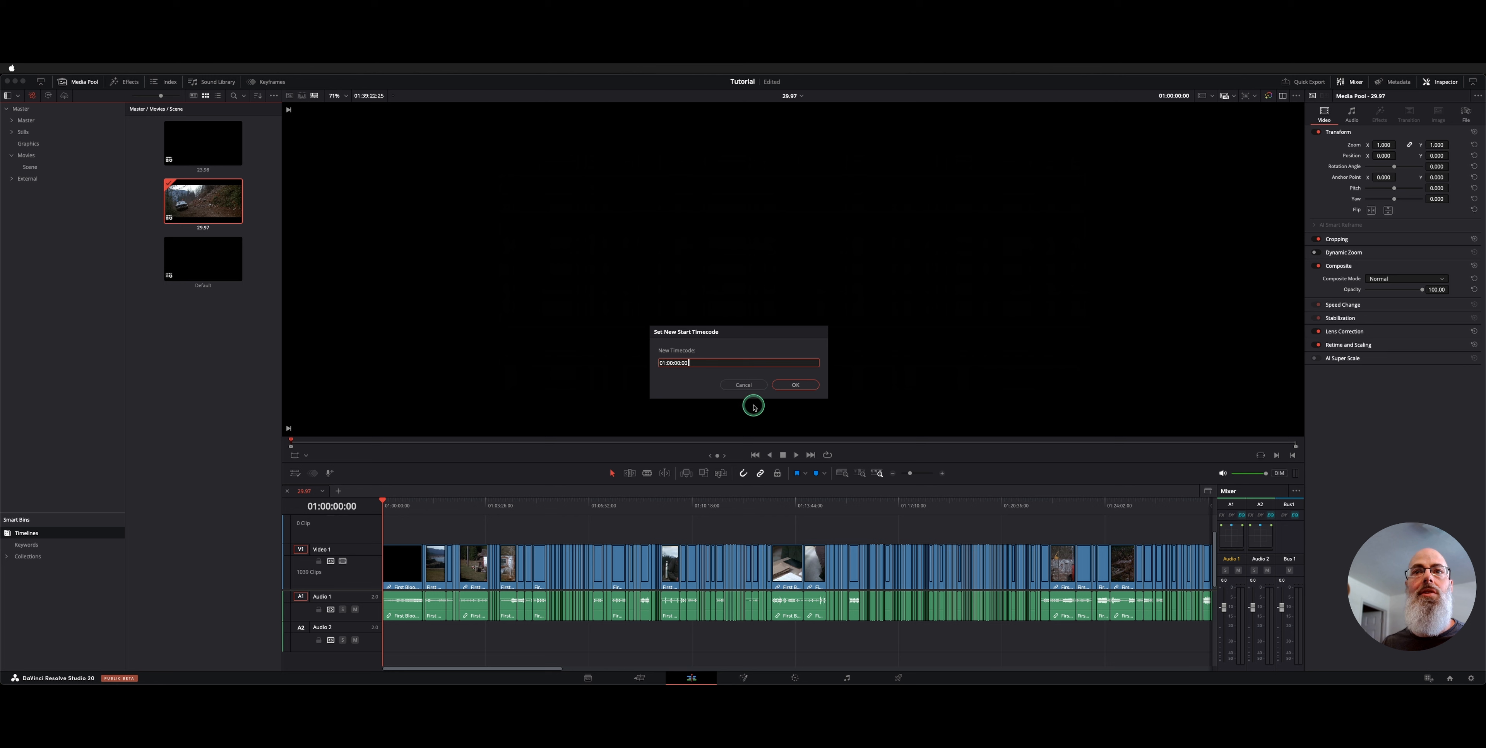
click(743, 385)
right_click(191, 206)
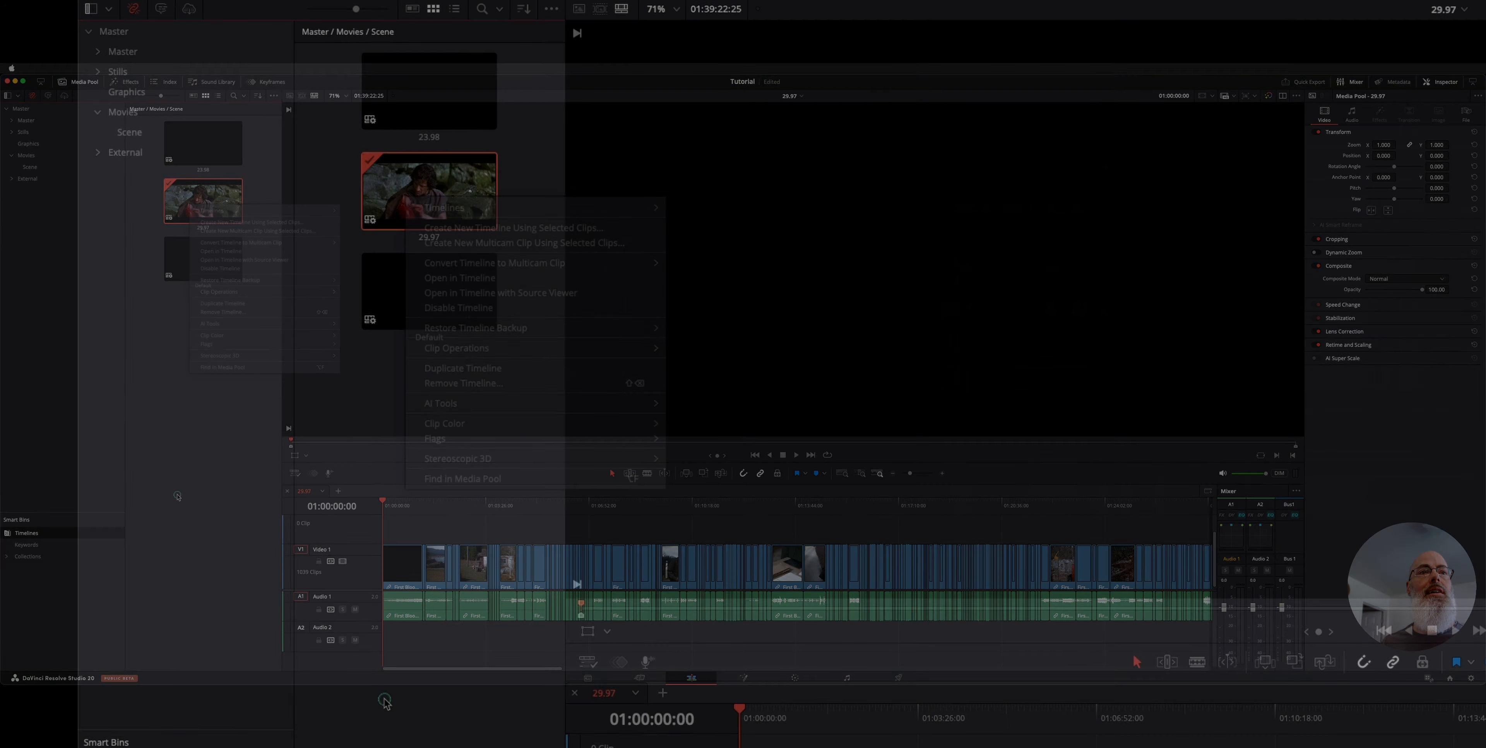
click(622, 404)
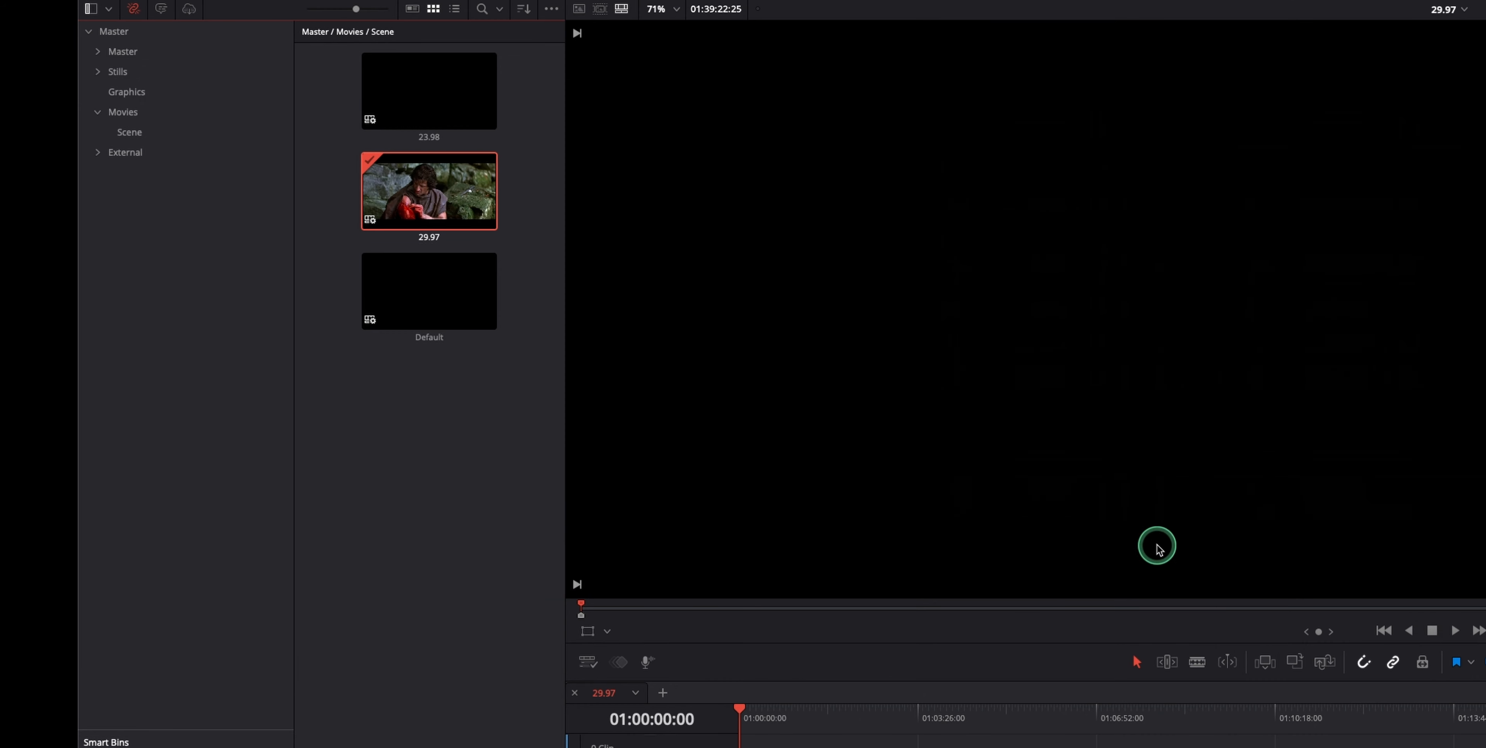
Link First Blood.mp4 to the 29.97 timeline via Timelines > Link Offline Reference Clip
right_click(386, 199)
mouse_move(437, 209)
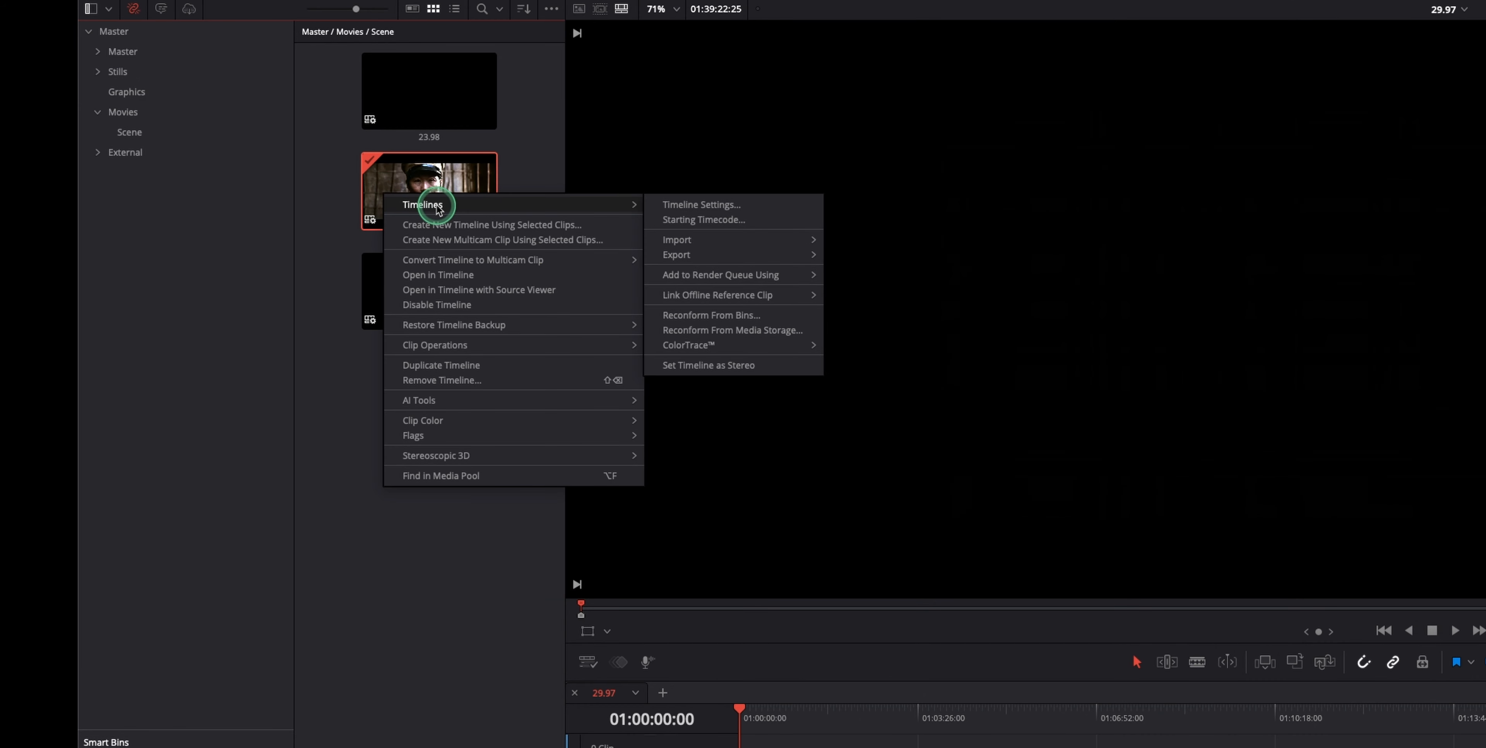
mouse_move(804, 294)
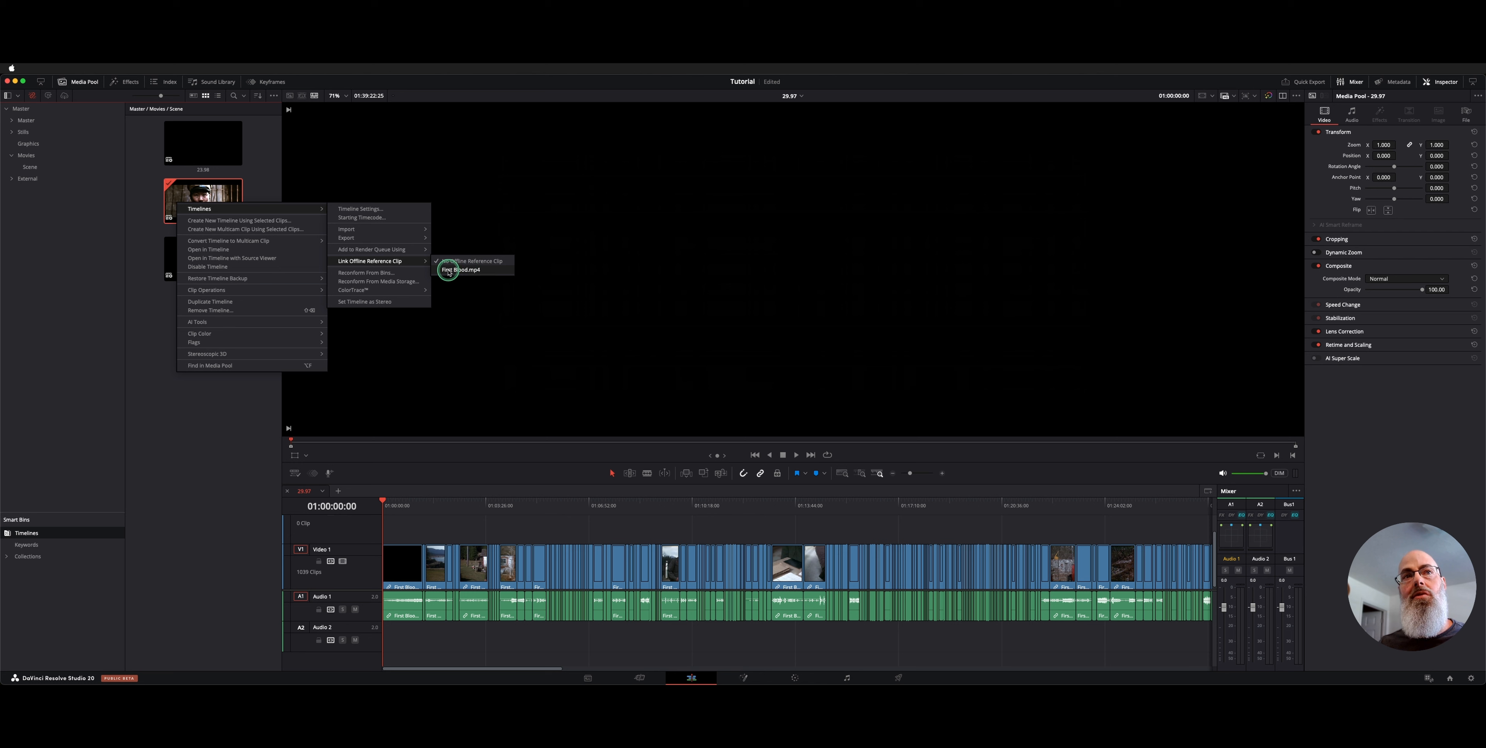
click(474, 270)
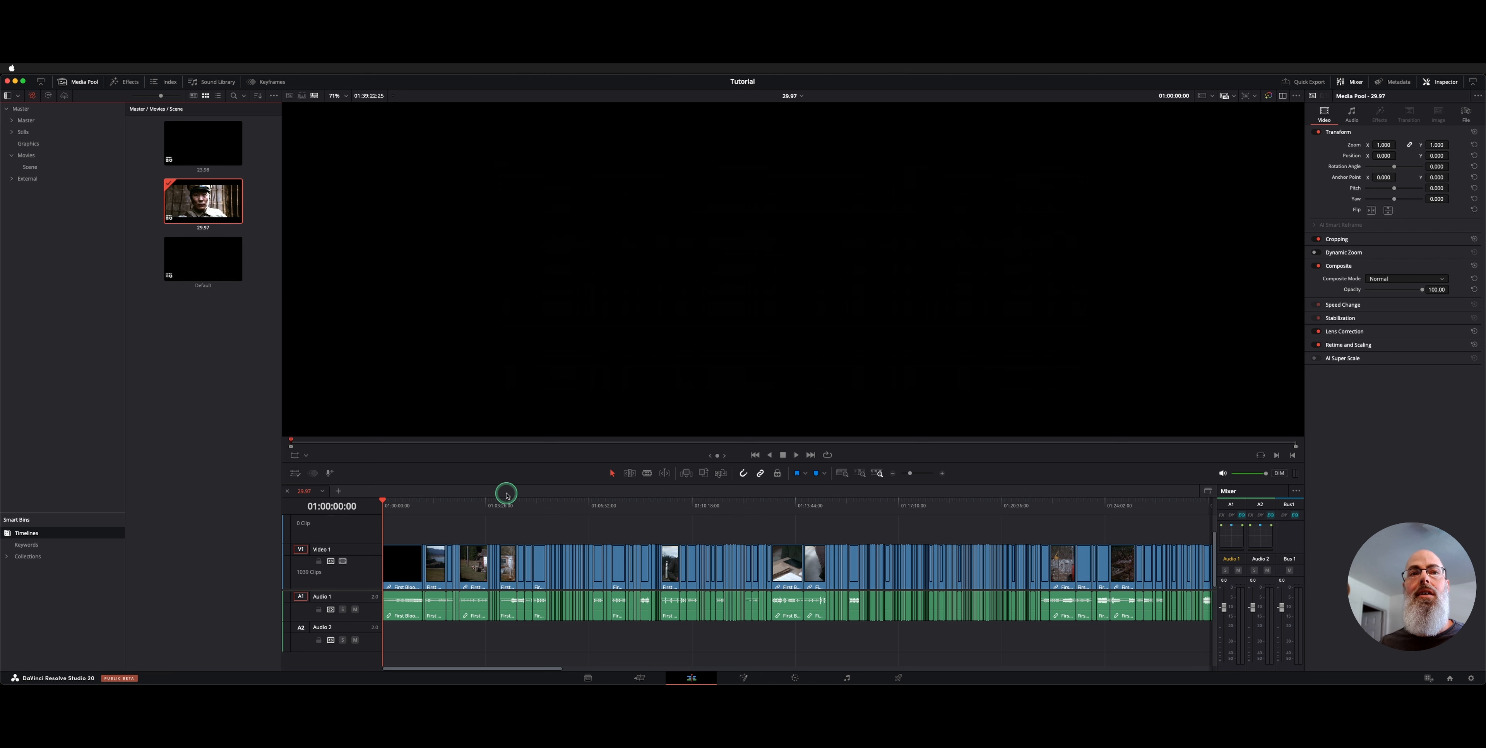
Move the playhead to 01:01:53:24 and show source and timeline viewers side by side
click(439, 501)
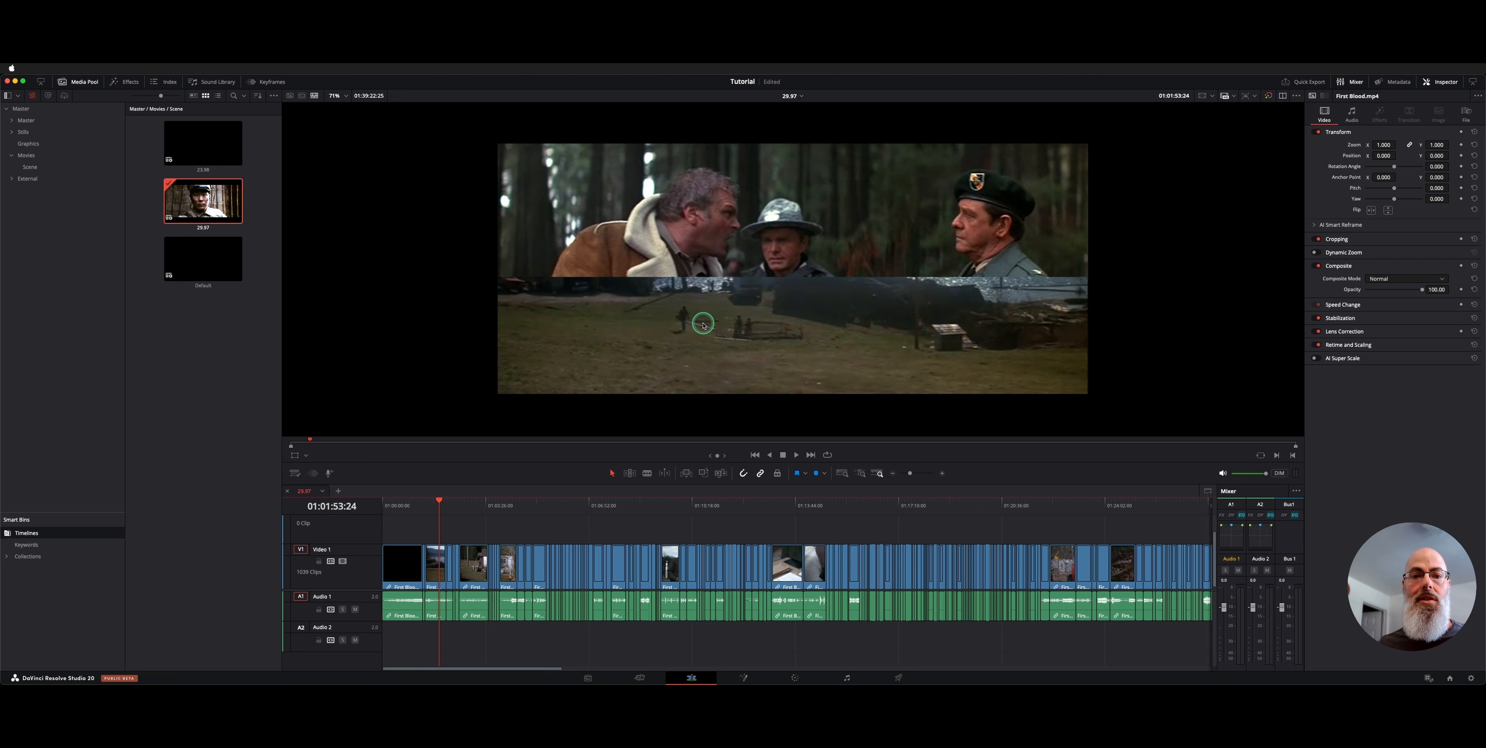
click(1295, 96)
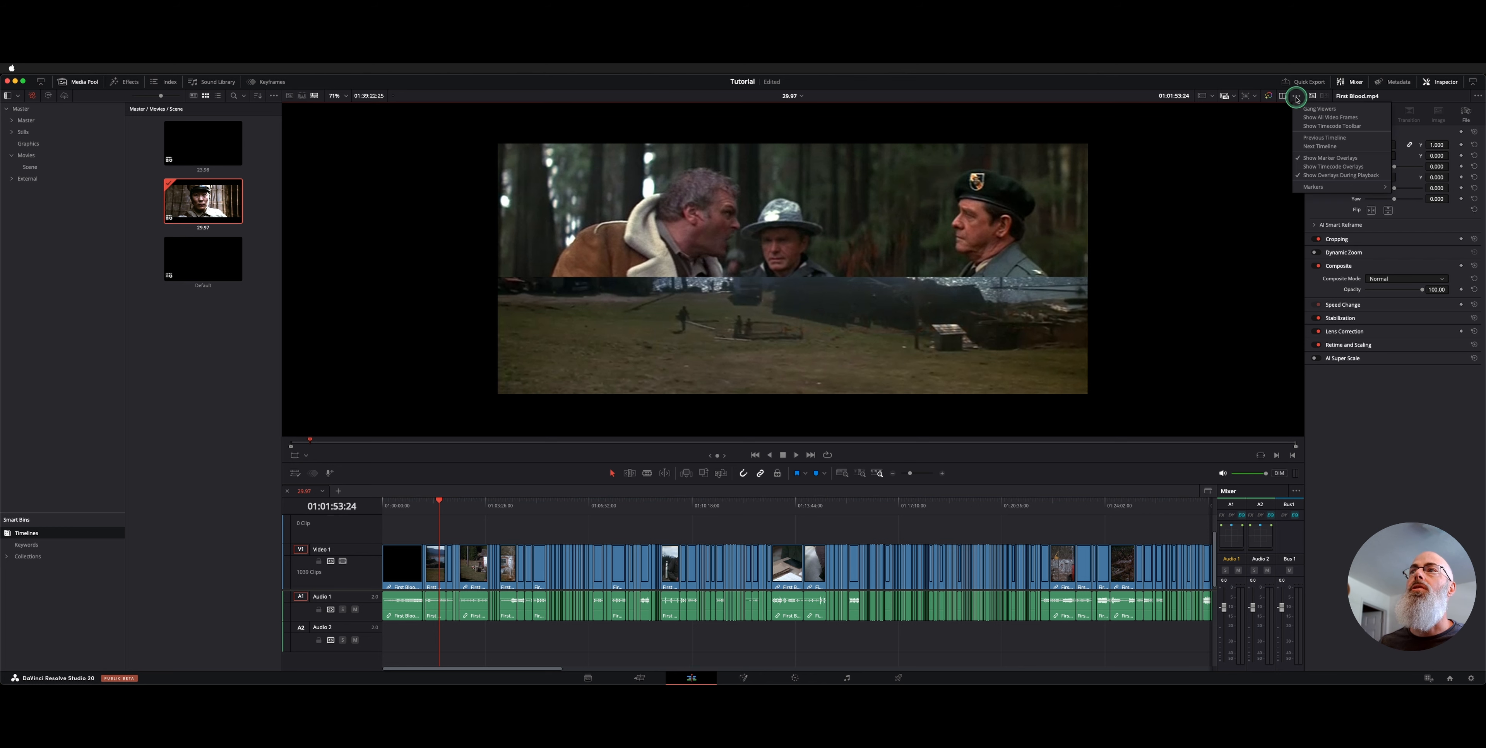
click(1295, 96)
click(1283, 96)
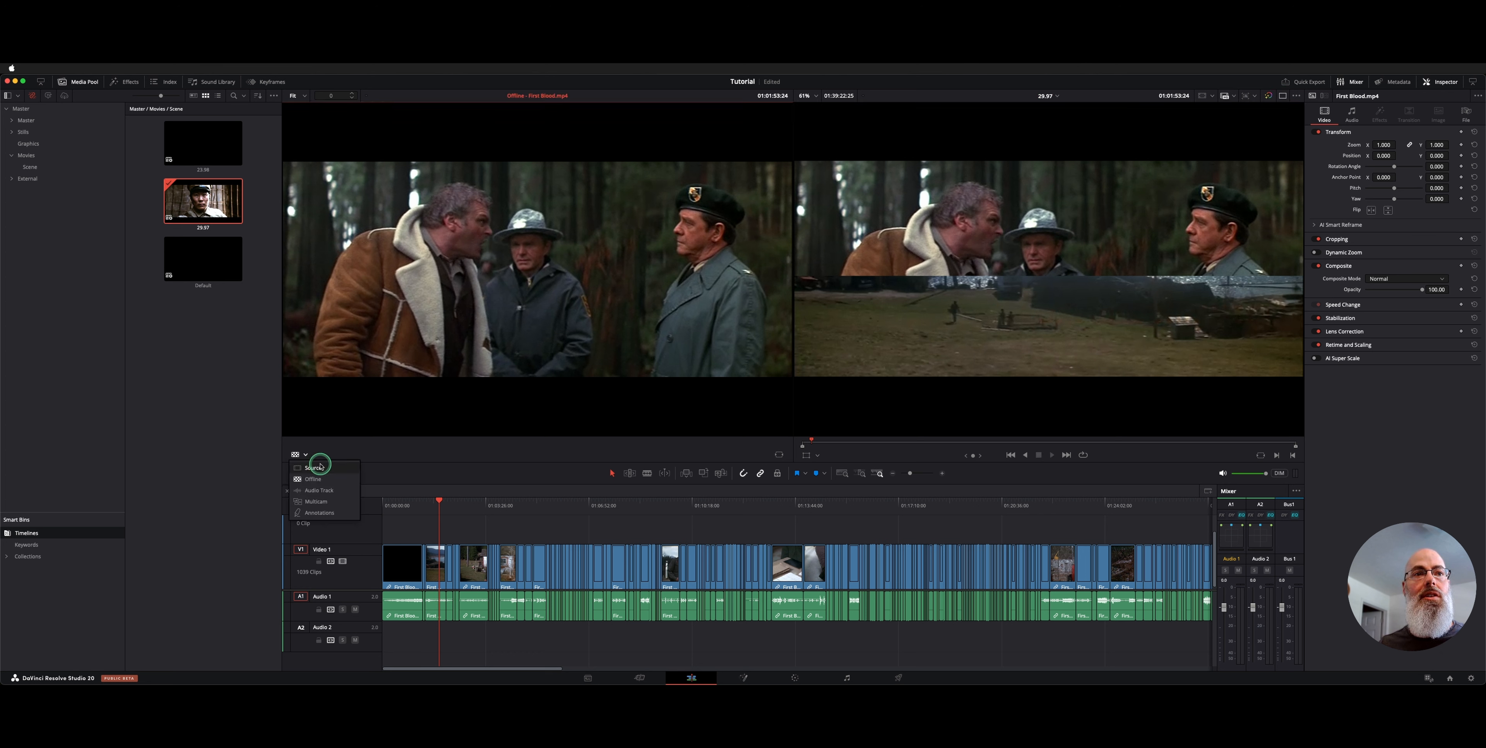
Set the source viewer to display the Offline reference
click(305, 455)
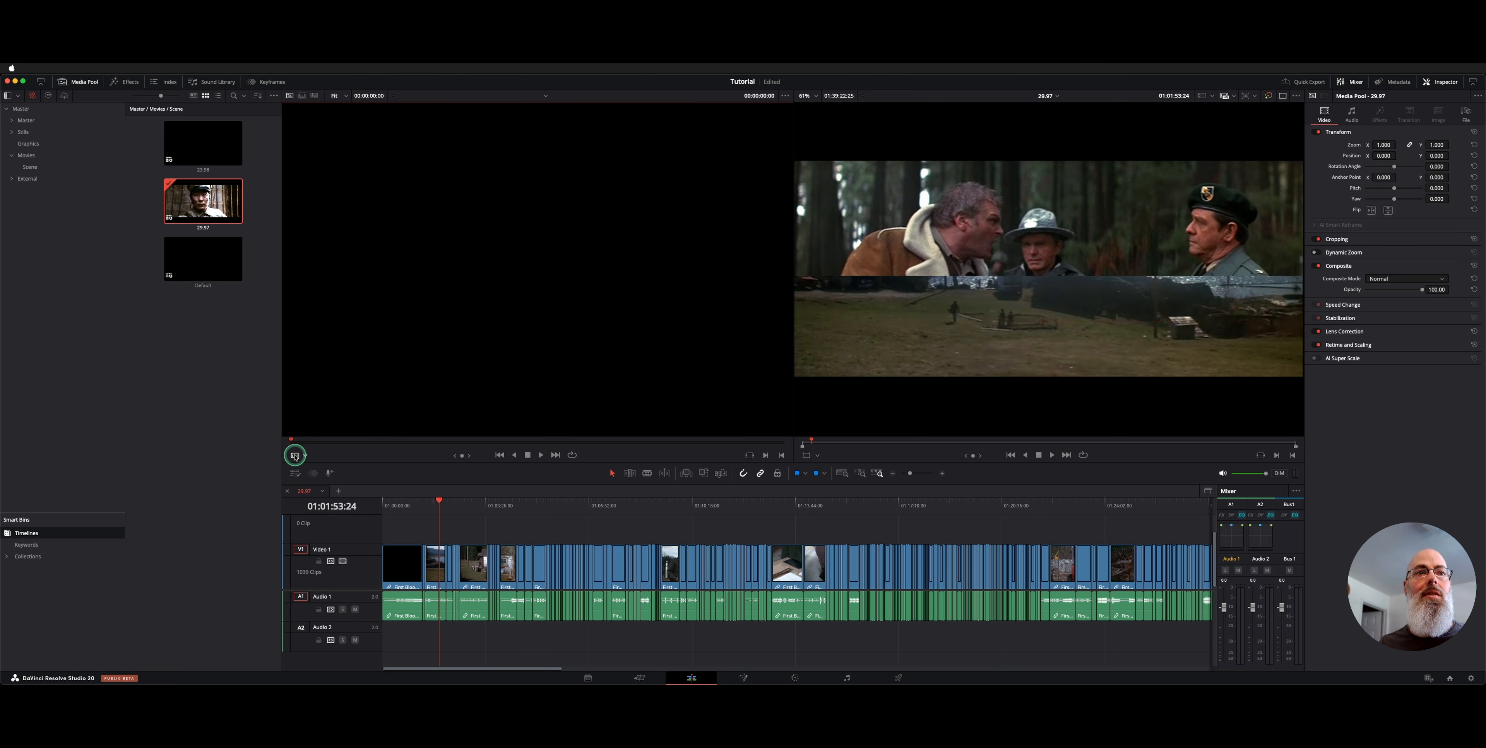
click(296, 455)
click(313, 480)
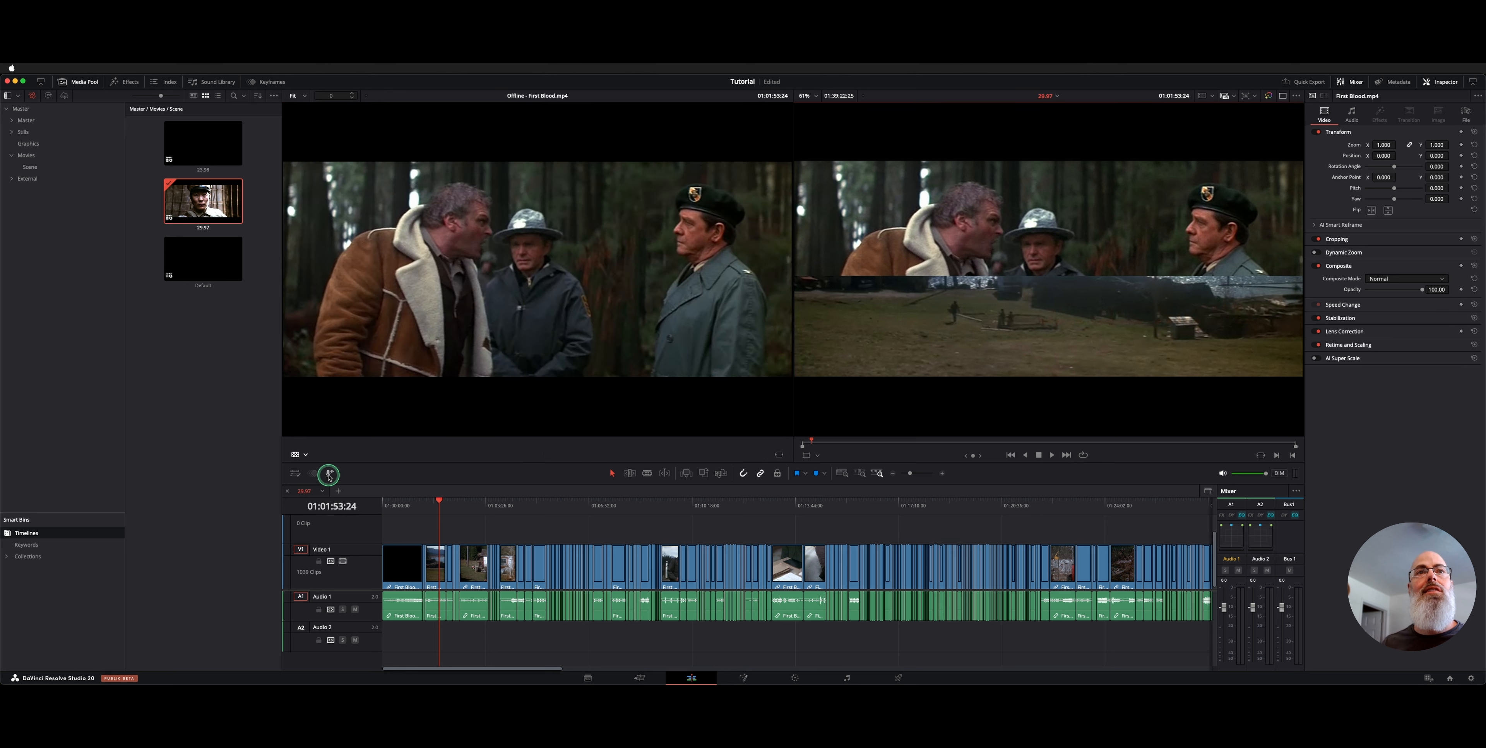
Choose No Wipe on the timeline picture, scrub further along, and clear the selection
right_click(975, 209)
click(976, 211)
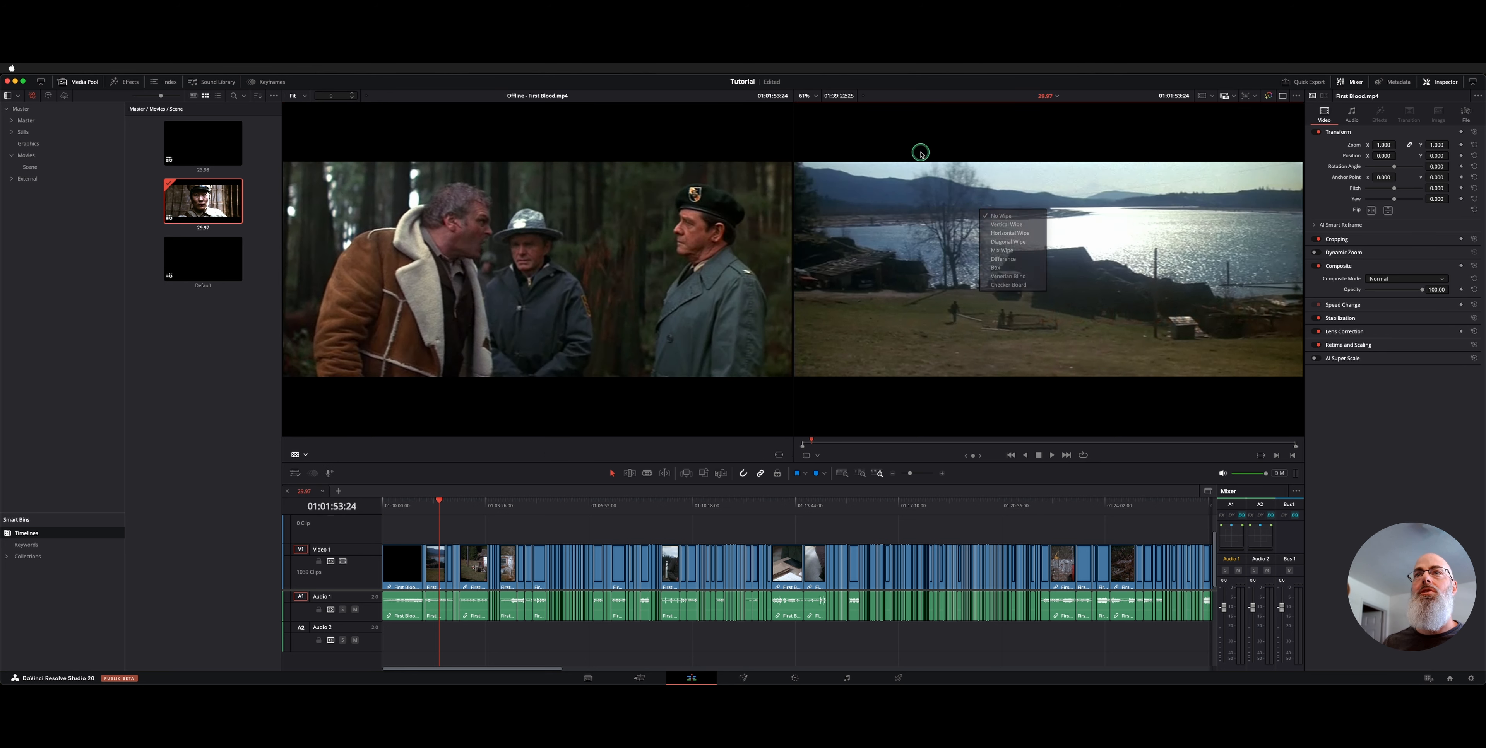
mouse_move(484, 497)
mouse_down()
mouse_move(597, 503)
mouse_move(467, 504)
mouse_up()
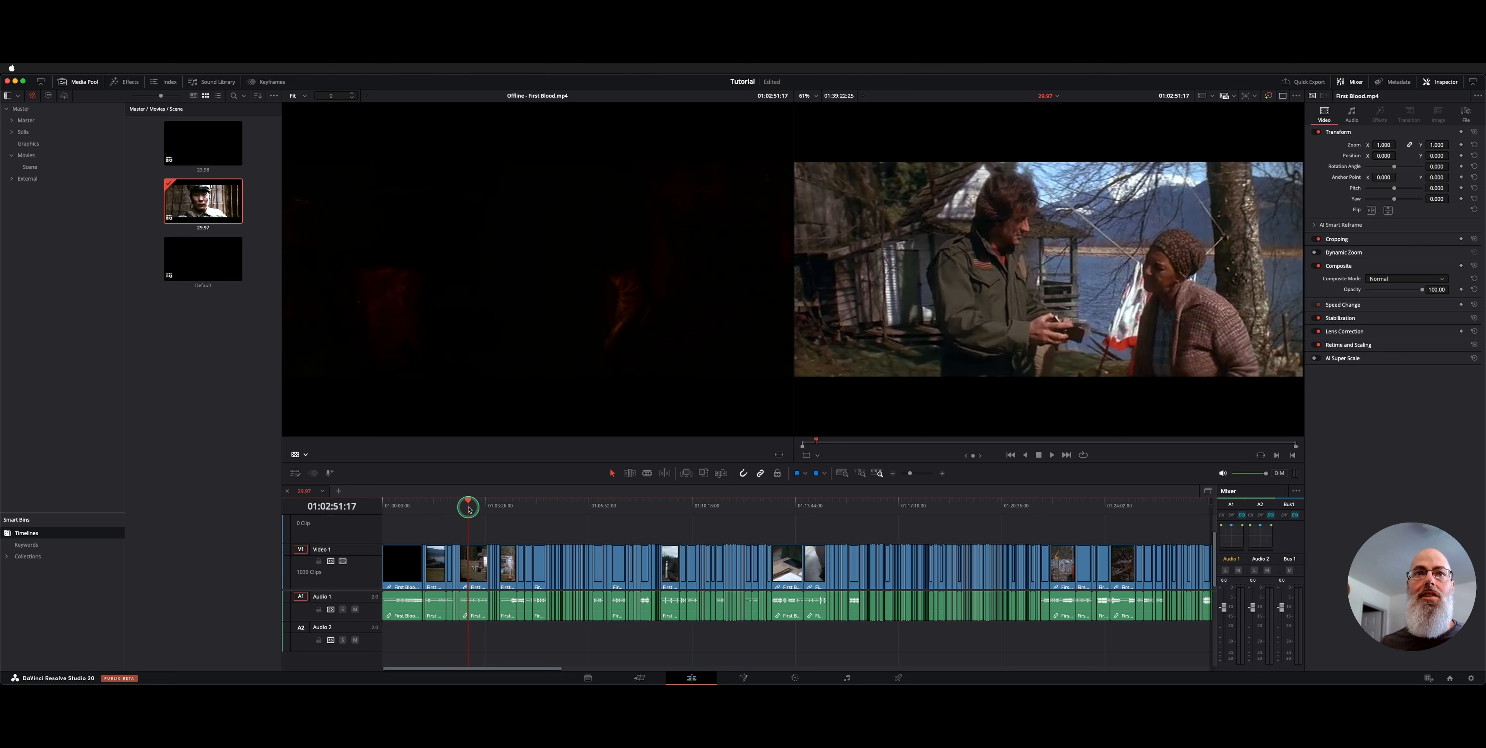
click(218, 398)
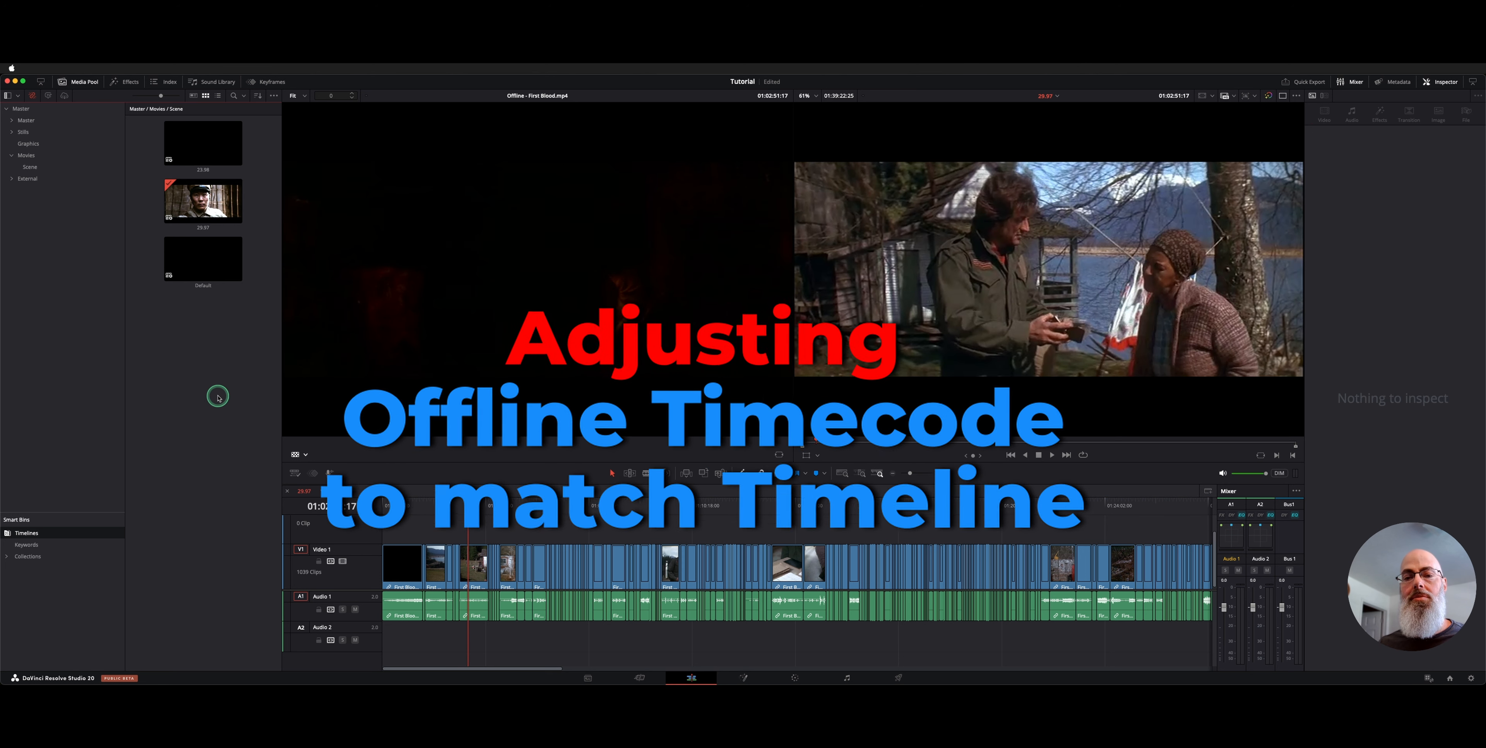
click(263, 350)
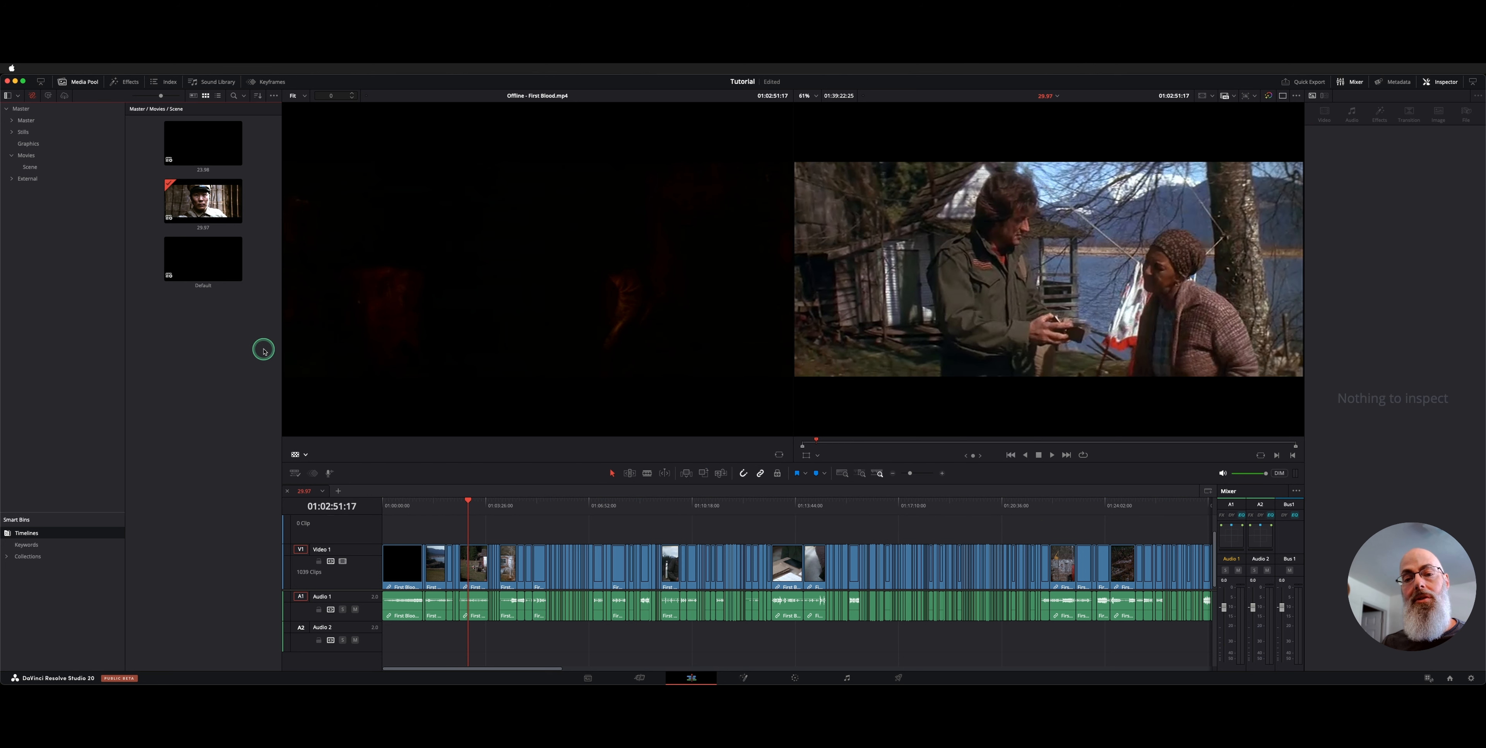
Open the Movies bin and display First Blood.mp4's details: 00:00:00:00 start, 29.970 fps
click(69, 157)
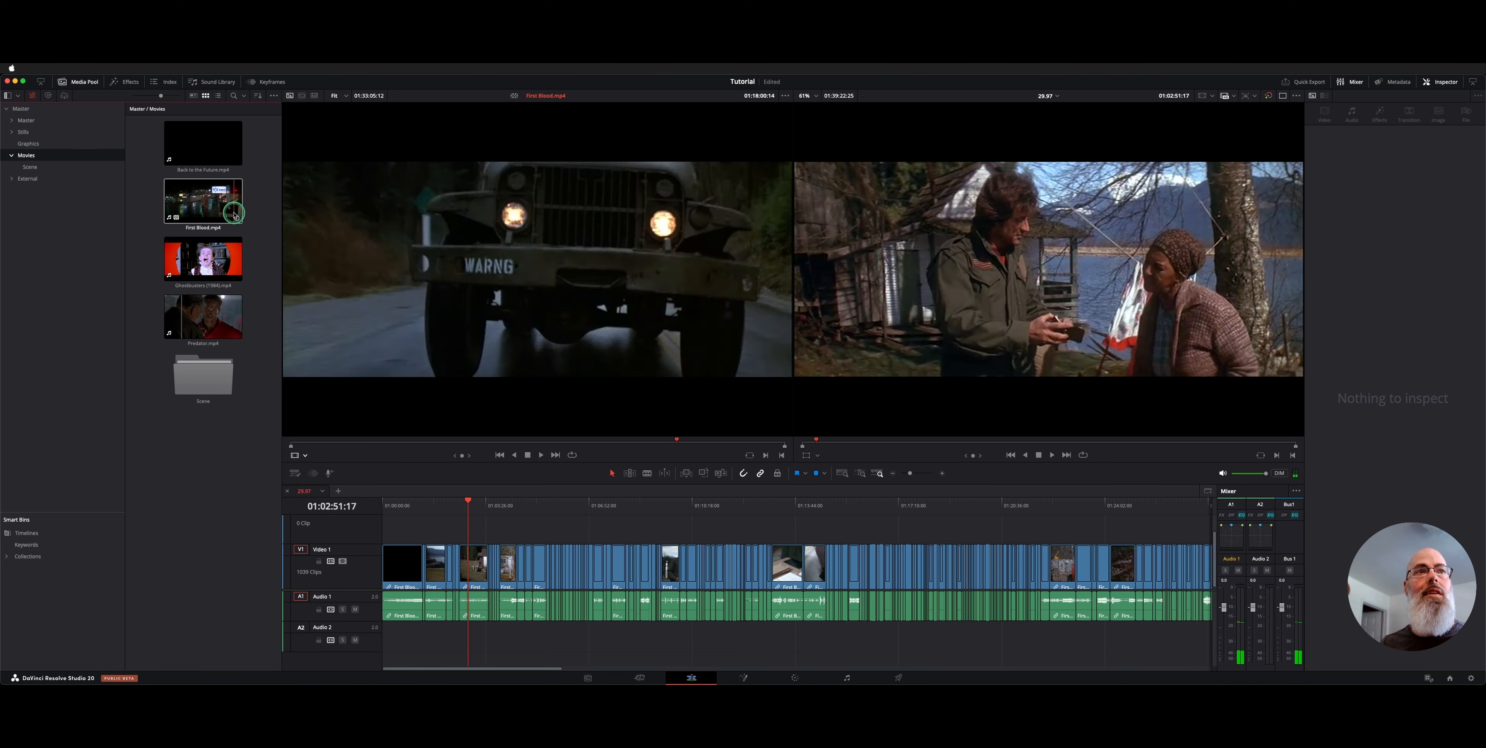
click(237, 221)
click(158, 266)
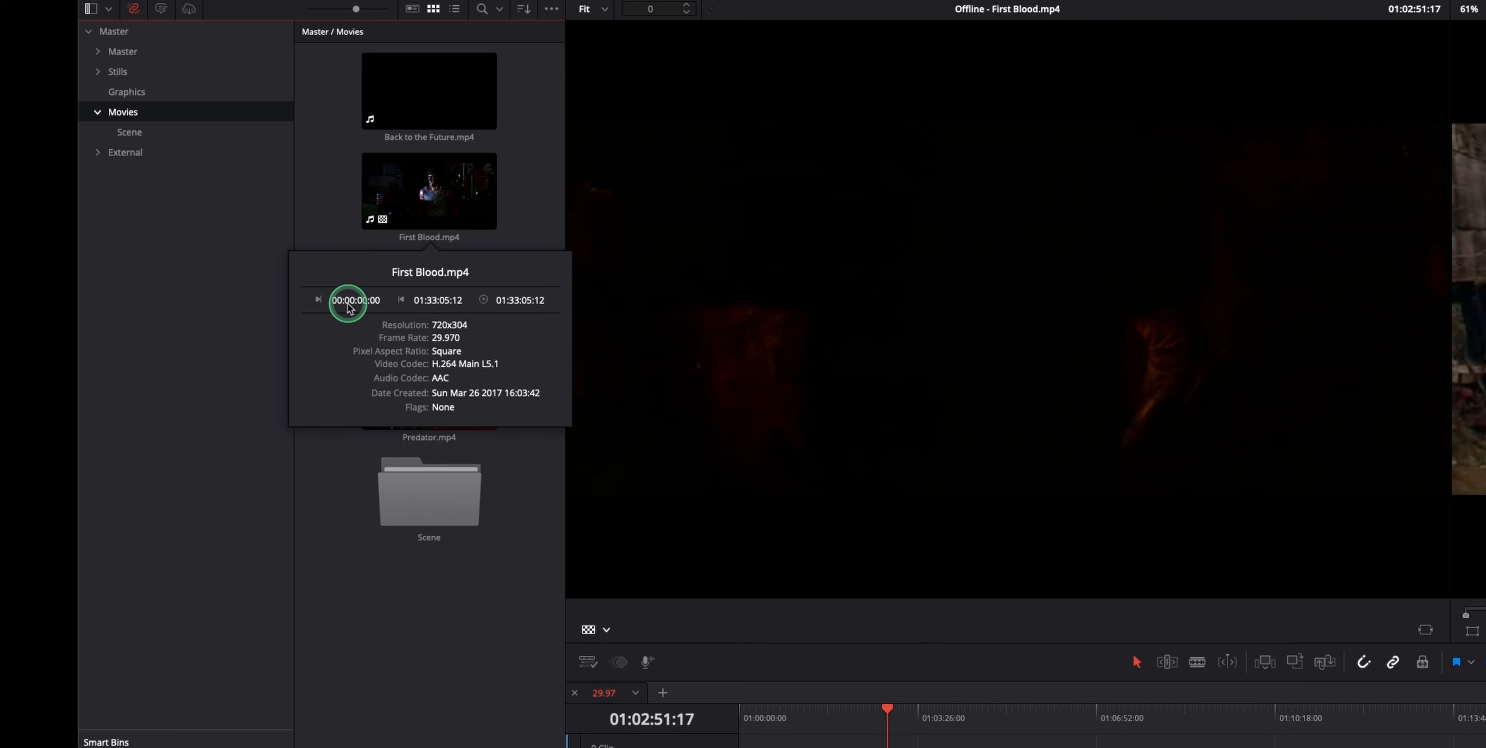
In Clip Attributes, set First Blood.mp4's Current Frame timecode to 01:00:00:00
right_click(434, 175)
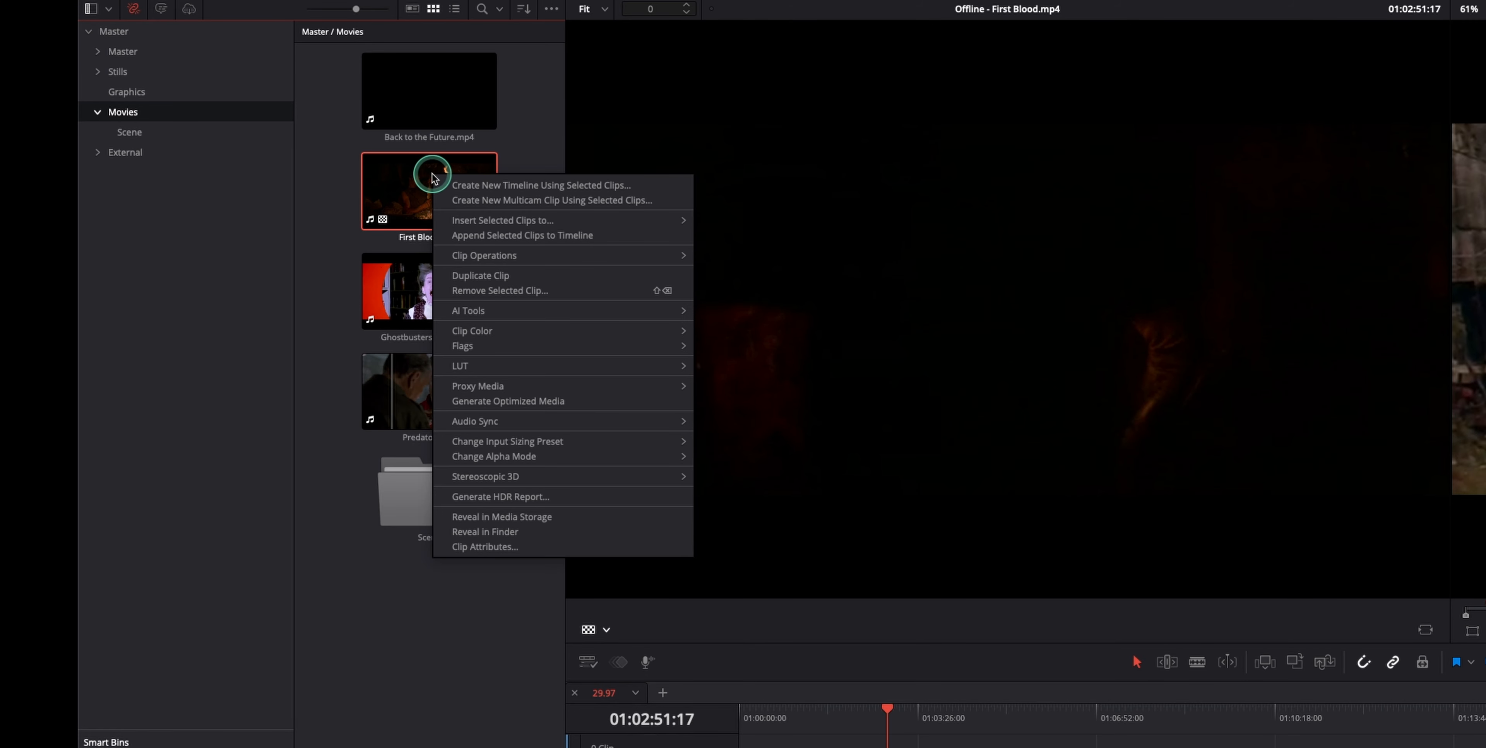
click(533, 555)
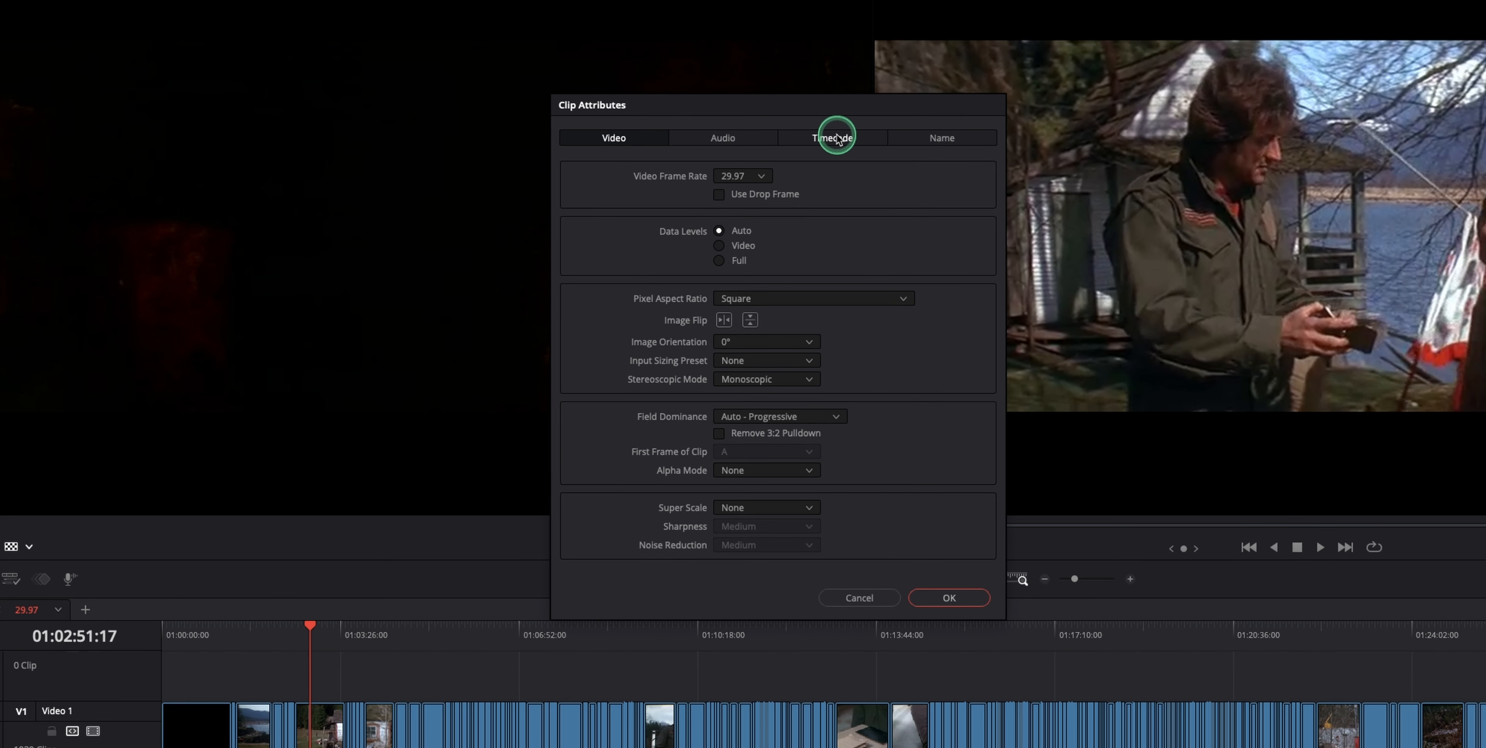
click(1312, 208)
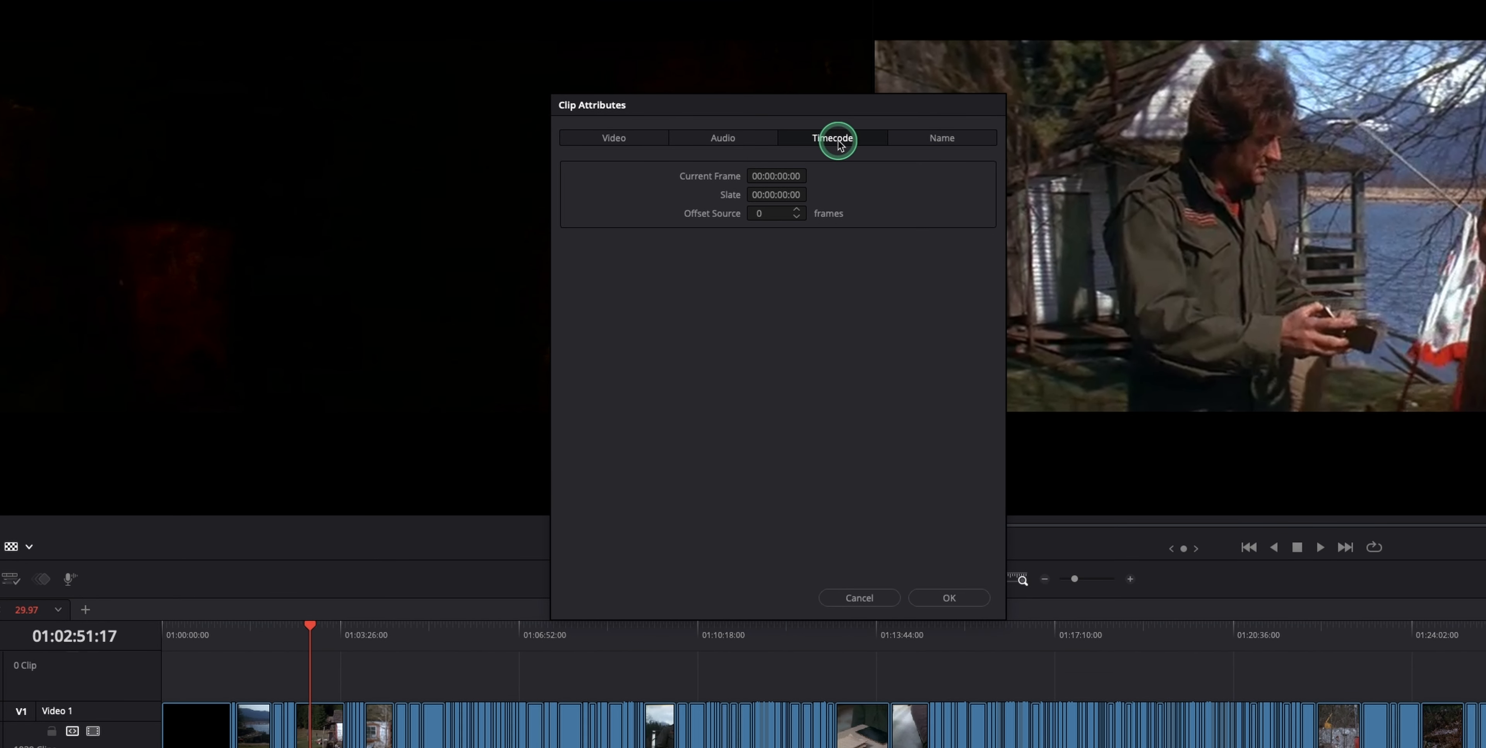
click(767, 175)
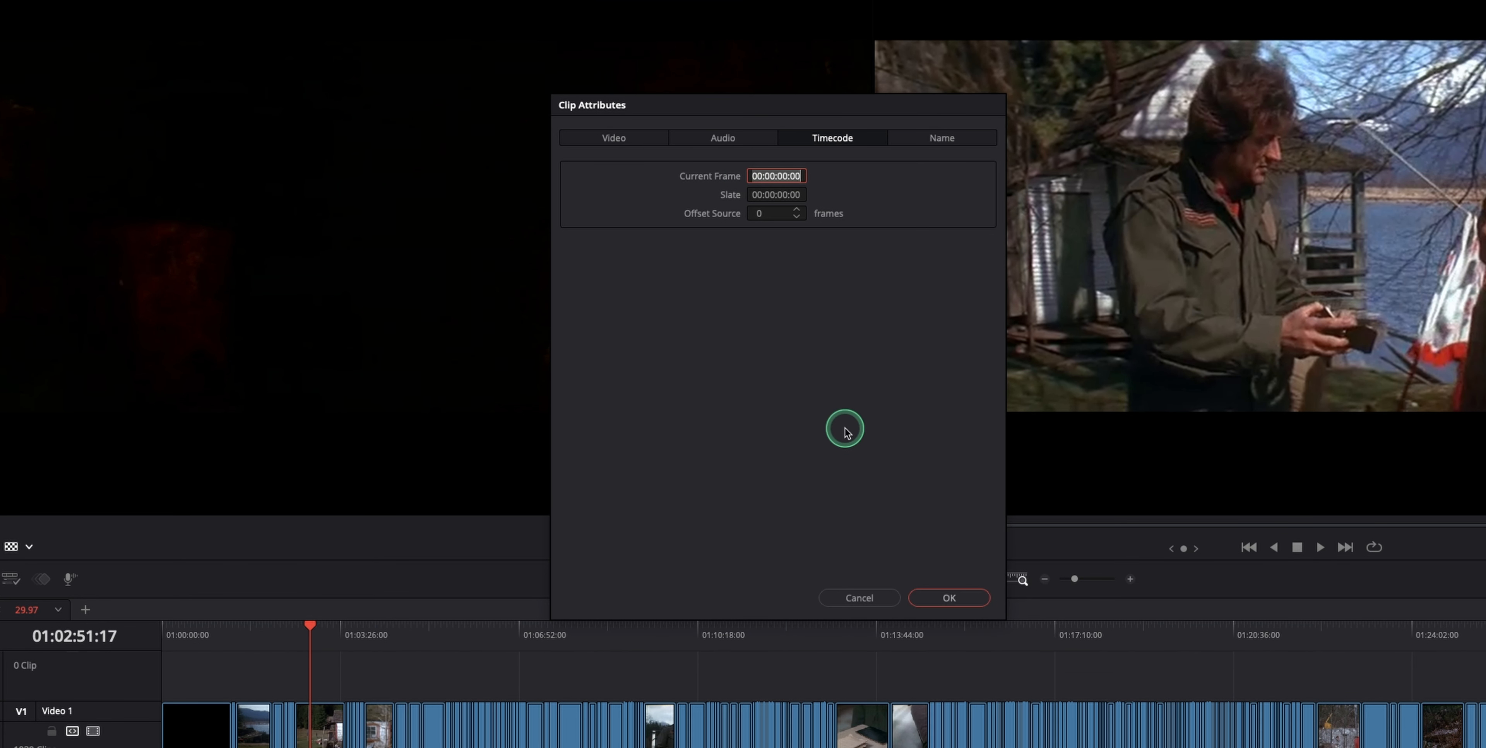
click(763, 175)
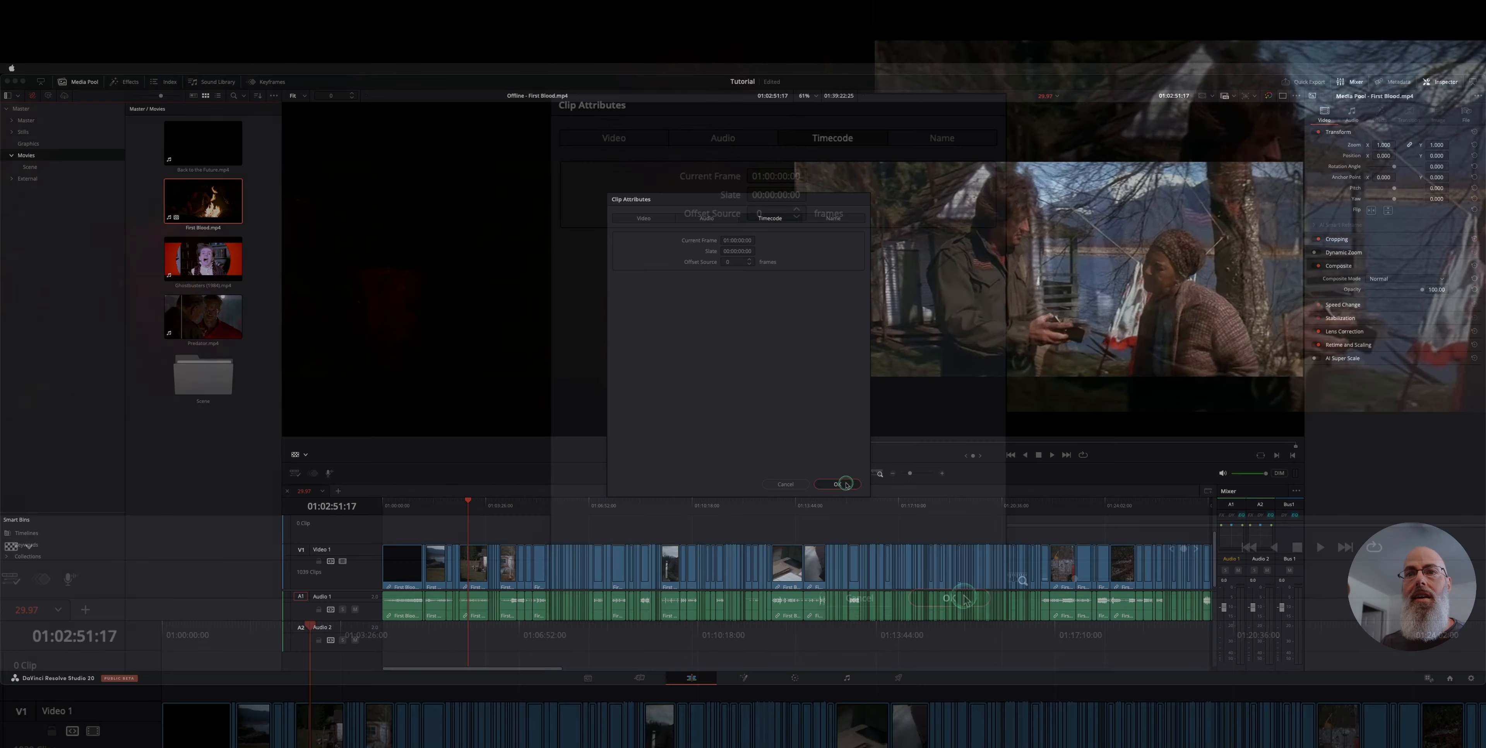
key(Return)
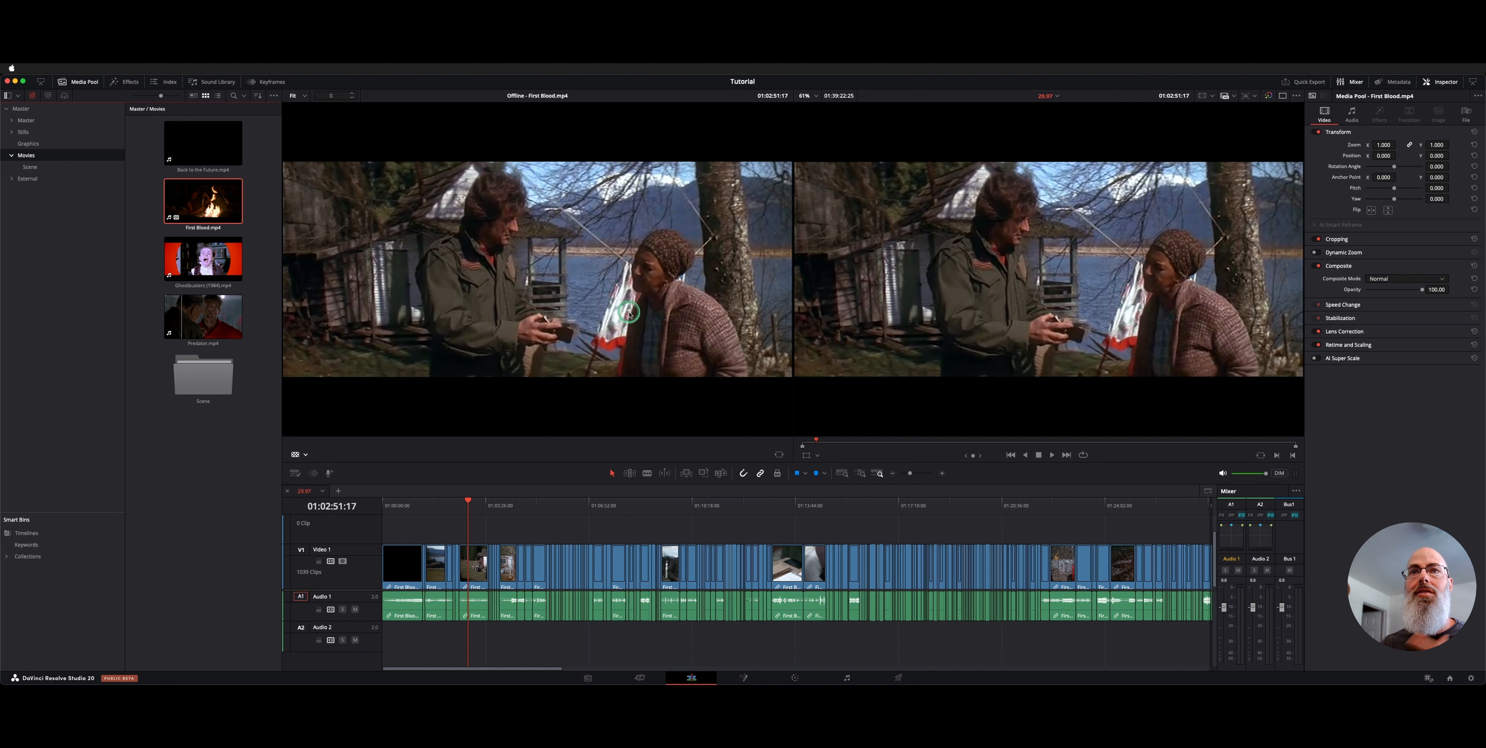
Go to the lake shot at 01:01:25:08 and apply a black-and-white LUT to First Blood.mp4
click(530, 505)
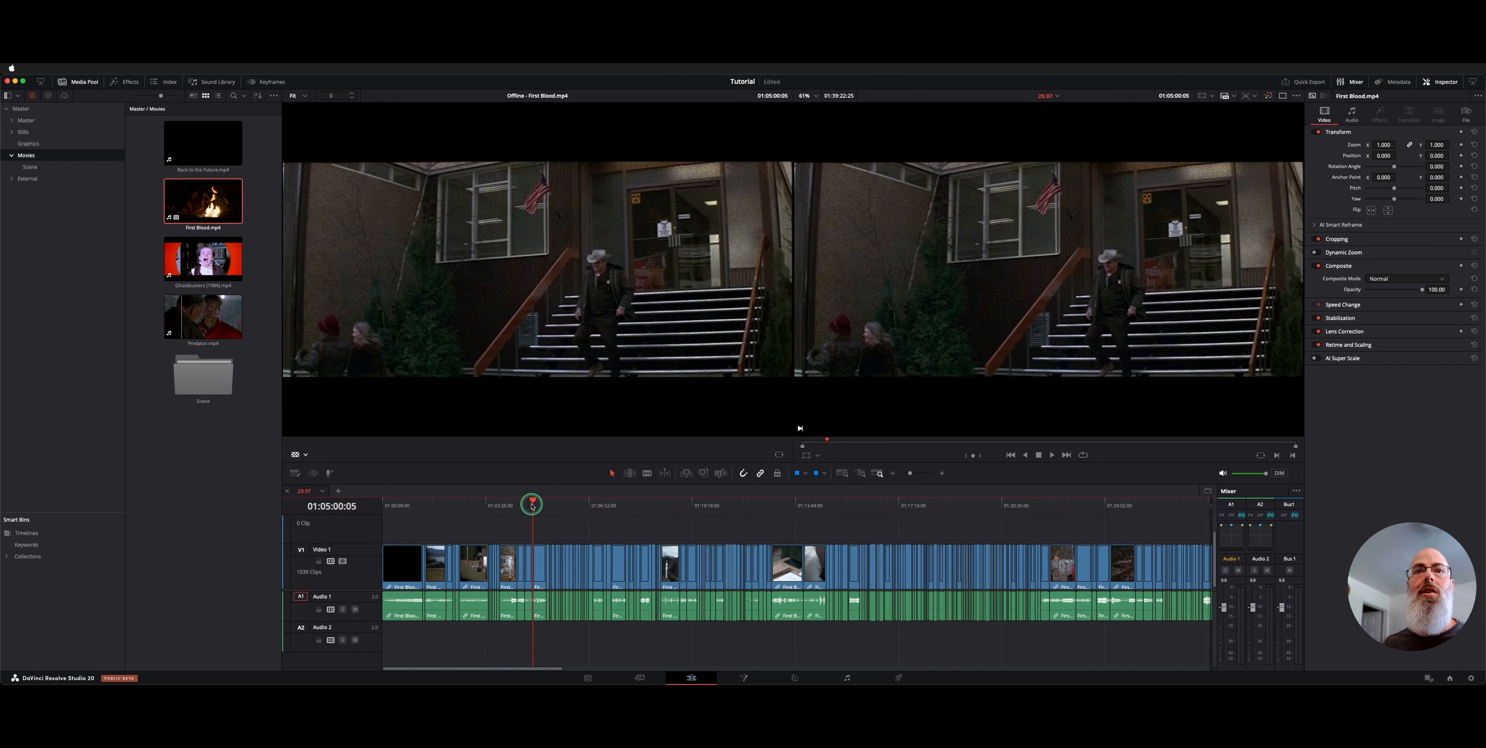
click(477, 504)
click(425, 504)
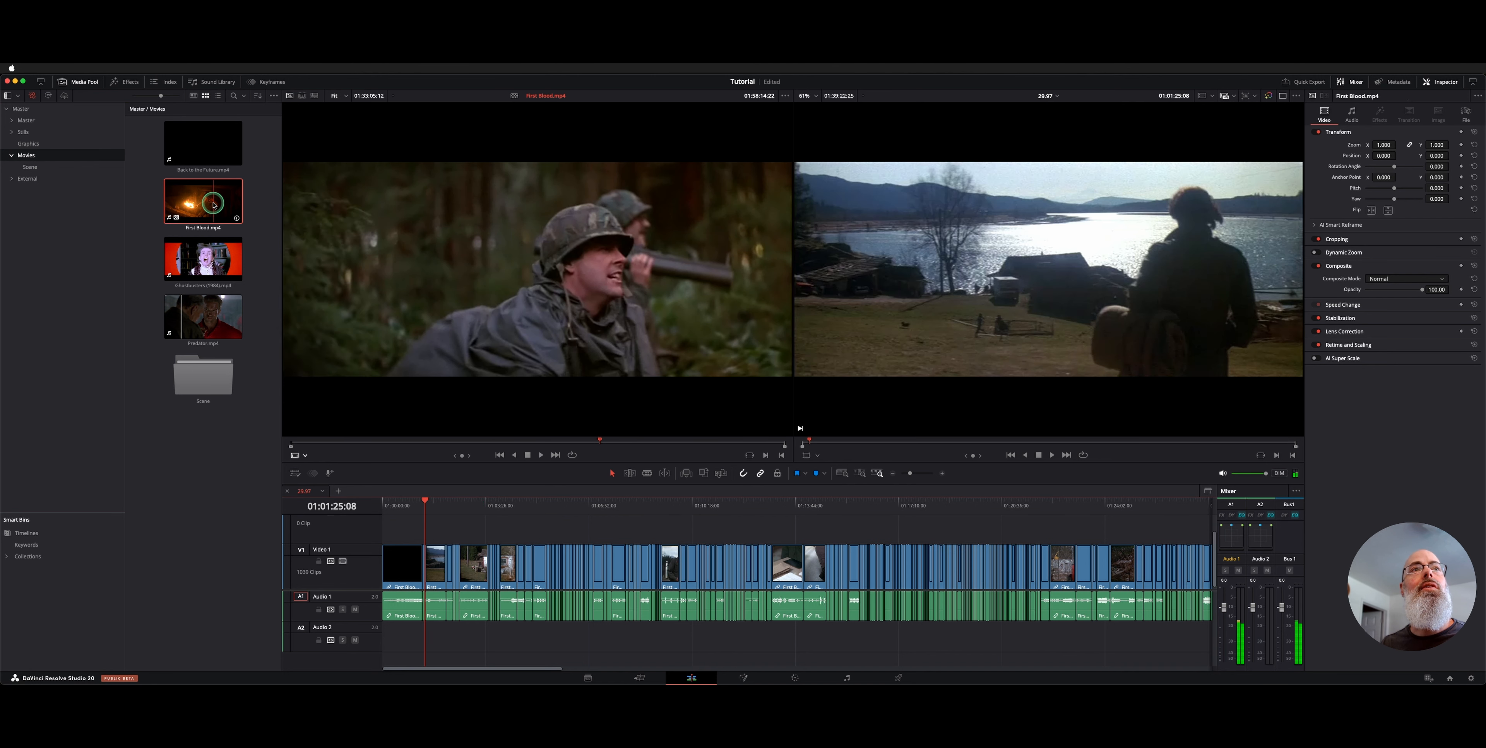
right_click(214, 205)
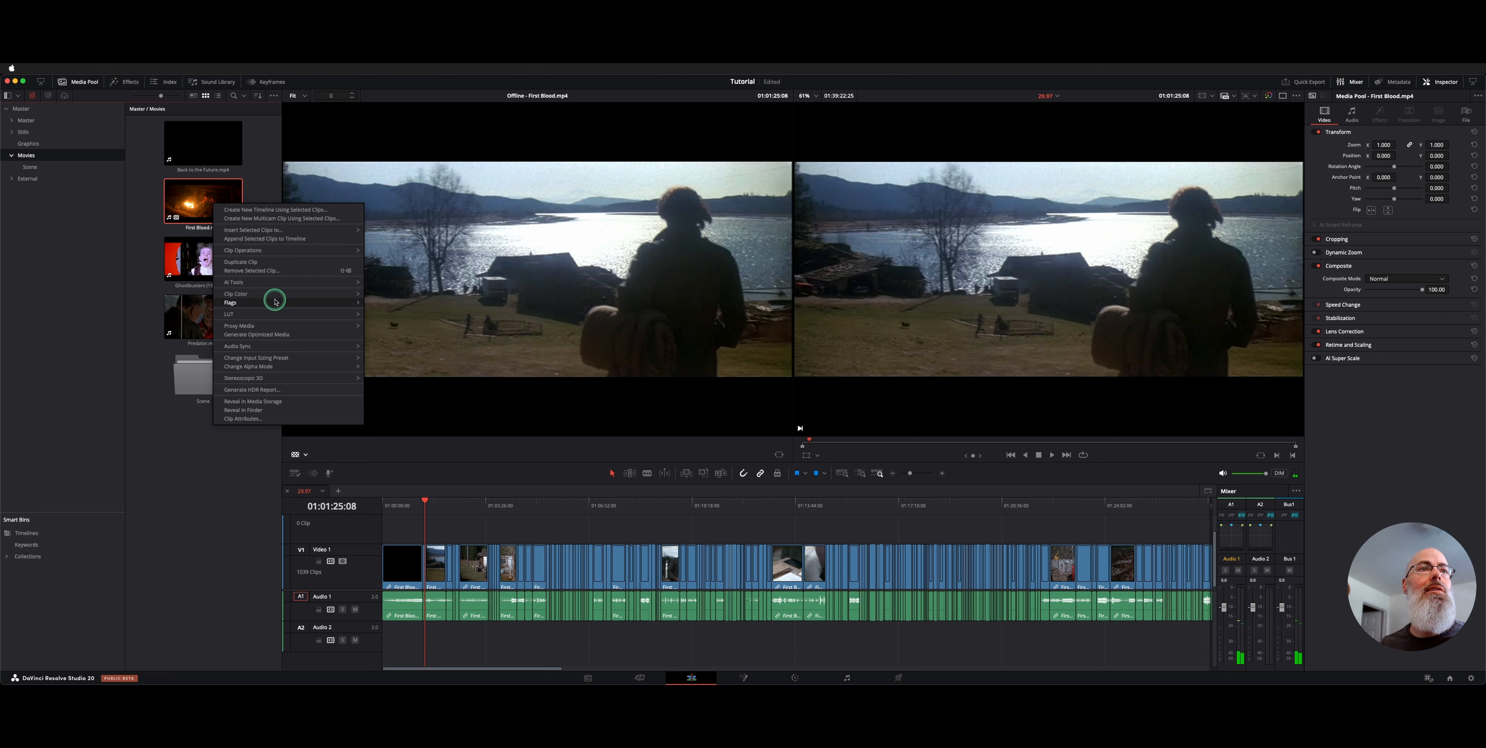
mouse_move(273, 314)
click(425, 346)
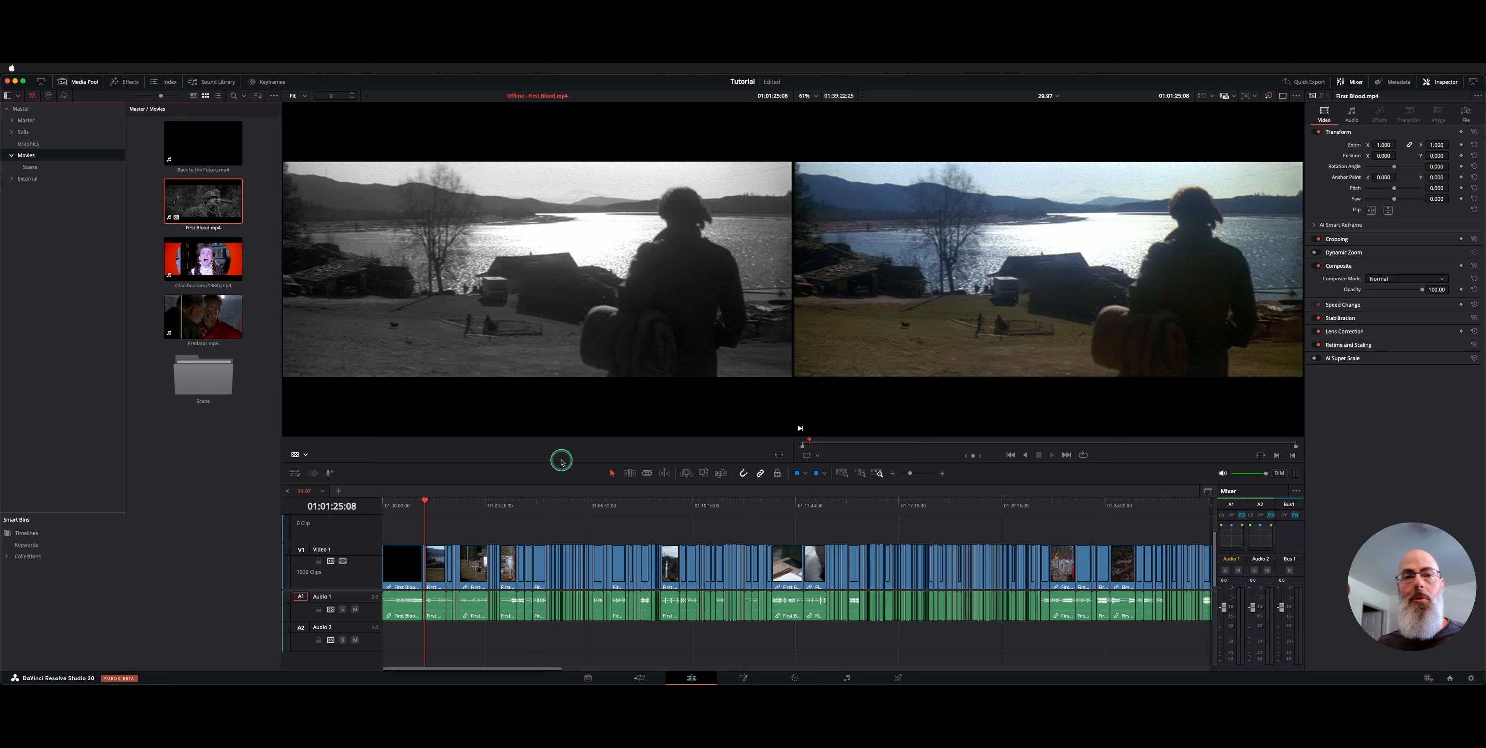
Scrub and fast-forward to 01:03:40:29, play from there, and switch to a single viewer
drag(411, 501, 474, 507)
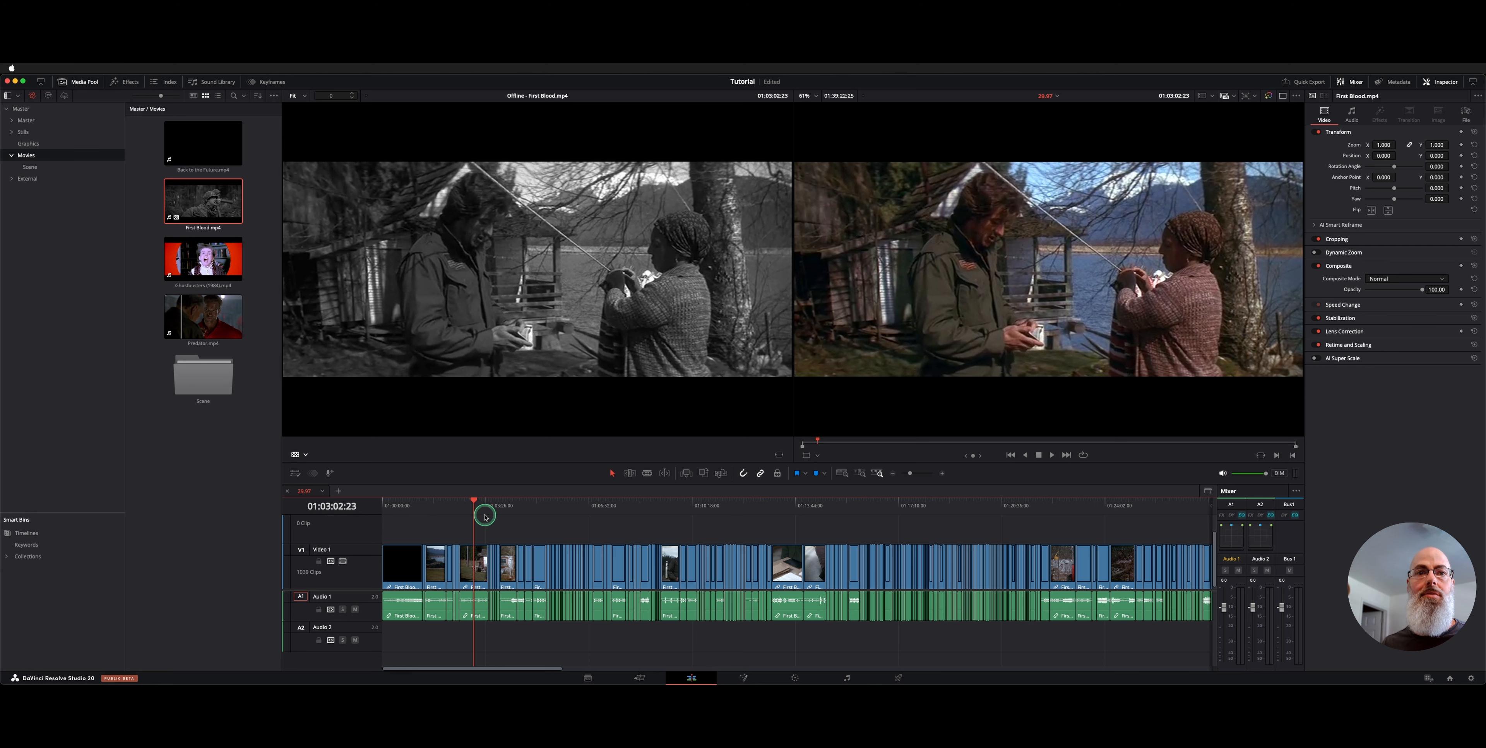
key(l)
key(l)
key(l)
key(l)
key(l)
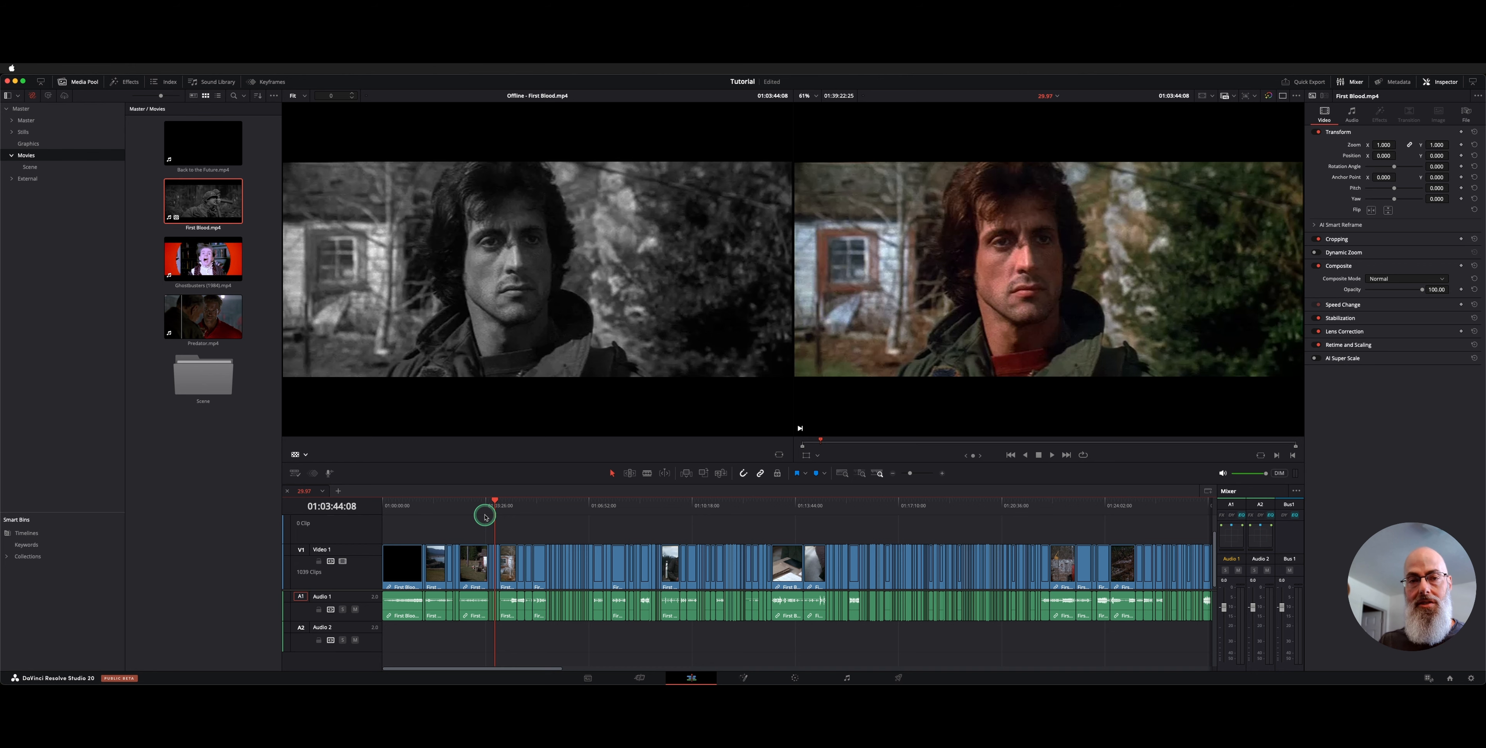
scroll(485, 517, up, 10)
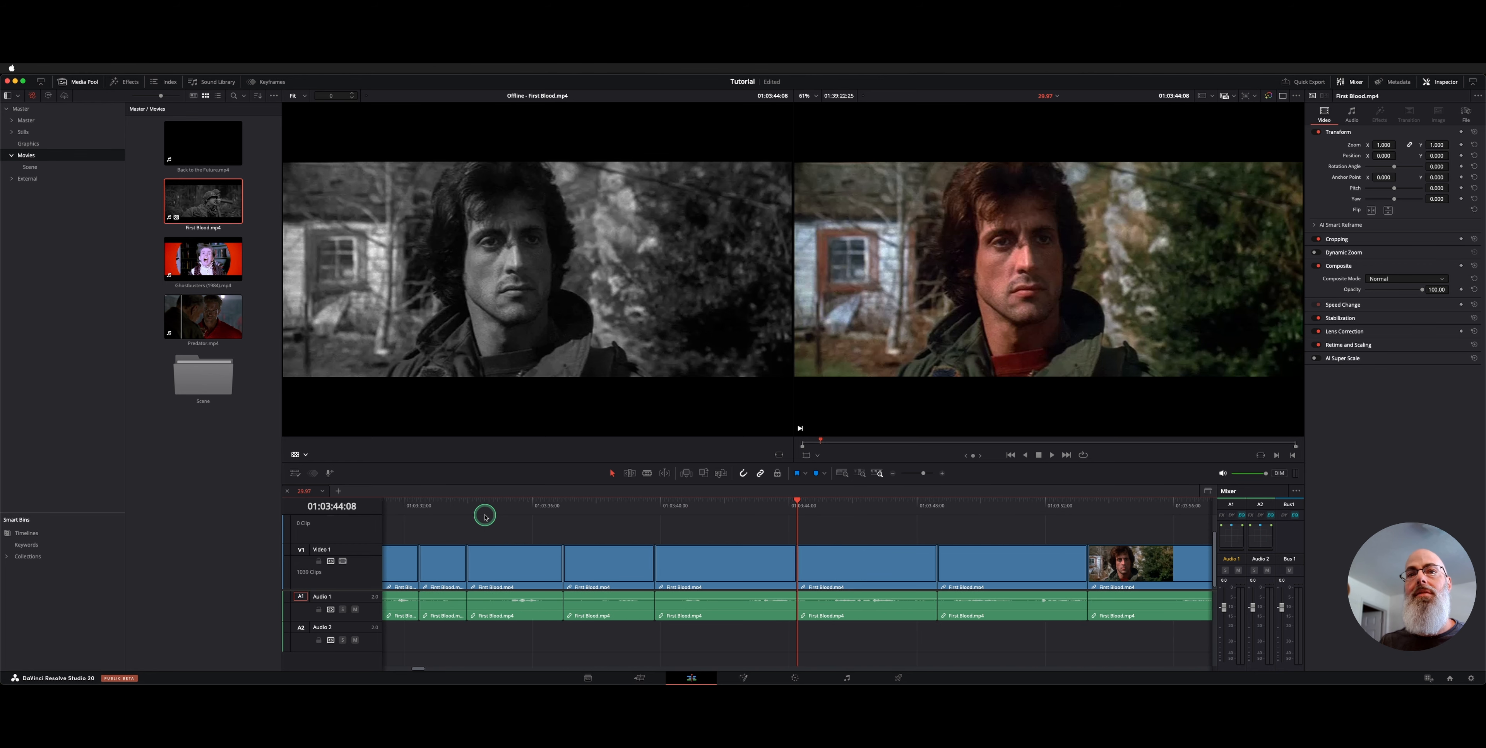
click(692, 502)
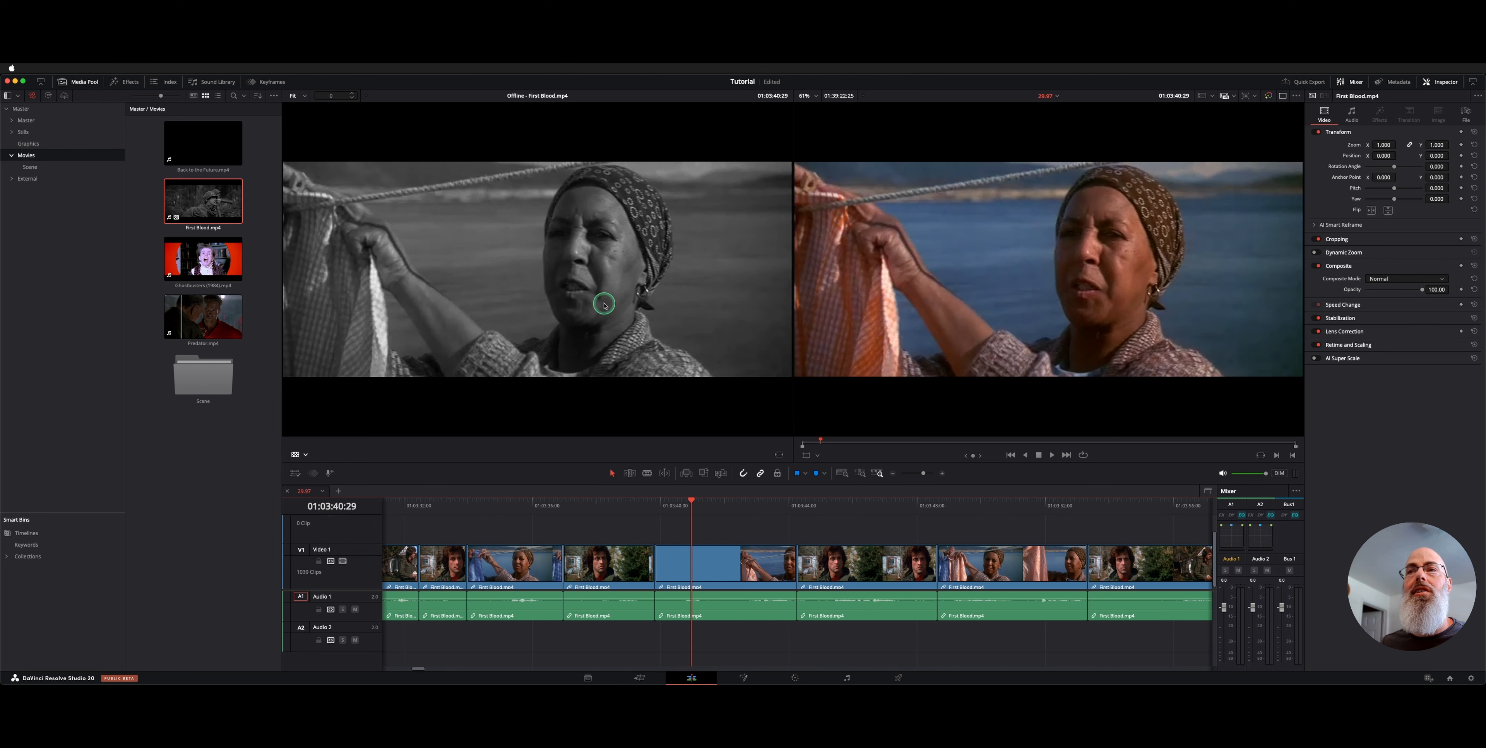
key(space)
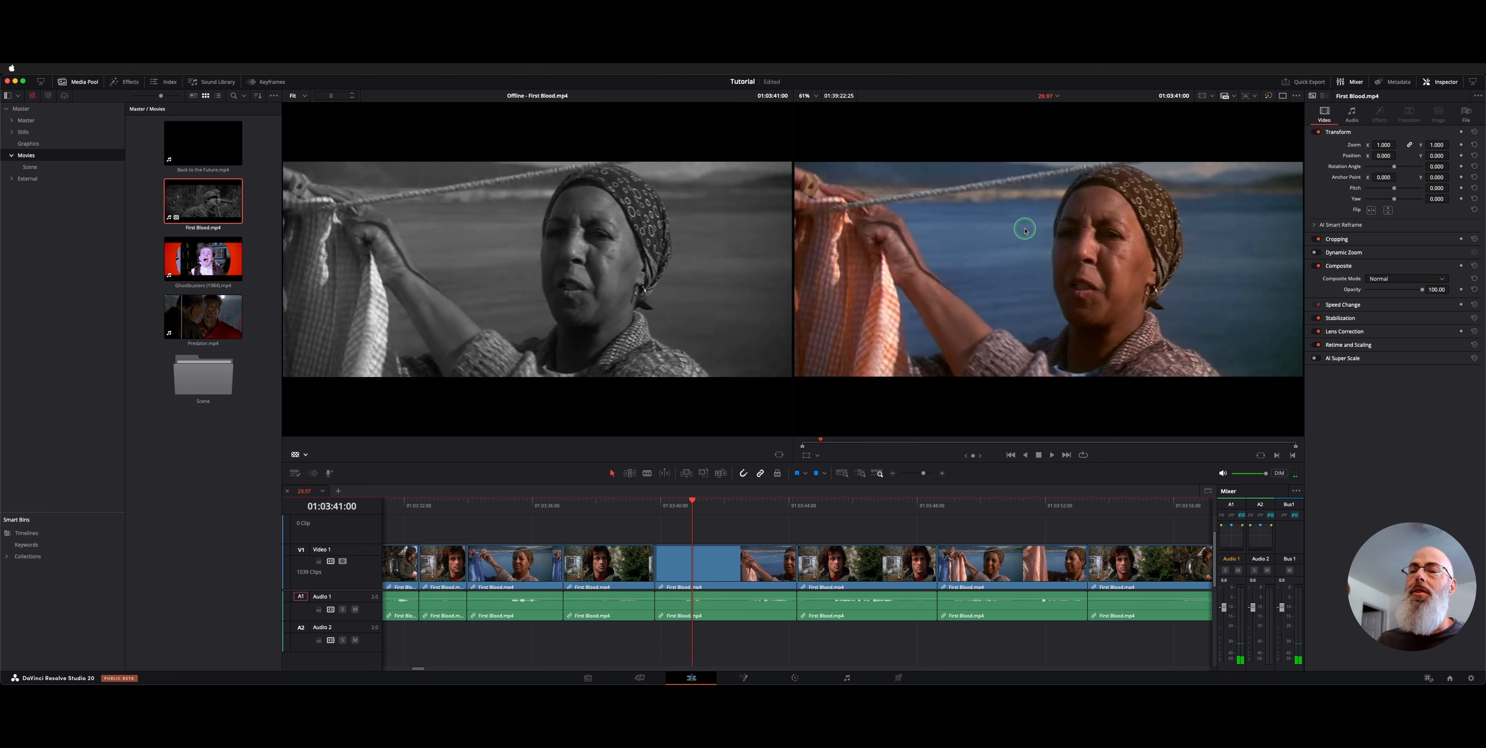
click(1284, 97)
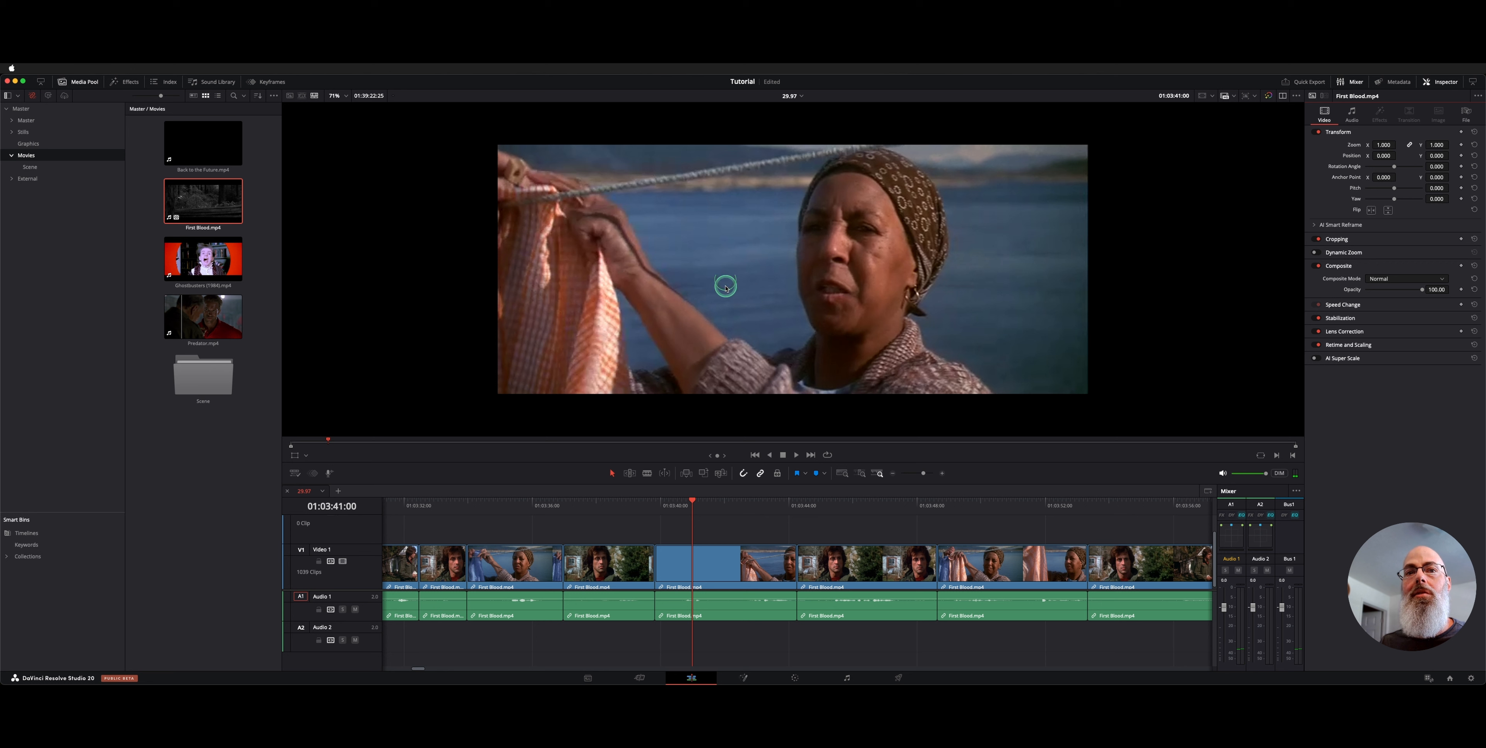
Compare reference and cut with a Vertical wipe, moving the split line up the frame
right_click(753, 280)
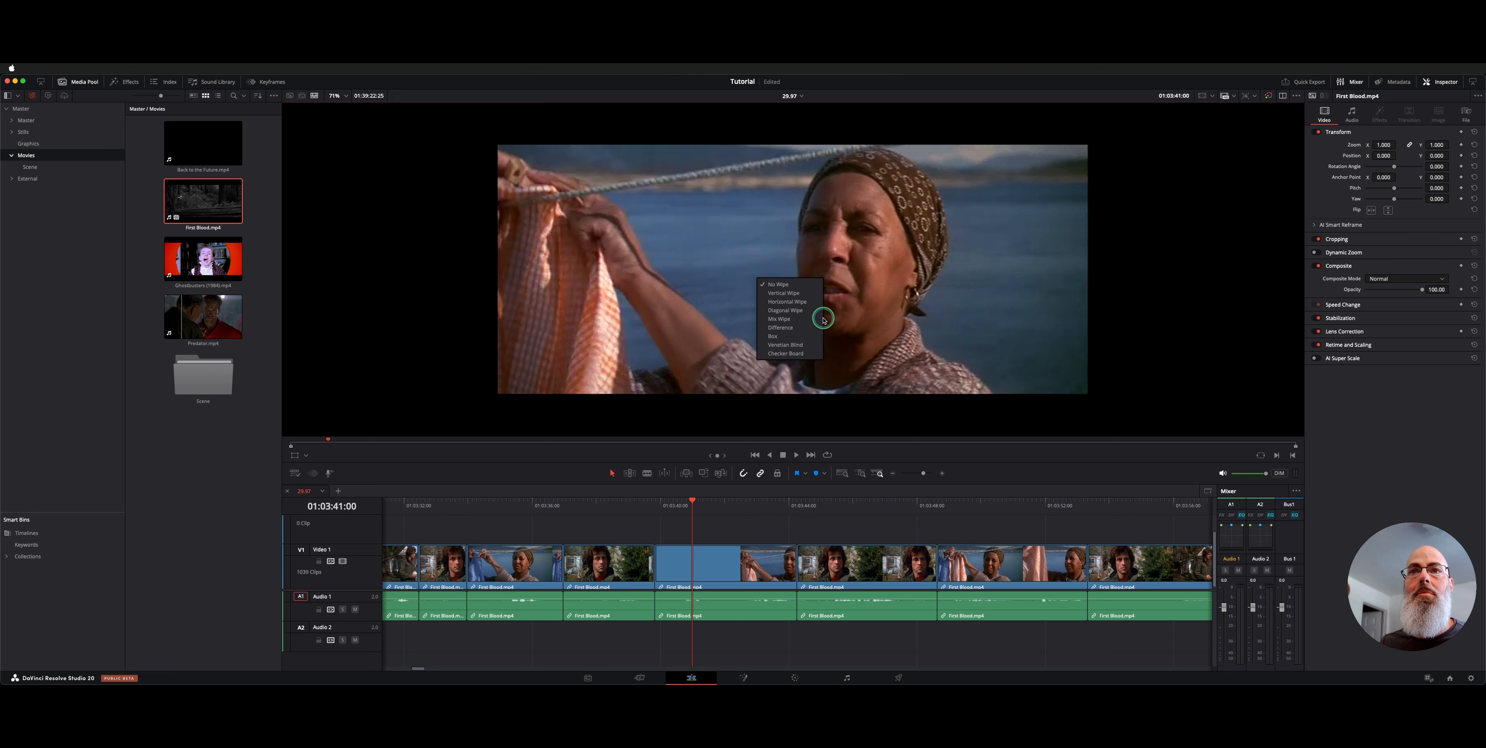
click(807, 293)
drag(806, 281, 763, 255)
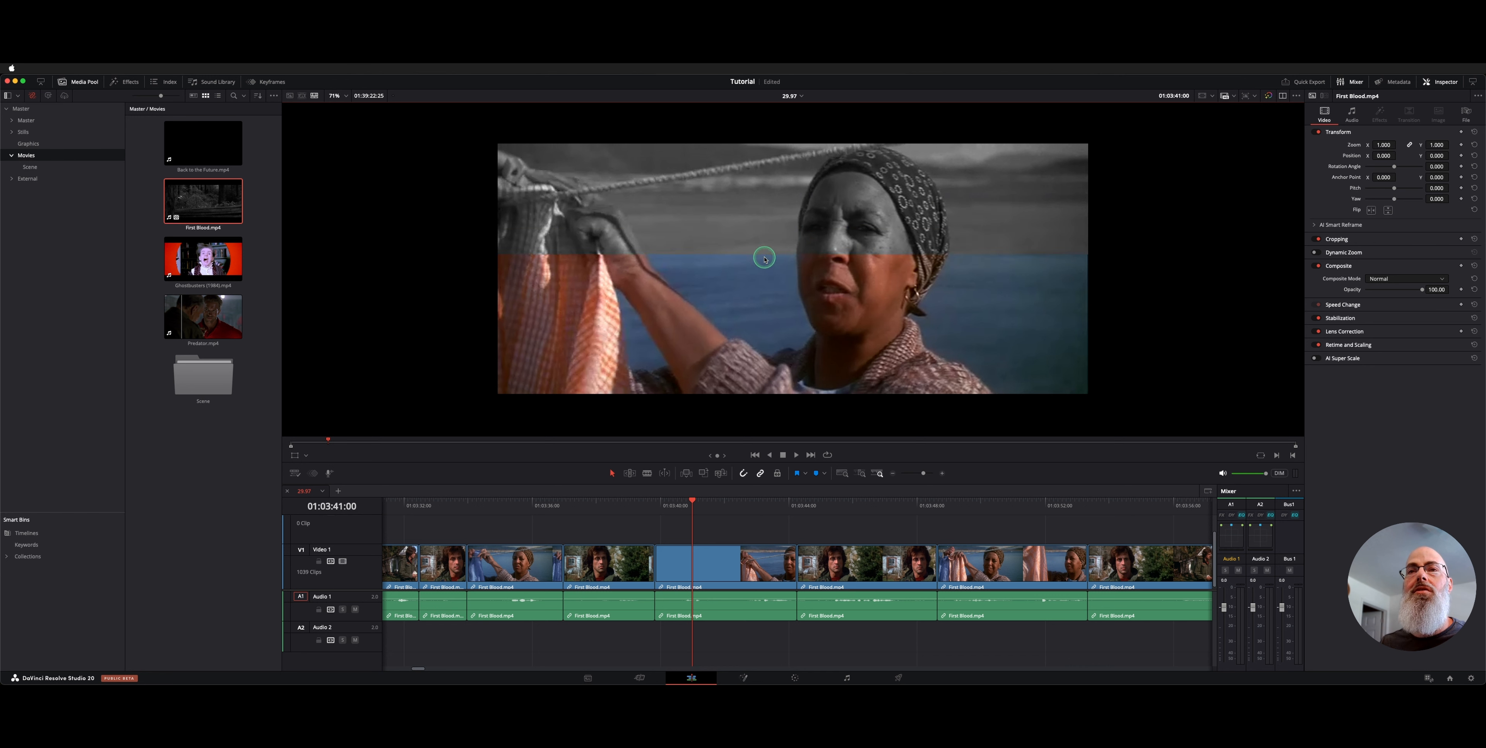
Switch to a Horizontal wipe split across the woman, then to a Venetian Blind wipe
right_click(764, 258)
click(793, 282)
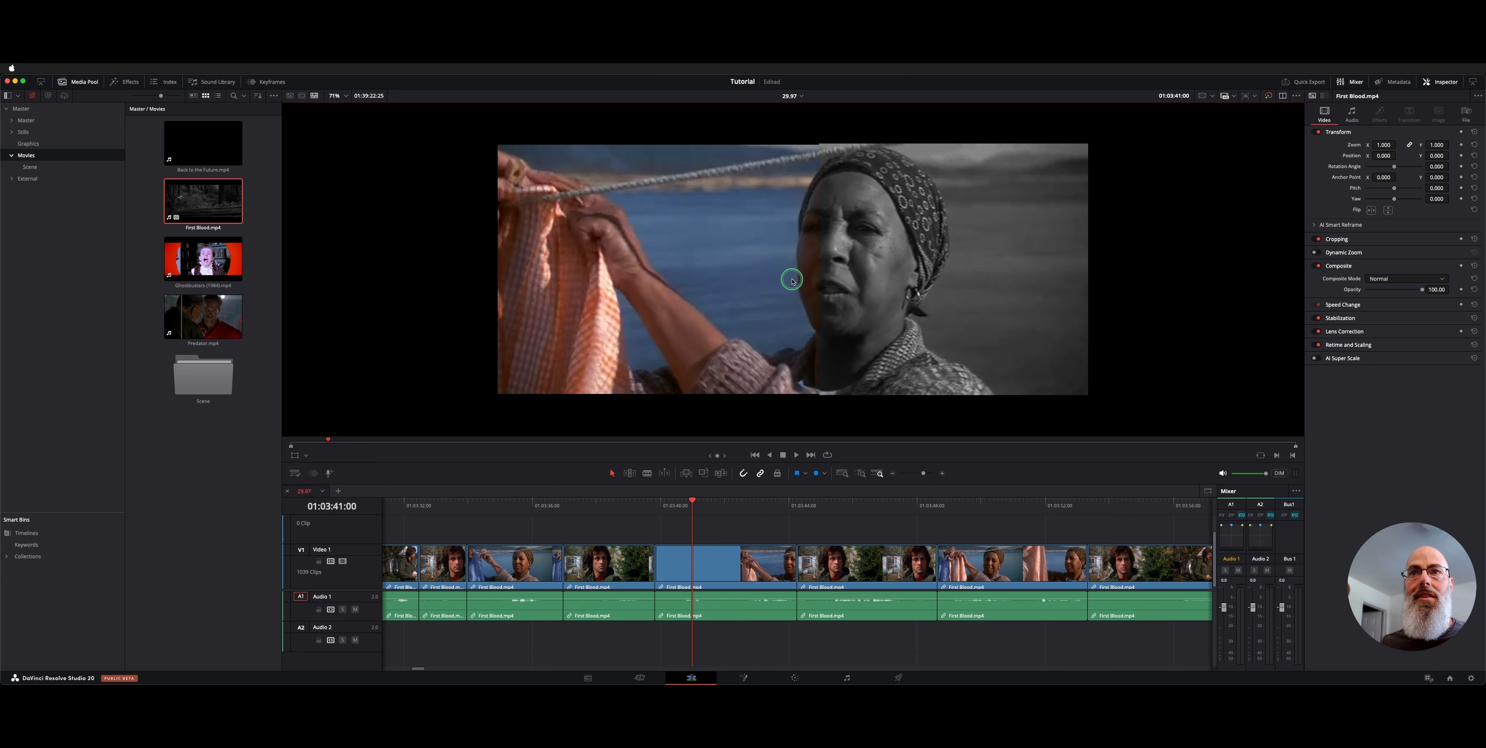
drag(792, 281, 739, 293)
right_click(738, 292)
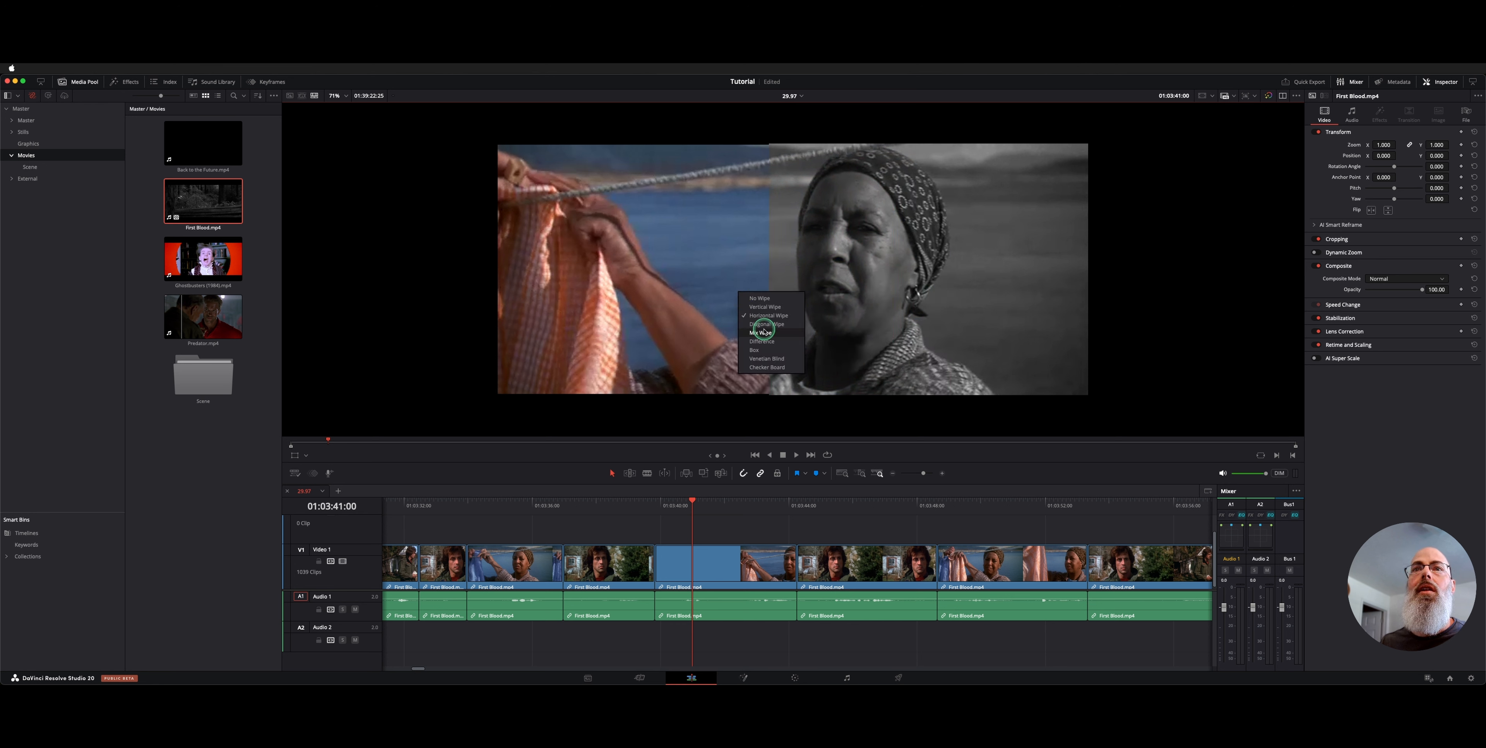
click(784, 356)
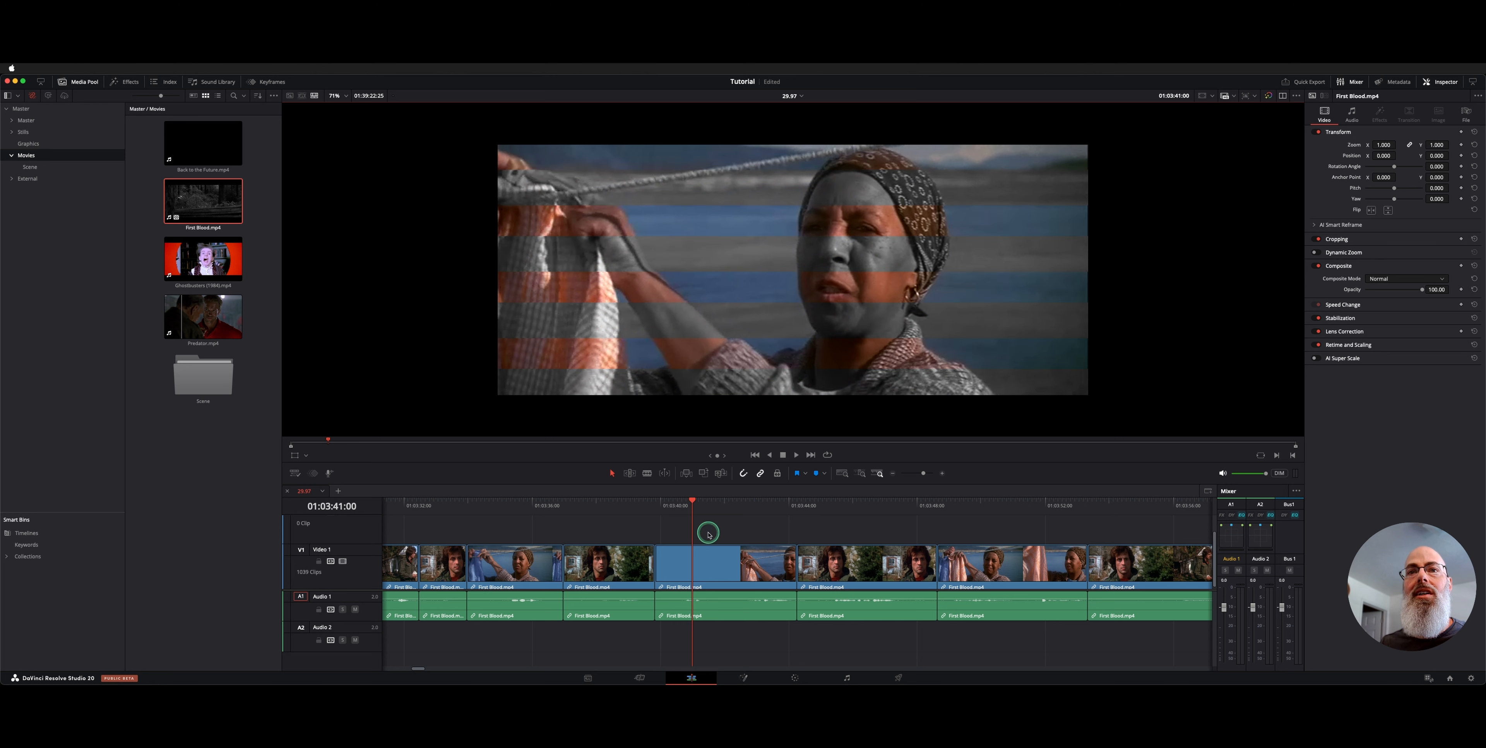
Play the timeline, then compare with a Checker Board wipe using enlarged squares
key(space)
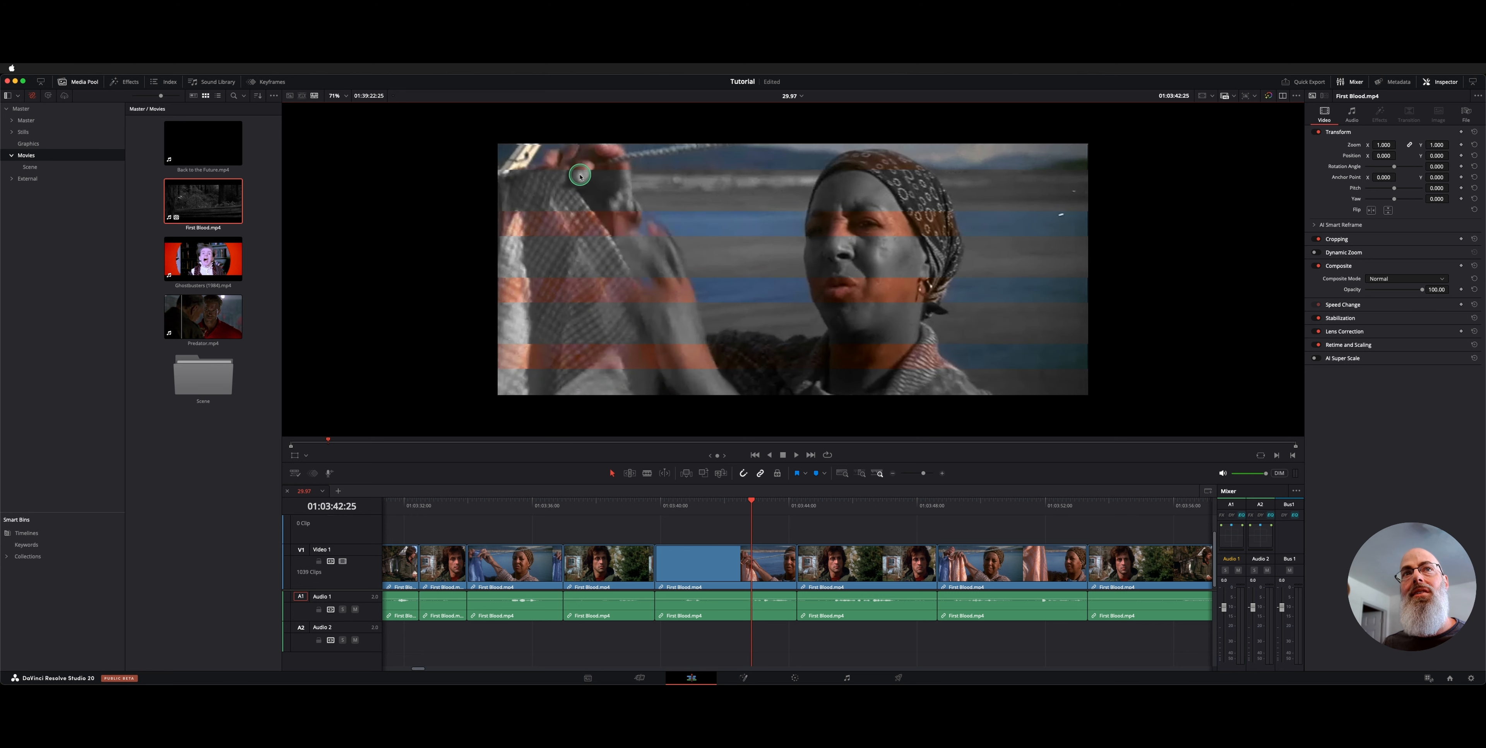
key(Left)
key(Right)
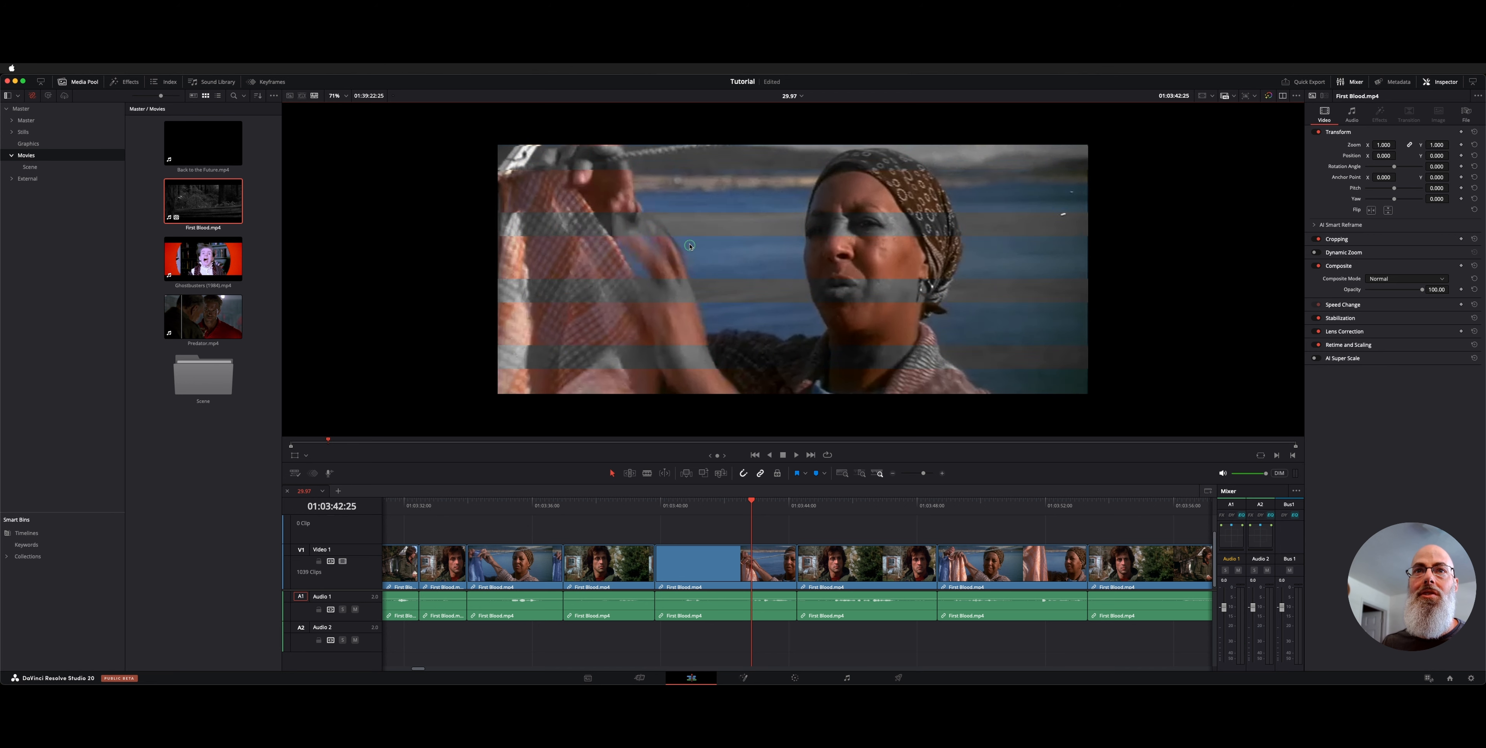
right_click(695, 273)
click(726, 351)
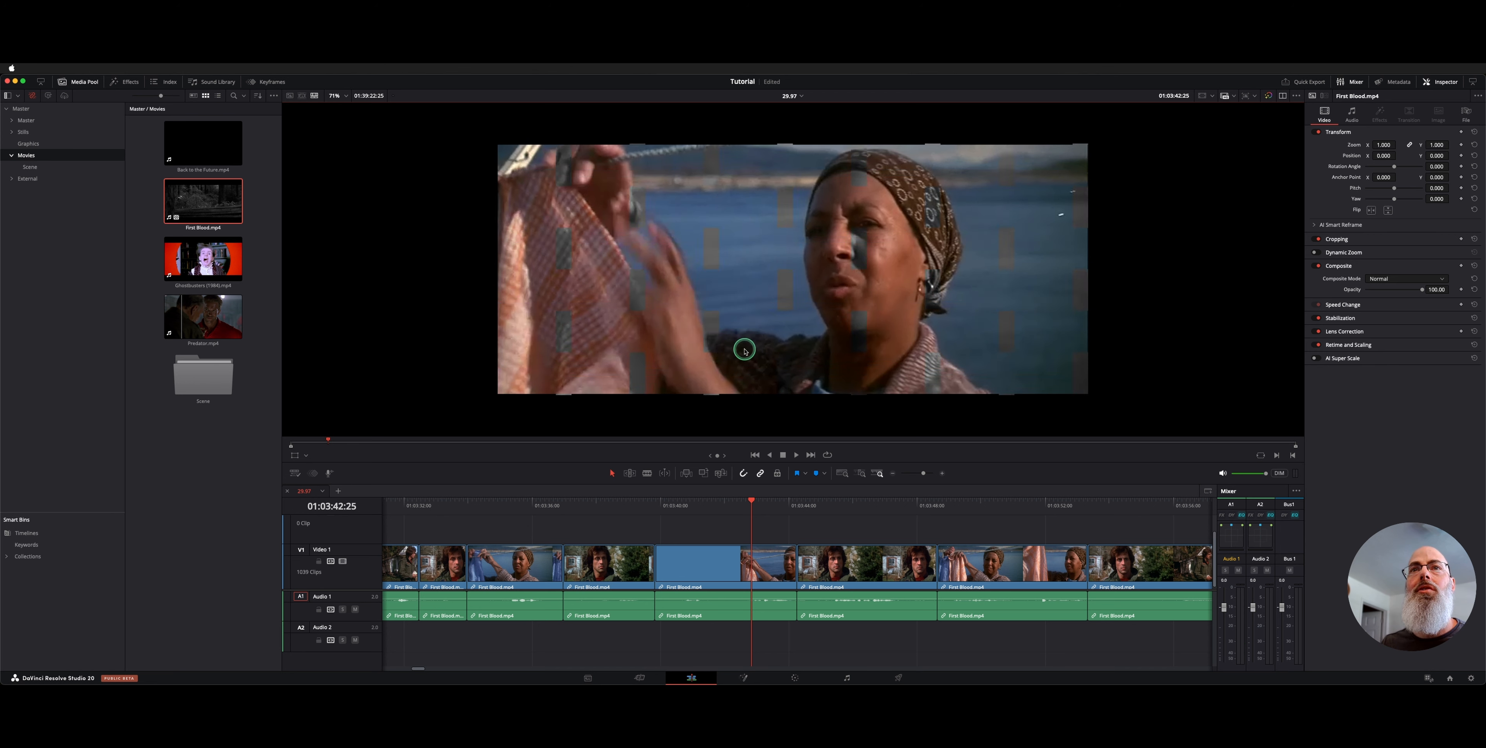
drag(705, 263, 618, 254)
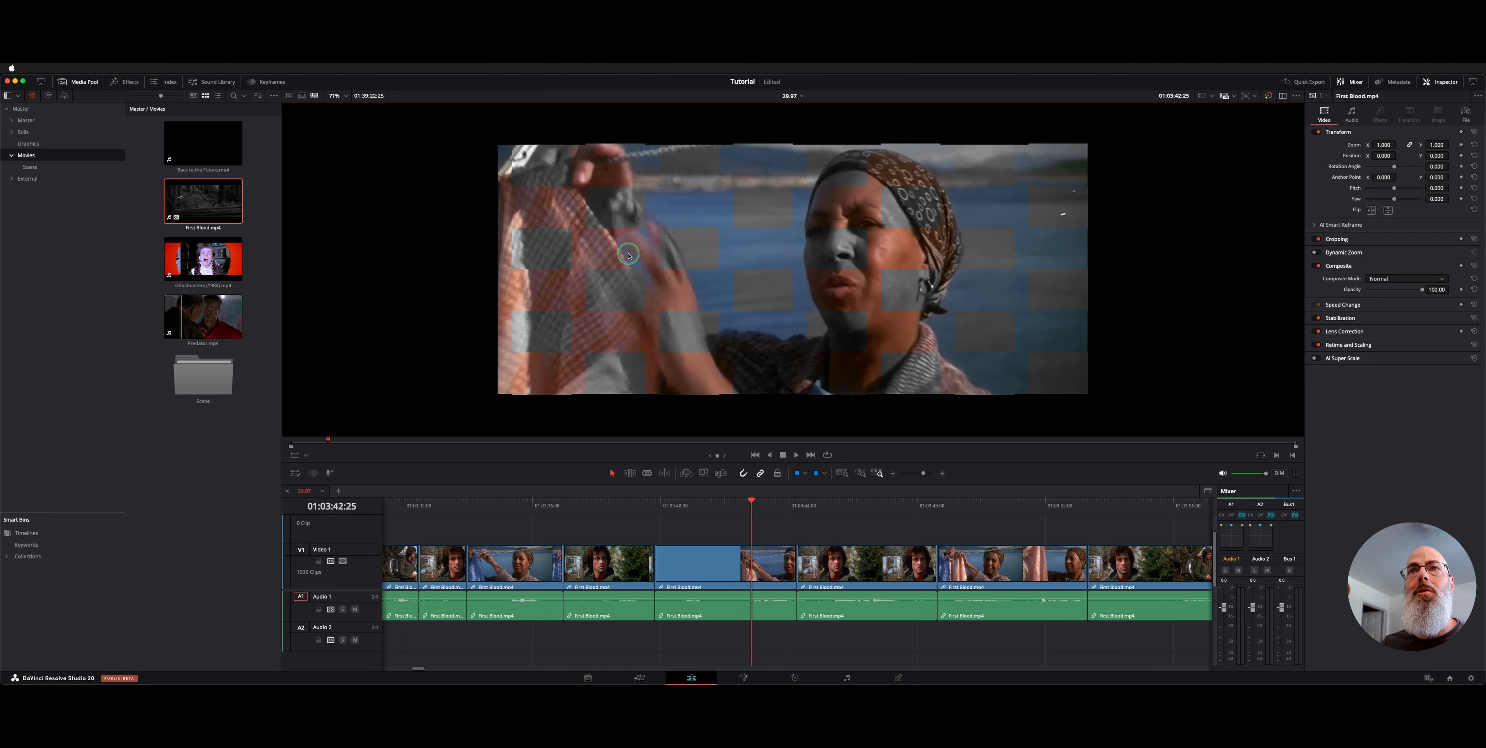
Switch to a Mix Wipe, blend between grey reference and colour, then turn the wipe off
right_click(629, 256)
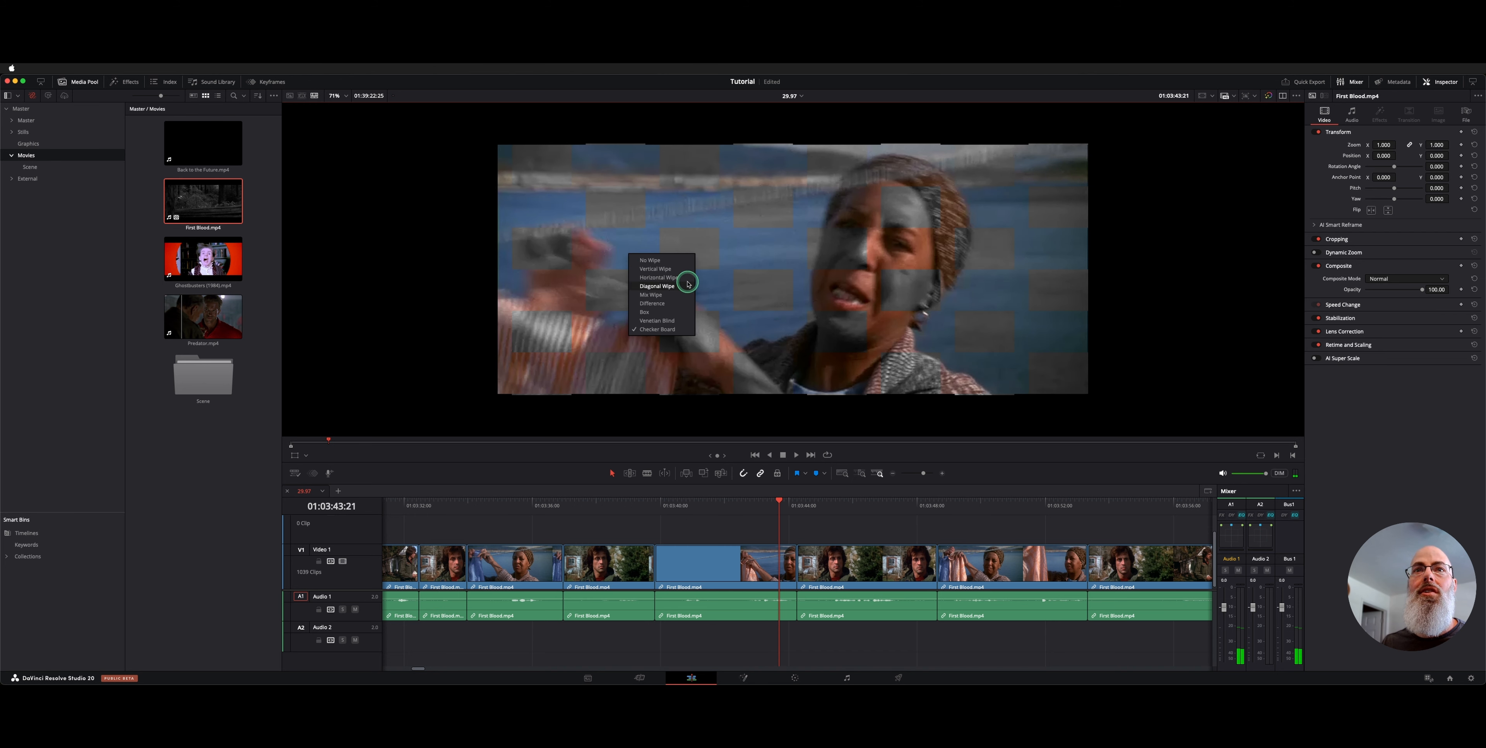
click(676, 296)
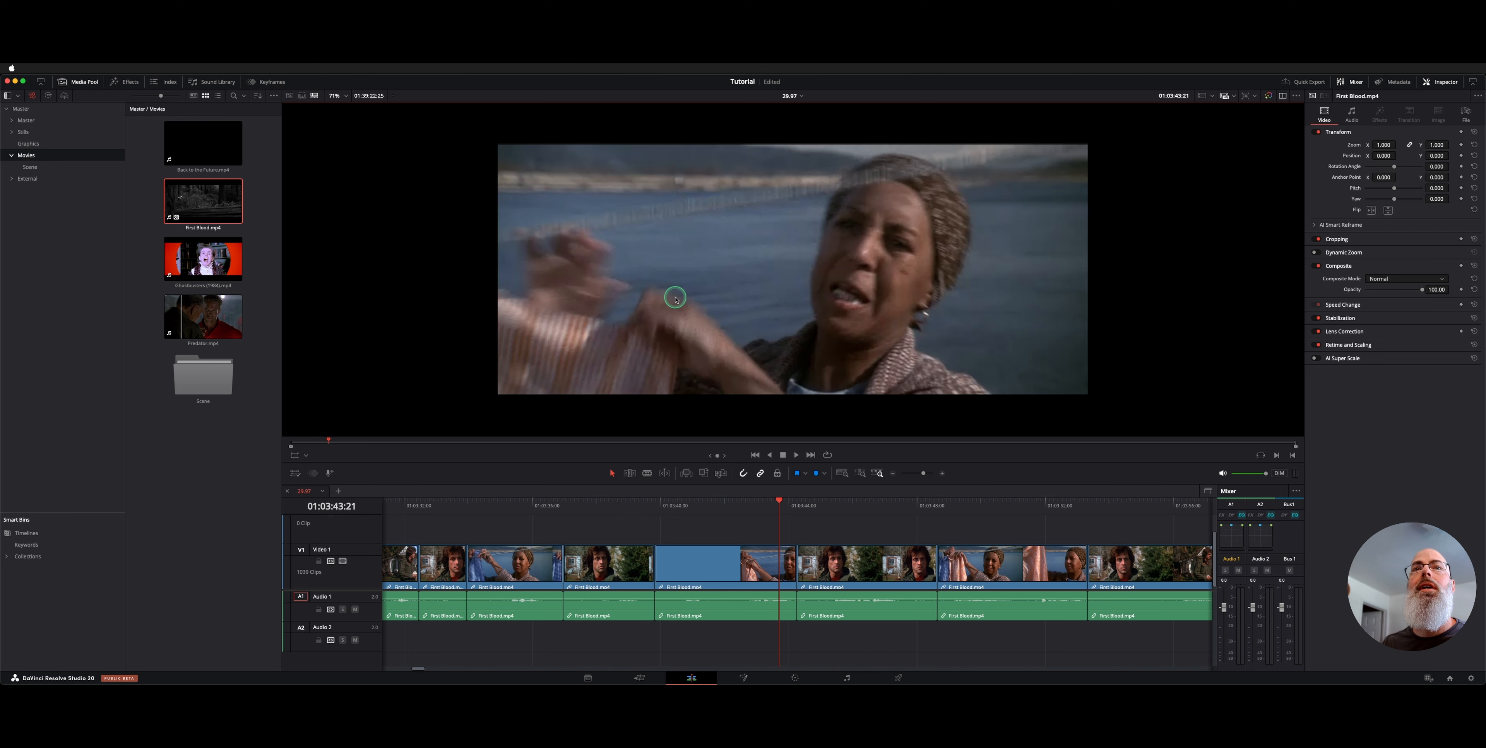
drag(562, 272, 906, 319)
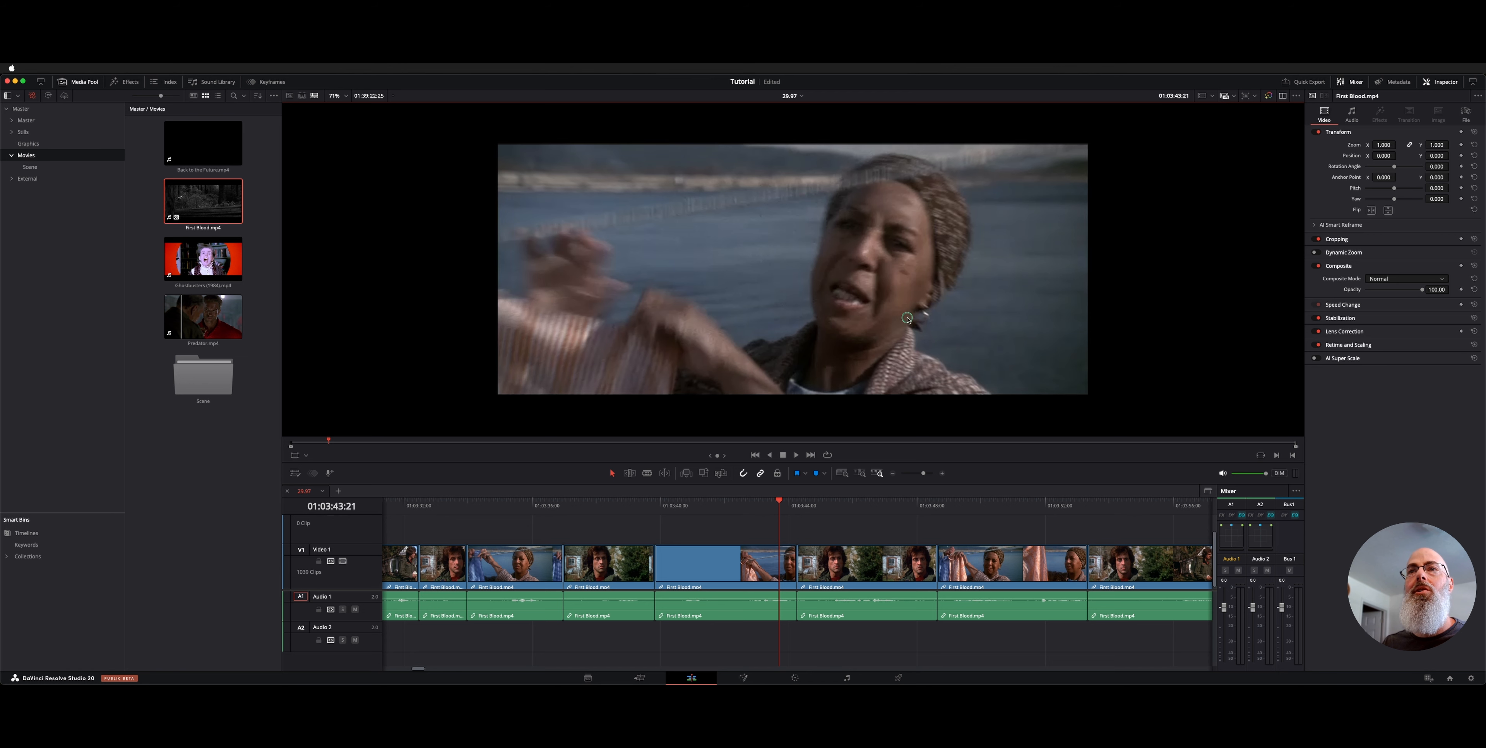
drag(1101, 334, 806, 328)
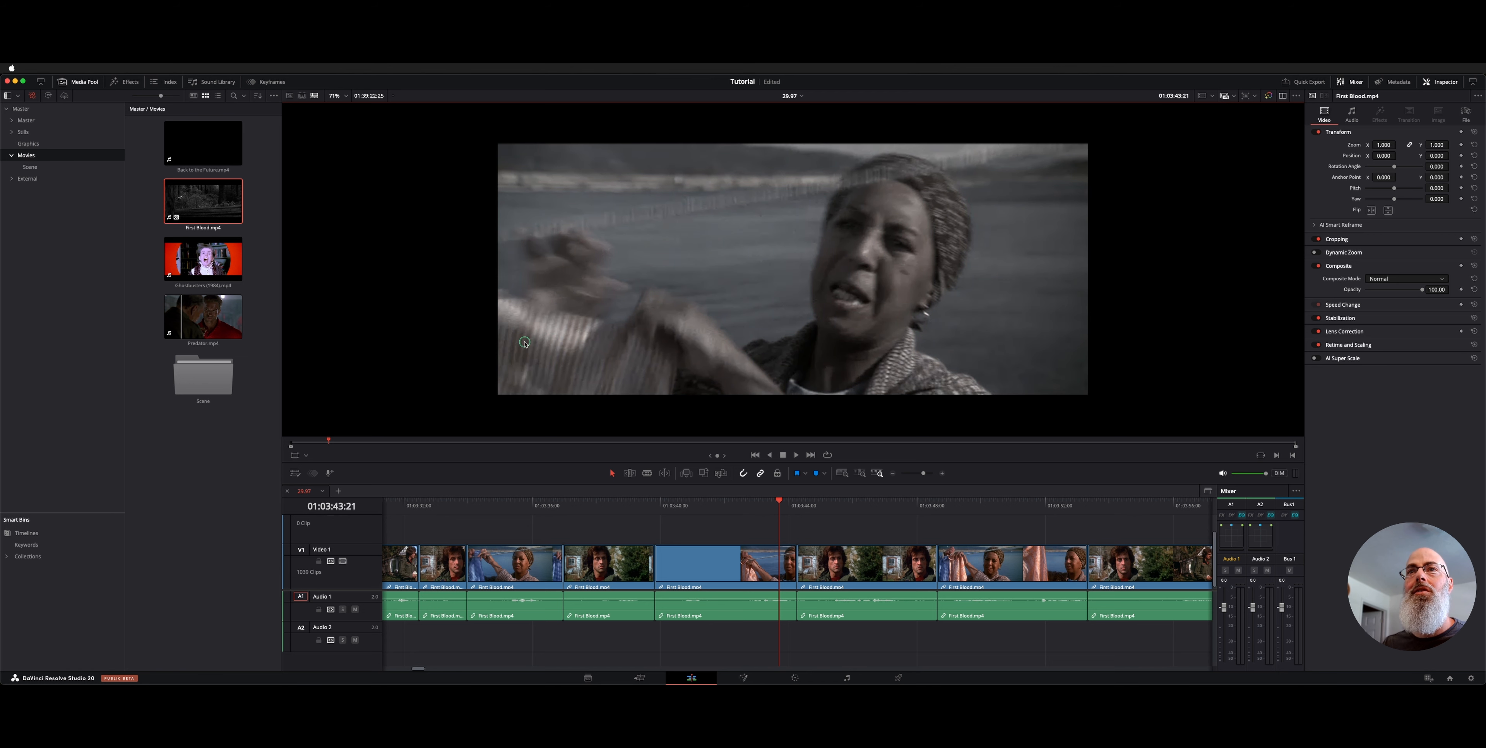
drag(524, 343, 752, 317)
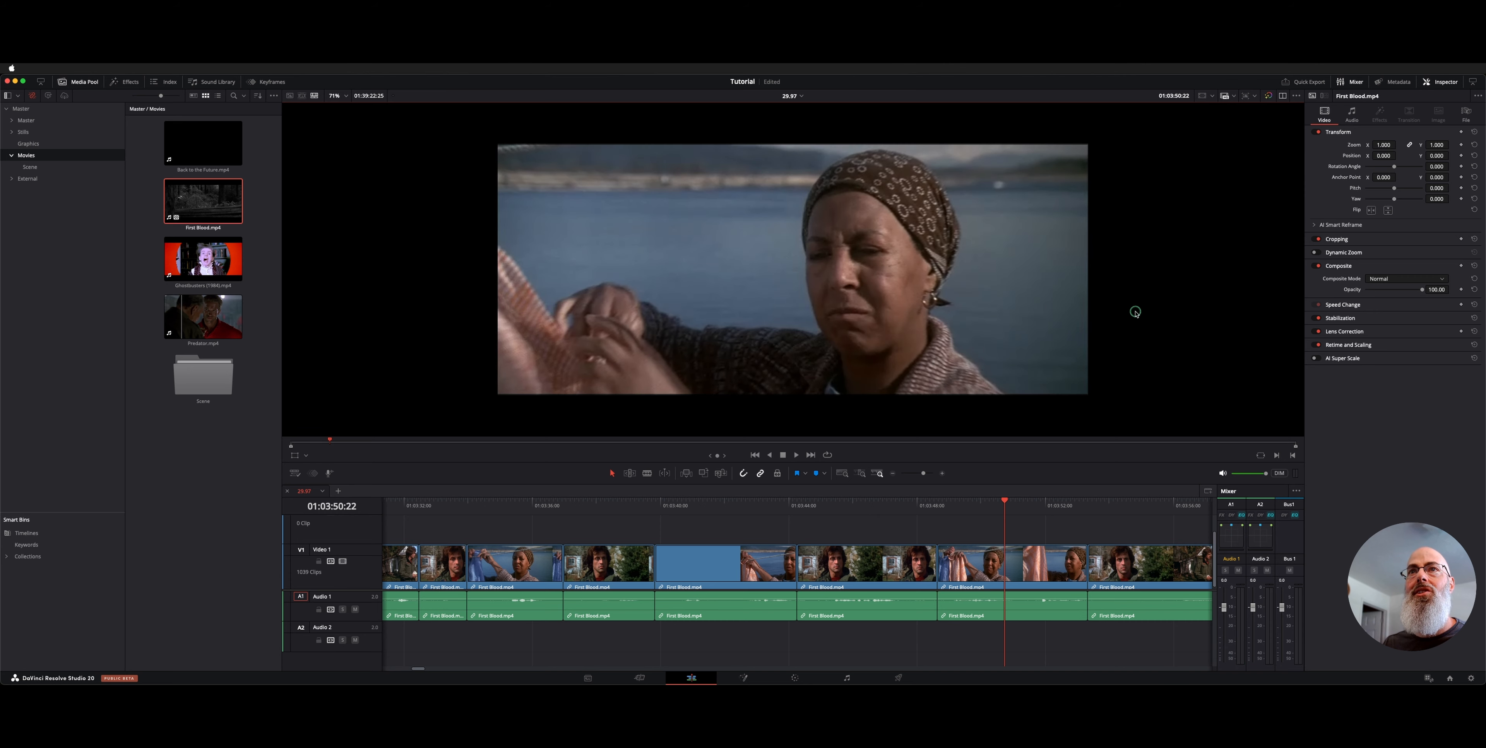
drag(1134, 311, 747, 317)
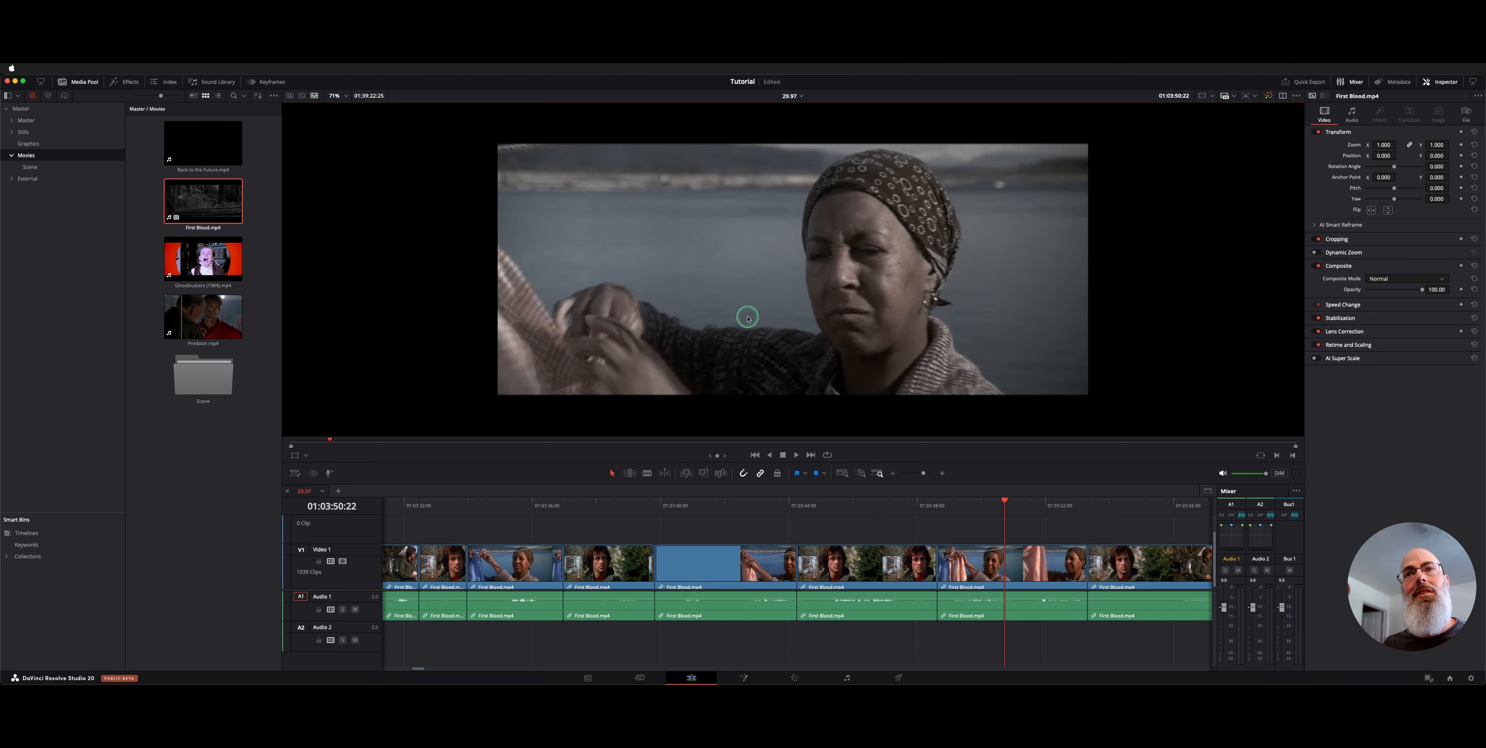
click(769, 323)
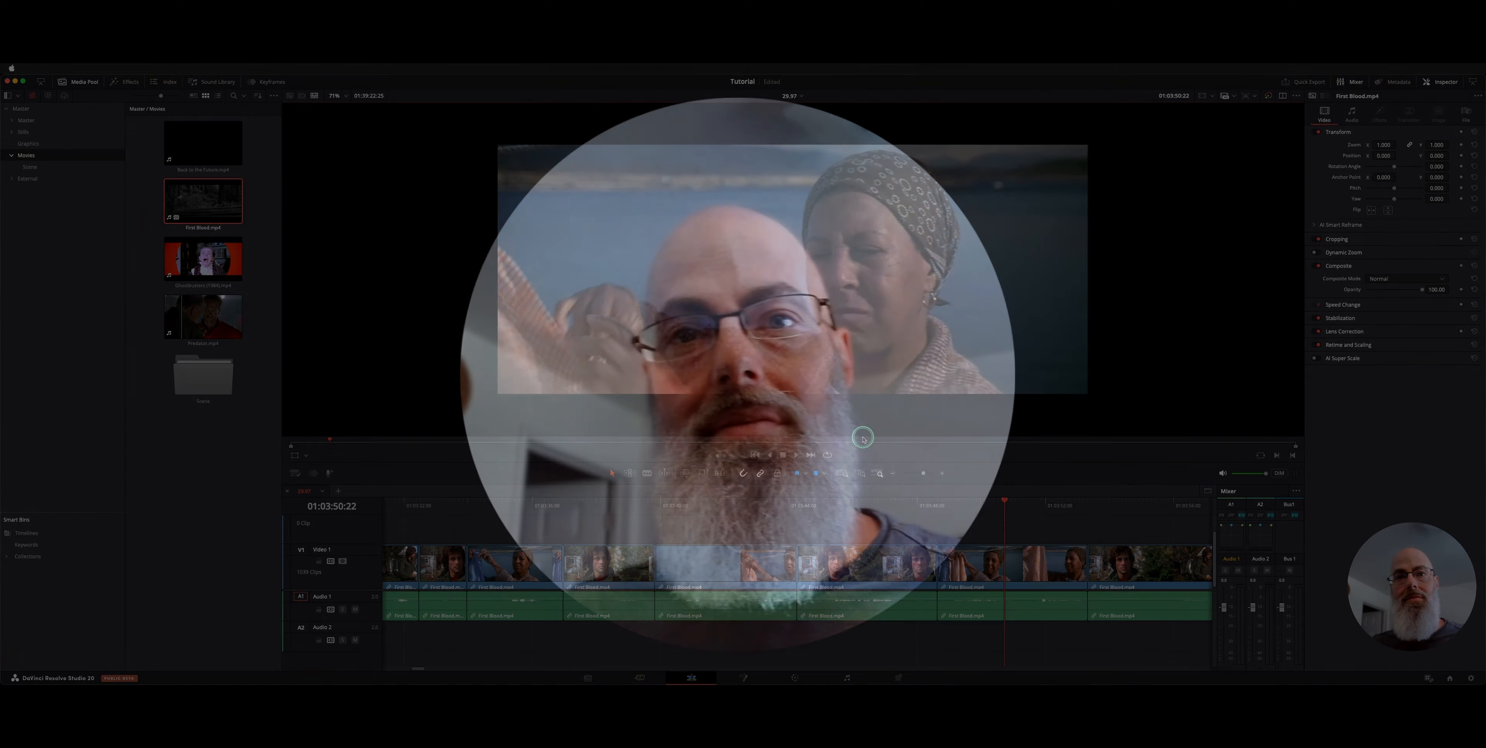